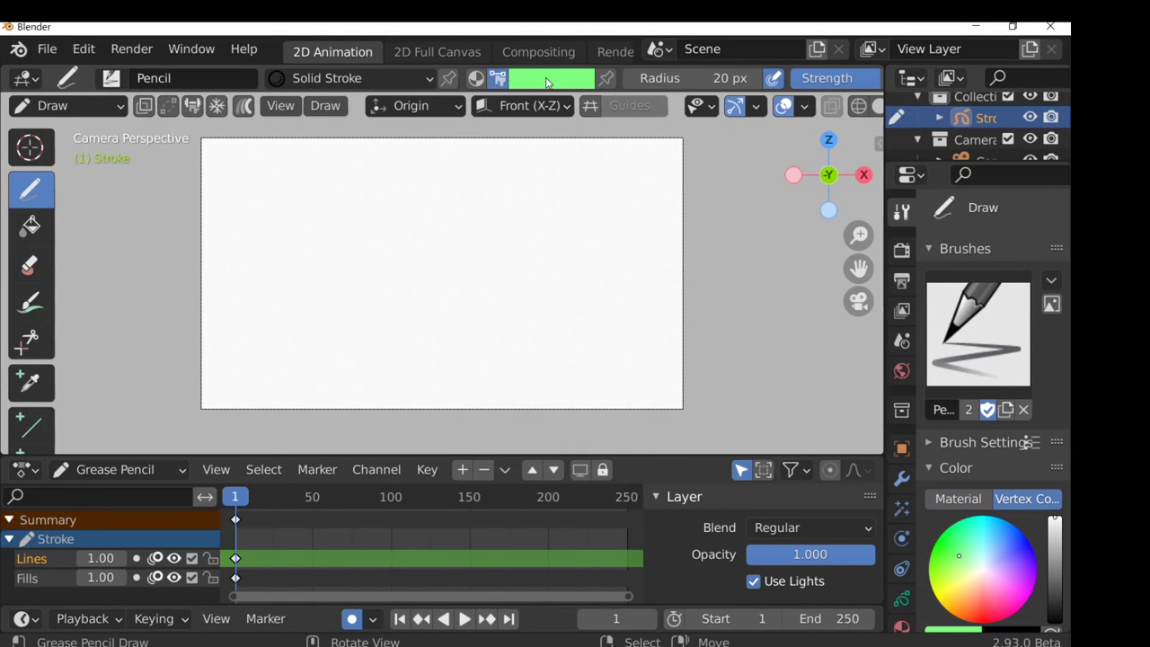
- Set the stroke drawing colour to light blue in the colour wheel
{"action": "left_click", "coordinate": [548, 81]}
{"action": "left_click_drag", "start_coordinate": [558, 178], "coordinate": [546, 140]}
{"action": "scroll", "coordinate": [566, 86], "scroll_direction": "down", "scroll_amount": 5}
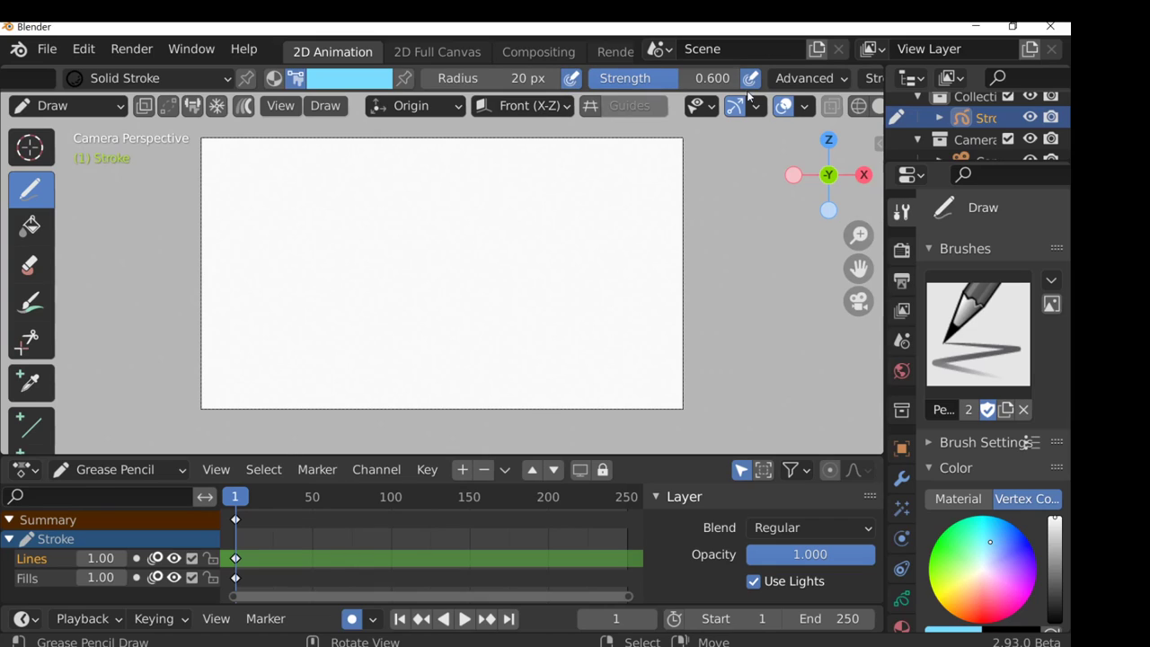
- Draw a few light-blue test strokes on the canvas, then undo them all
{"action": "mouse_move", "coordinate": [417, 274]}
{"action": "left_mouse_down"}
{"action": "mouse_move", "coordinate": [367, 249]}
{"action": "mouse_move", "coordinate": [337, 209]}
{"action": "left_mouse_up"}
{"action": "key", "text": "ctrl+z"}
{"action": "key", "text": "ctrl+z"}
{"action": "key", "text": "ctrl+z"}
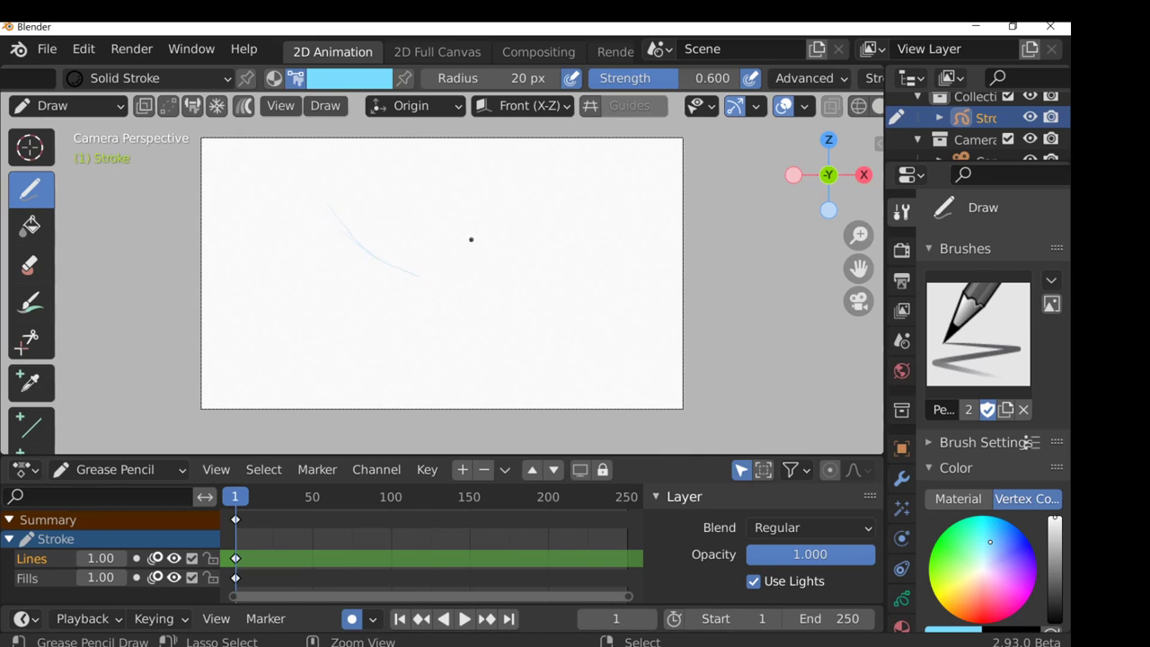
{"action": "mouse_move", "coordinate": [389, 213]}
{"action": "left_mouse_down"}
{"action": "mouse_move", "coordinate": [403, 248]}
{"action": "mouse_move", "coordinate": [456, 234]}
{"action": "mouse_move", "coordinate": [519, 249]}
{"action": "left_mouse_up"}
{"action": "mouse_move", "coordinate": [392, 258]}
{"action": "left_mouse_down"}
{"action": "mouse_move", "coordinate": [452, 287]}
{"action": "mouse_move", "coordinate": [459, 260]}
{"action": "mouse_move", "coordinate": [521, 275]}
{"action": "left_mouse_up"}
{"action": "key", "text": "ctrl+z"}
{"action": "key", "text": "ctrl+z"}
{"action": "key", "text": "ctrl+z"}
{"action": "key", "text": "ctrl+z"}
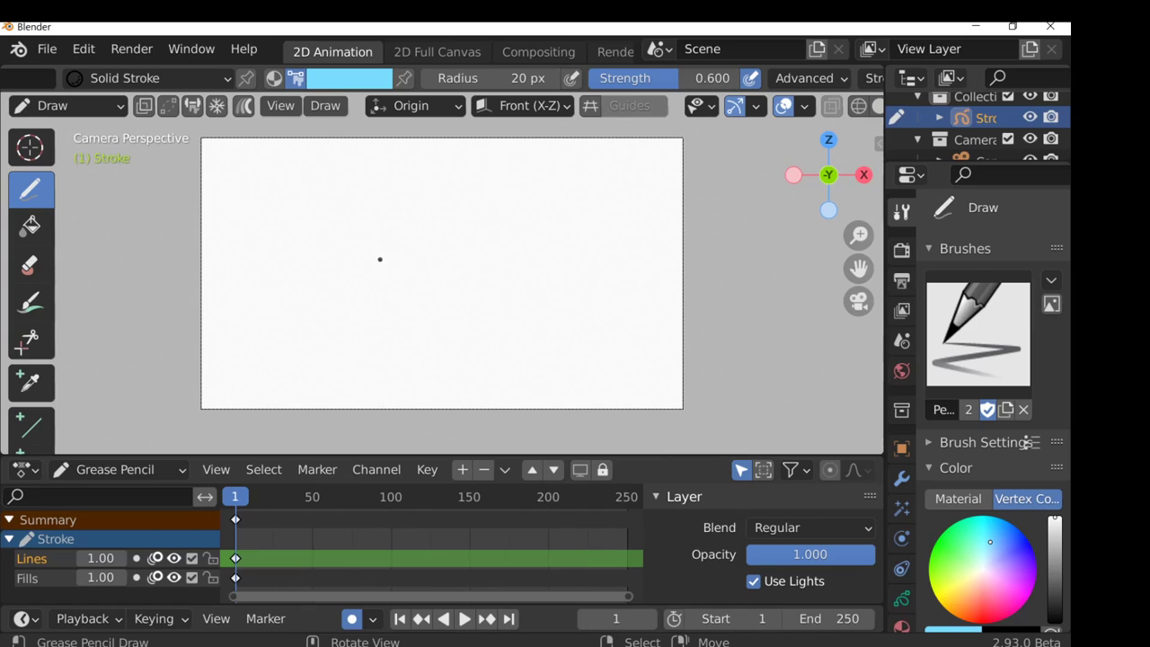
- Add a new Grease Pencil layer above Lines and name it 'construction'
{"action": "left_click", "coordinate": [424, 236]}
{"action": "left_click_drag", "start_coordinate": [406, 264], "coordinate": [442, 261]}
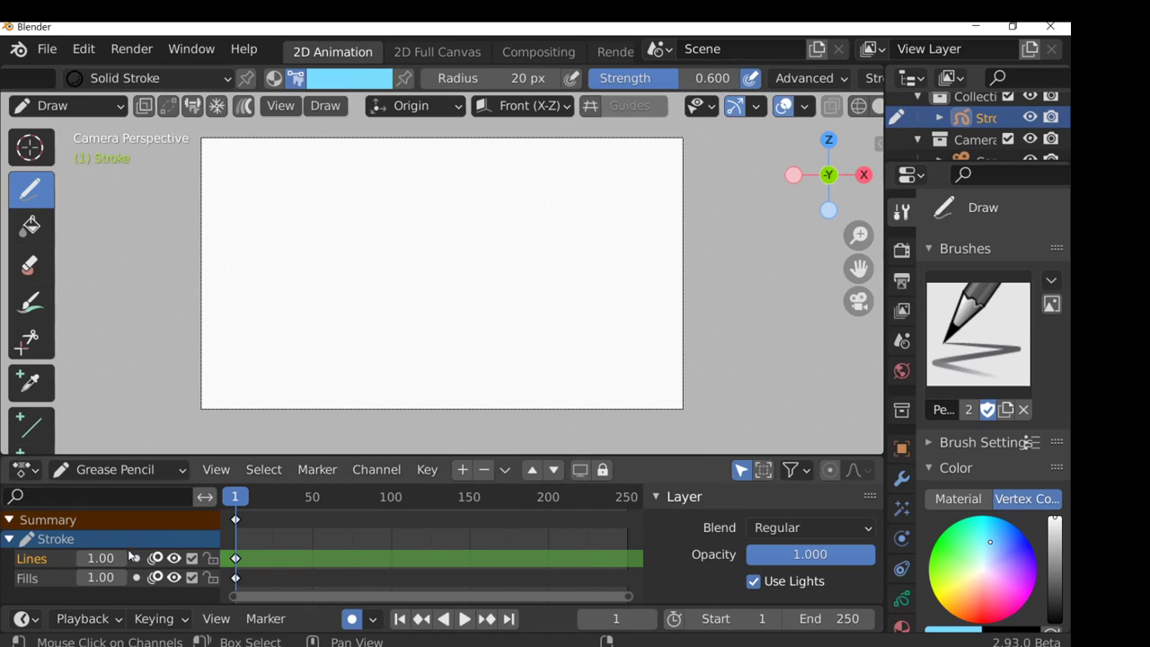
{"action": "left_click", "coordinate": [461, 469]}
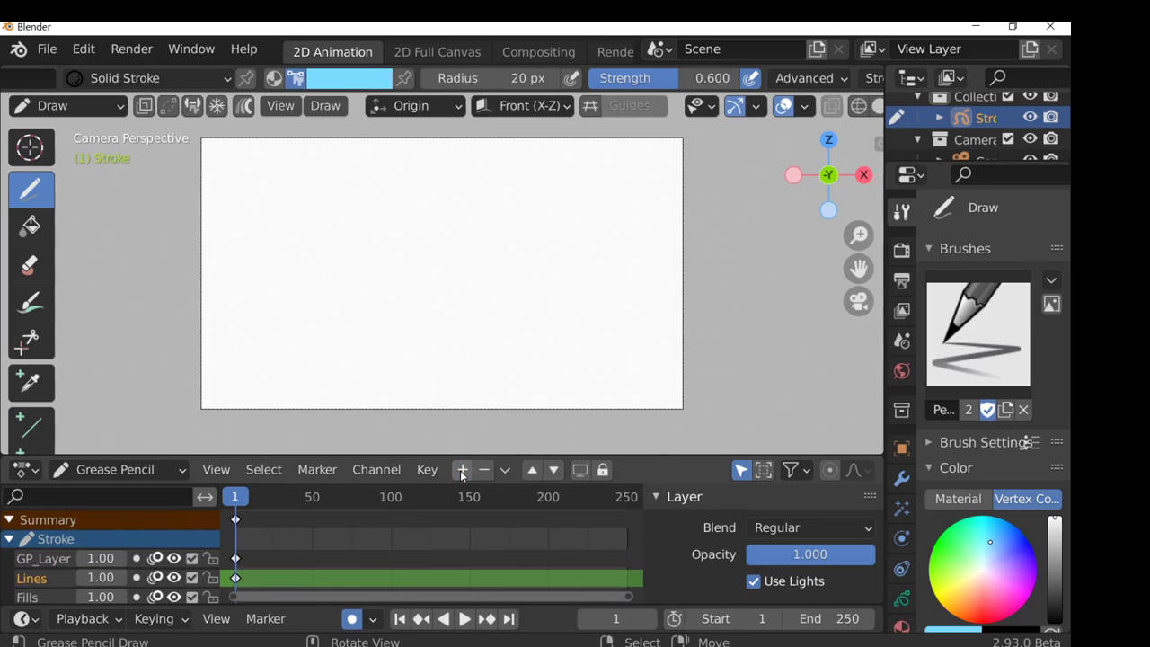
{"action": "double_click", "coordinate": [48, 559]}
{"action": "type", "text": "construction"}
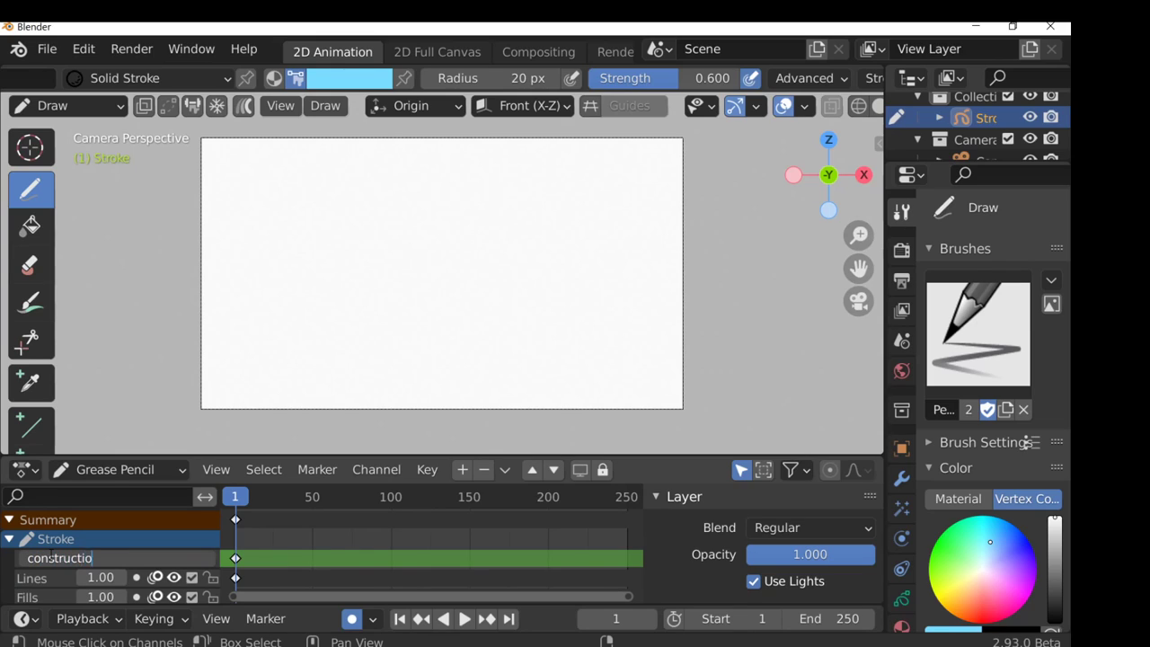
{"action": "key", "text": "Return"}
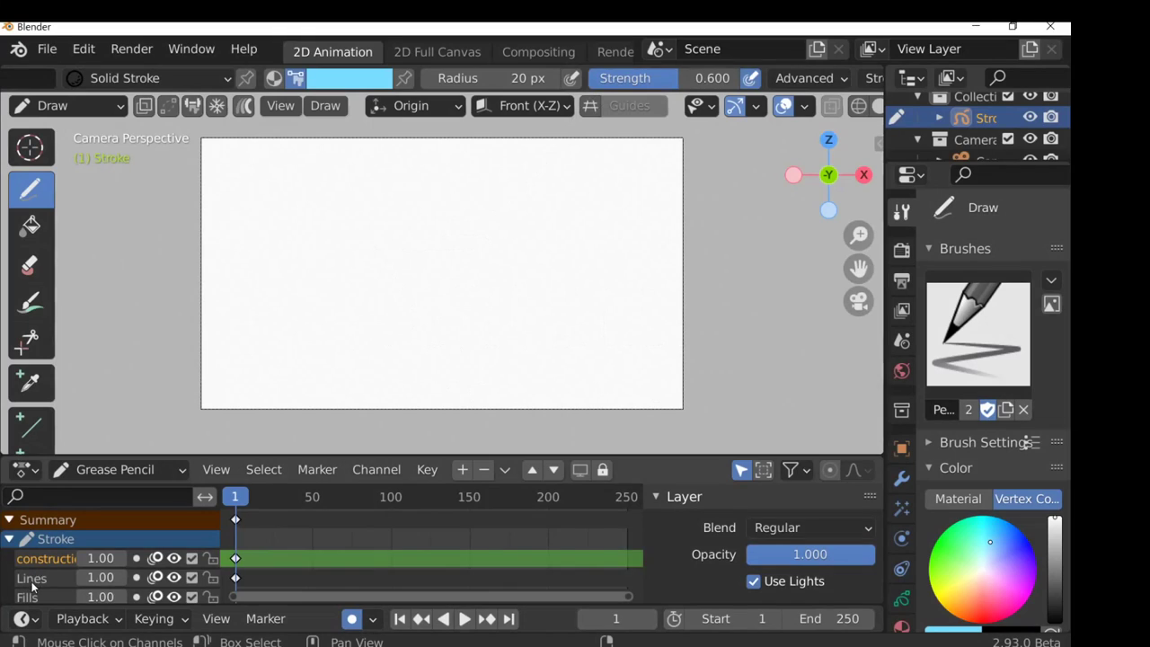
- On the Lines layer, choose the F Pen brush in black and test it
{"action": "left_click", "coordinate": [39, 579]}
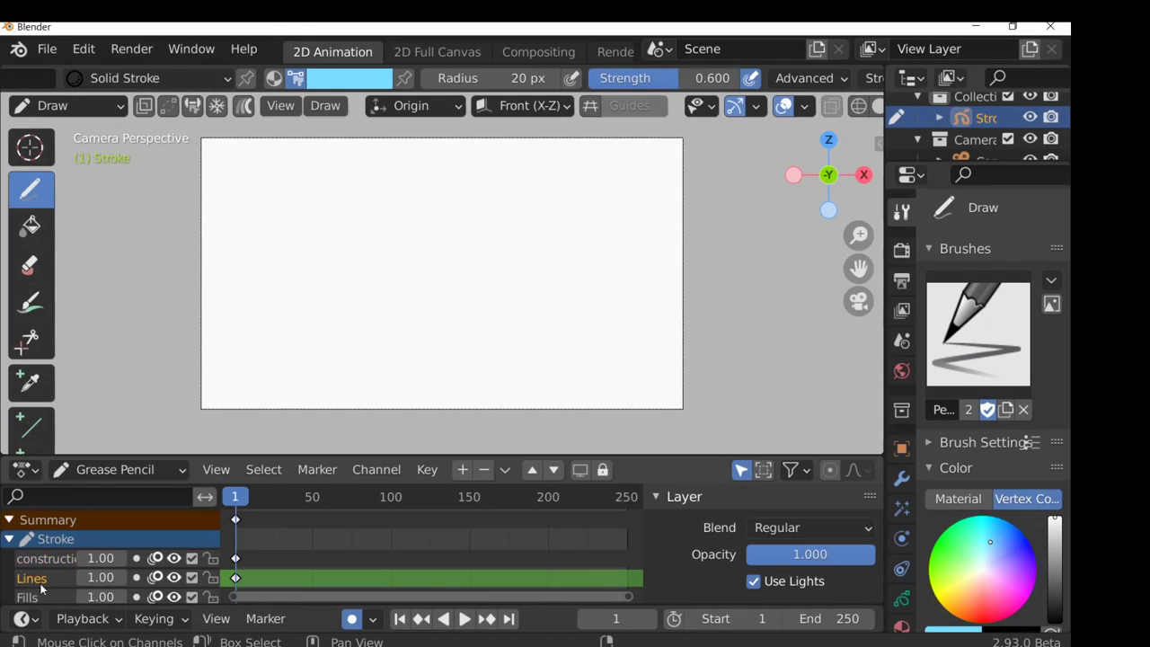
{"action": "left_click", "coordinate": [979, 361]}
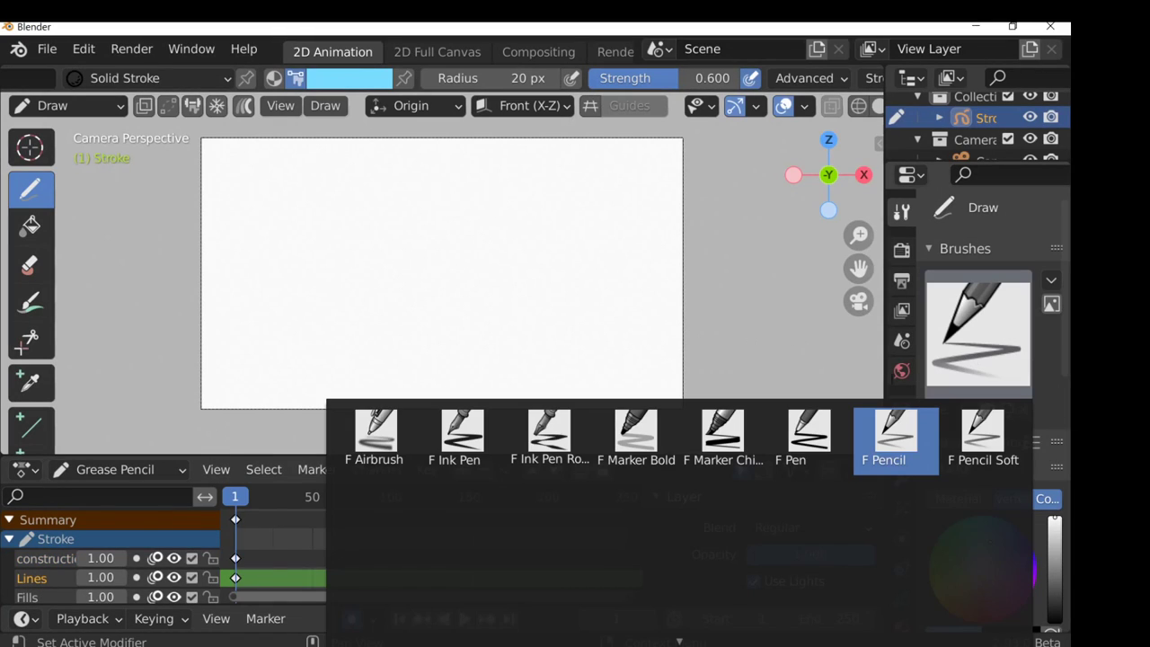
{"action": "left_click", "coordinate": [802, 422]}
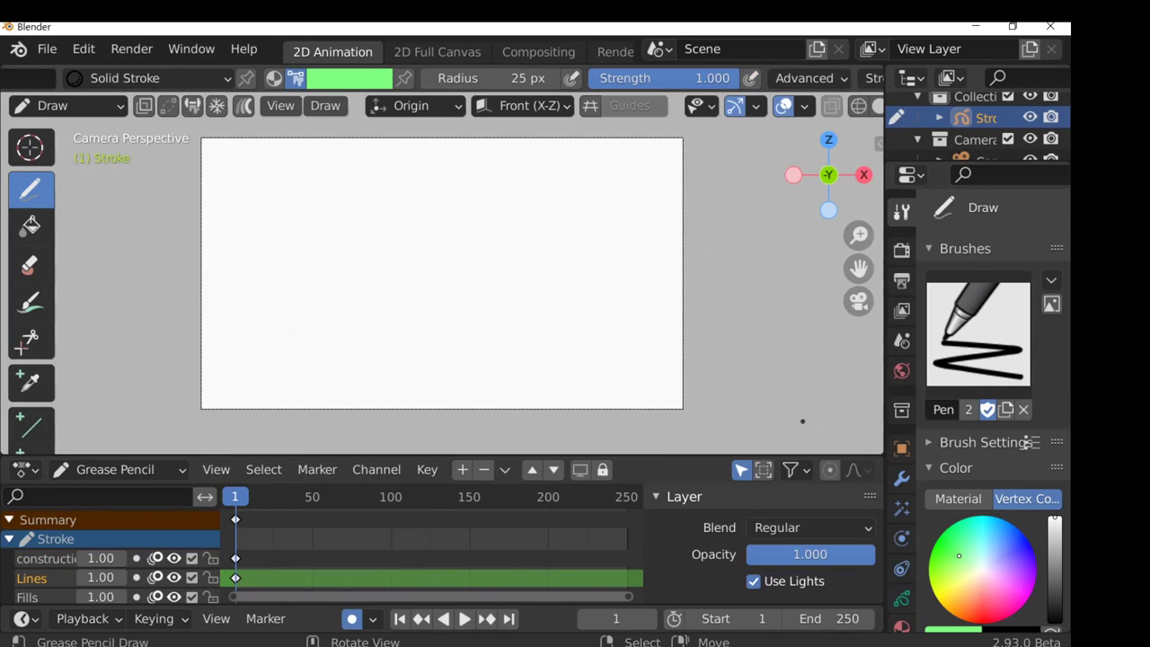
{"action": "left_click", "coordinate": [360, 79]}
{"action": "left_click", "coordinate": [445, 335]}
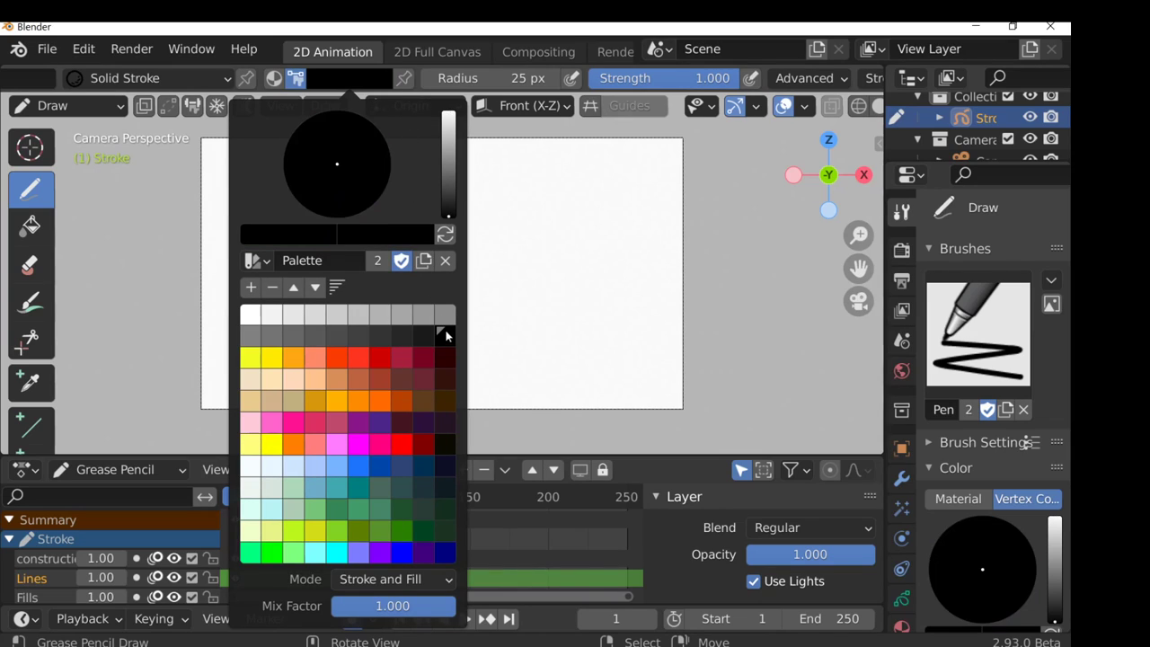
{"action": "mouse_move", "coordinate": [316, 235]}
{"action": "left_mouse_down"}
{"action": "mouse_move", "coordinate": [394, 228]}
{"action": "mouse_move", "coordinate": [484, 242]}
{"action": "left_mouse_up"}
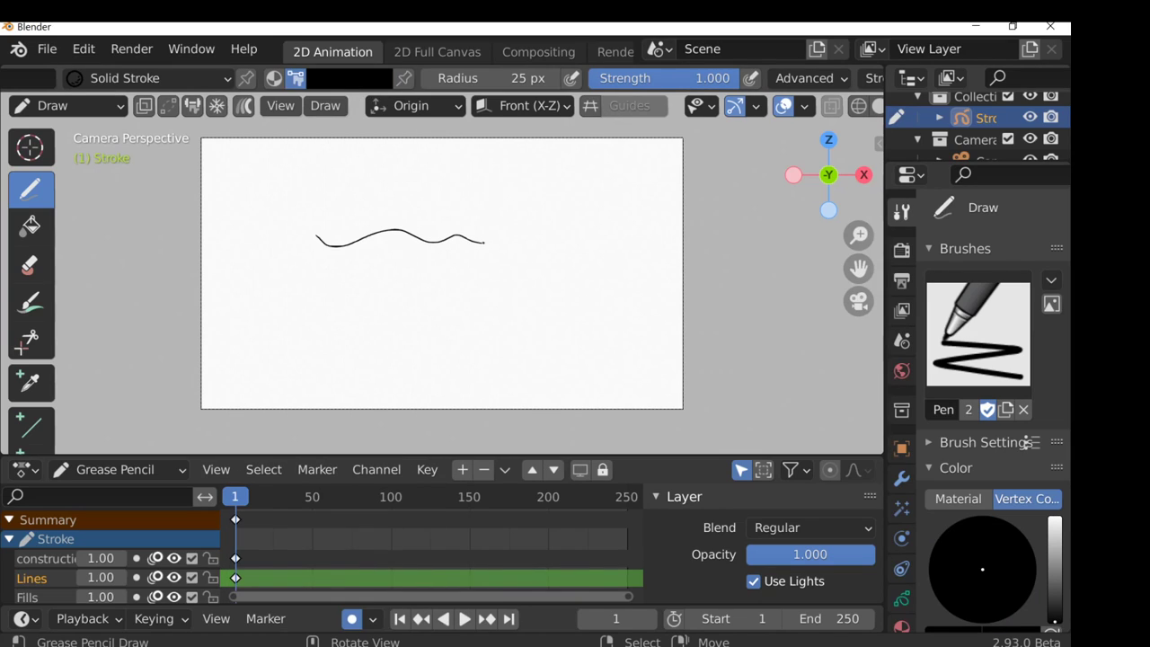
{"action": "key", "text": "ctrl+z"}
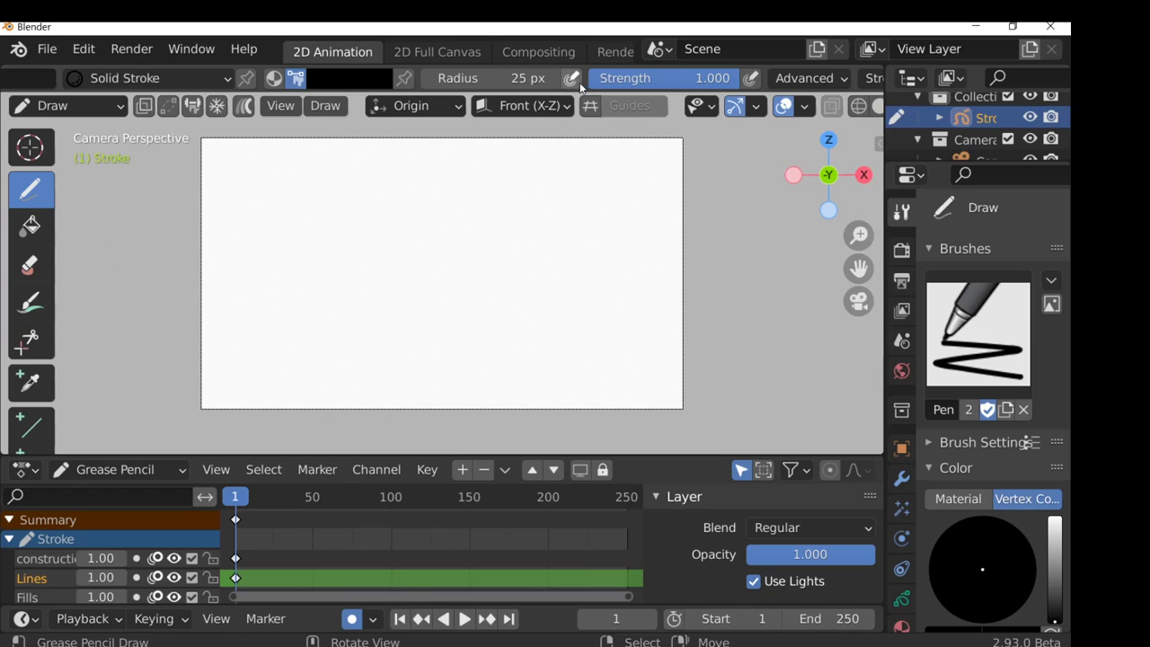
- Make brush radius pressure-sensitive, then test and undo strokes
{"action": "left_click", "coordinate": [573, 80]}
{"action": "mouse_move", "coordinate": [343, 227]}
{"action": "left_mouse_down"}
{"action": "mouse_move", "coordinate": [418, 245]}
{"action": "mouse_move", "coordinate": [480, 241]}
{"action": "left_mouse_up"}
{"action": "left_click_drag", "start_coordinate": [401, 269], "coordinate": [422, 287]}
{"action": "key", "text": "ctrl+z"}
{"action": "key", "text": "ctrl+z"}
{"action": "key", "text": "ctrl+z"}
{"action": "left_click_drag", "start_coordinate": [365, 237], "coordinate": [514, 233]}
{"action": "key", "text": "ctrl+z"}
{"action": "scroll", "coordinate": [682, 81], "scroll_direction": "down", "scroll_amount": 4}
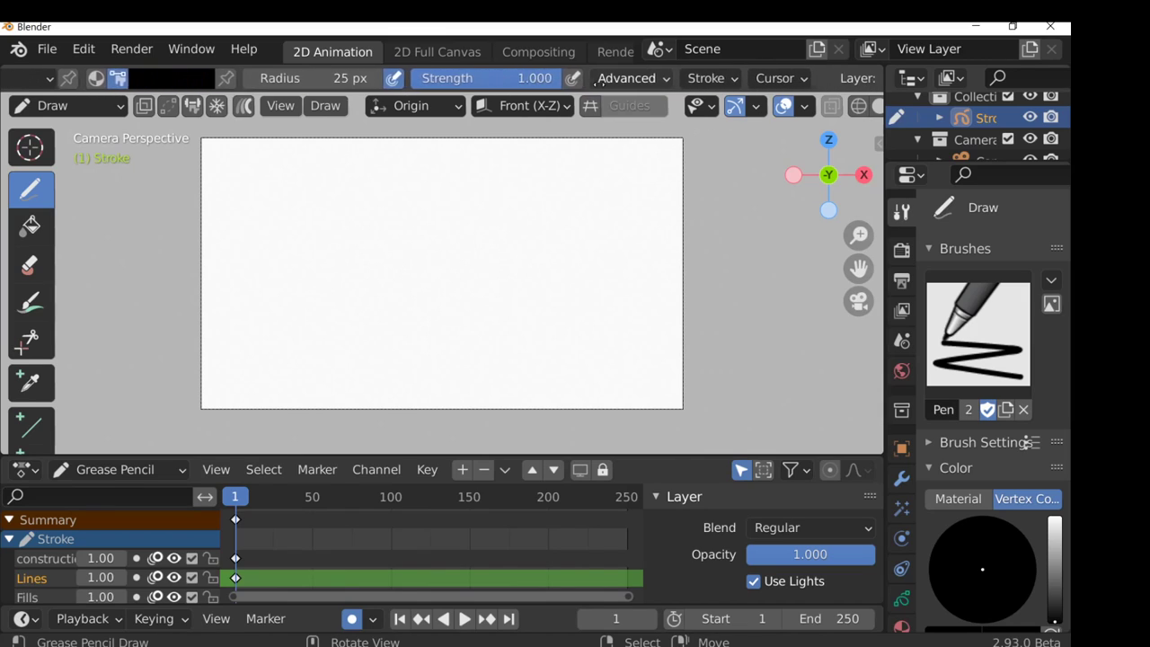
- Set stroke post-processing to Smooth 2.000 with 3 iterations
{"action": "left_click", "coordinate": [702, 79]}
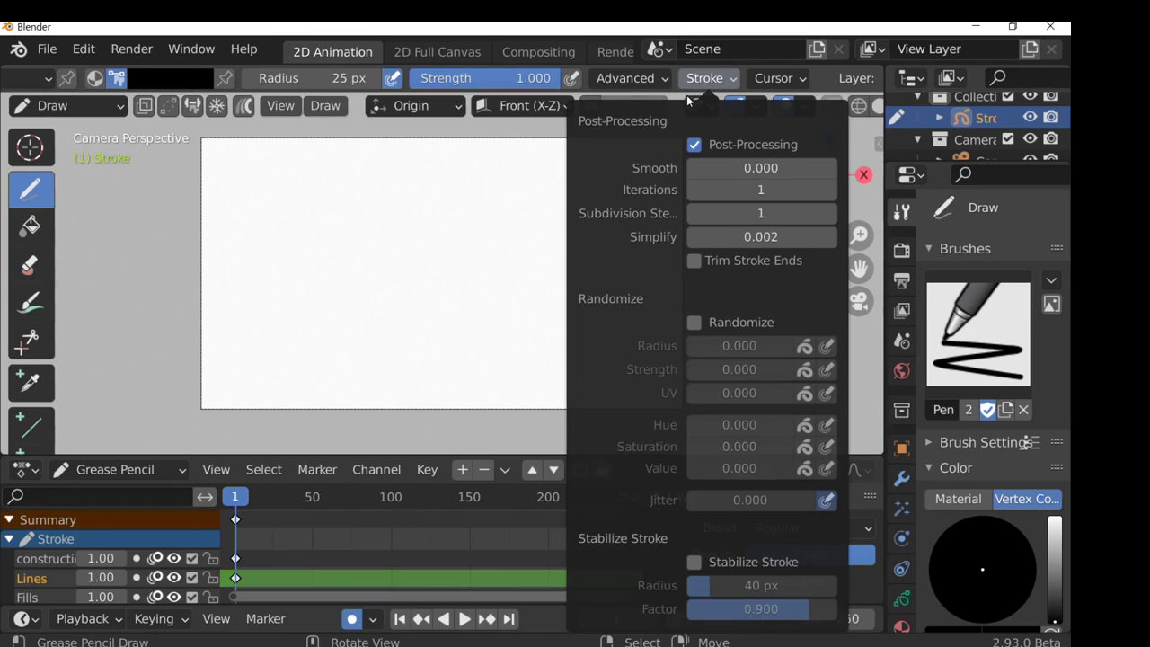
{"action": "left_click", "coordinate": [712, 168]}
{"action": "type", "text": "2"}
{"action": "key", "text": "Return"}
{"action": "left_click_drag", "start_coordinate": [804, 188], "coordinate": [822, 190]}
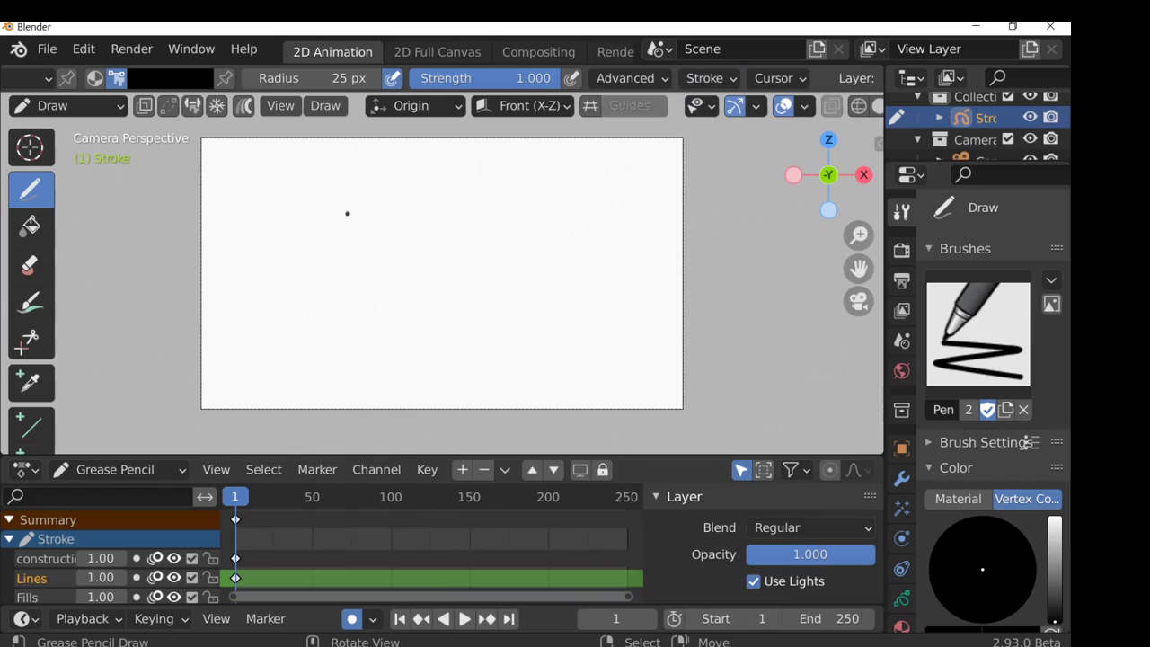
- Test and undo a curved stroke, then maximize the drawing view
{"action": "left_click_drag", "start_coordinate": [280, 202], "coordinate": [391, 232]}
{"action": "key", "text": "ctrl+z"}
{"action": "key", "text": "ctrl+space"}
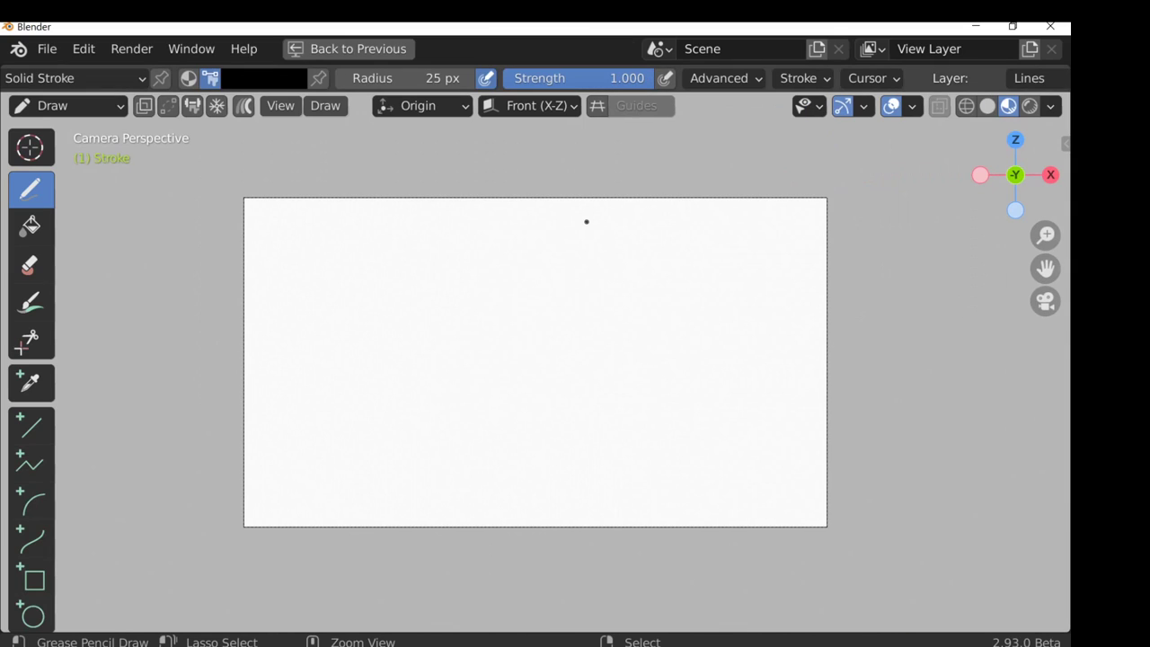
- Keep the view maximized, hide the tool shelf and navigation gizmos, and zoom in
{"action": "key", "text": "ctrl+space"}
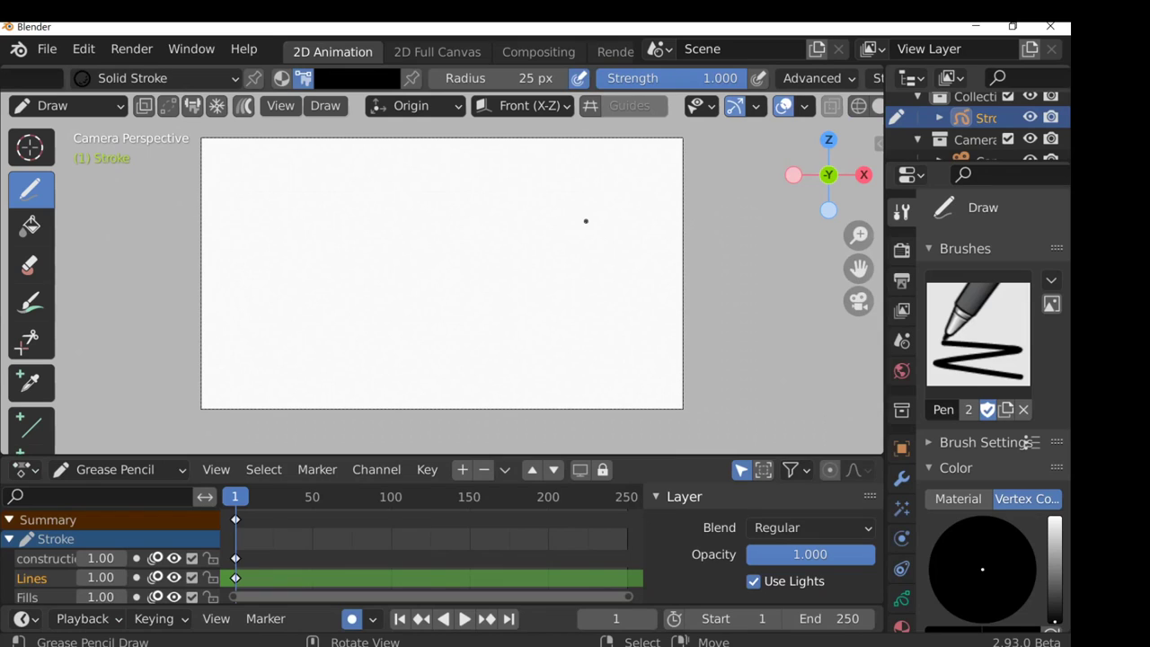
{"action": "key", "text": "ctrl+space"}
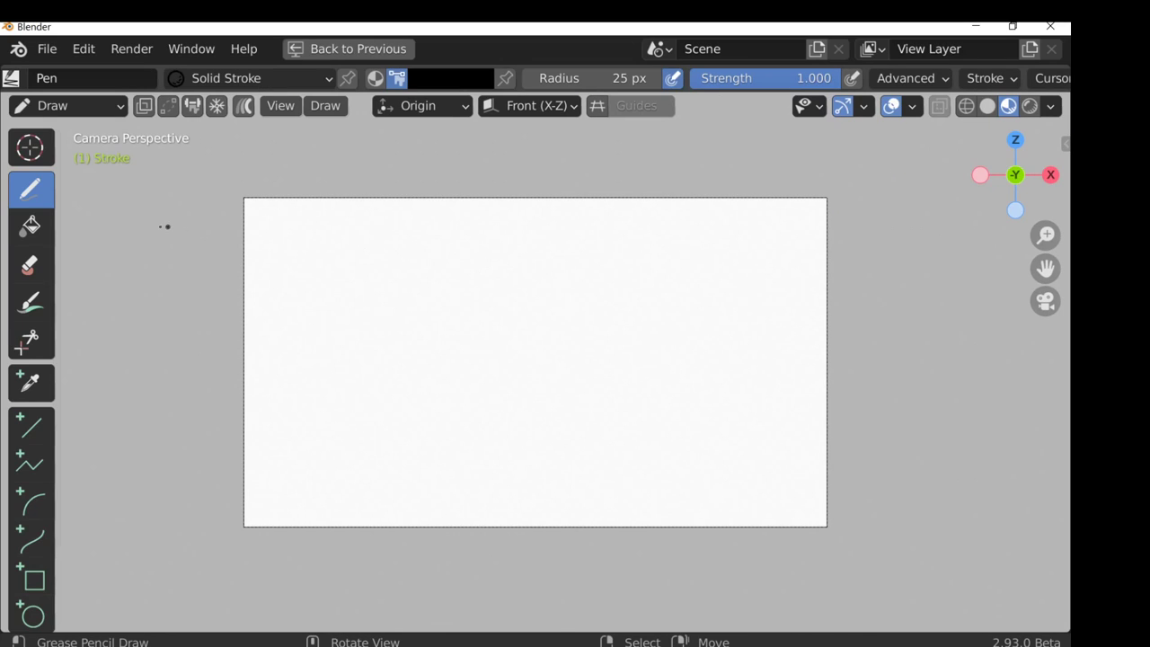
{"action": "key", "text": "t"}
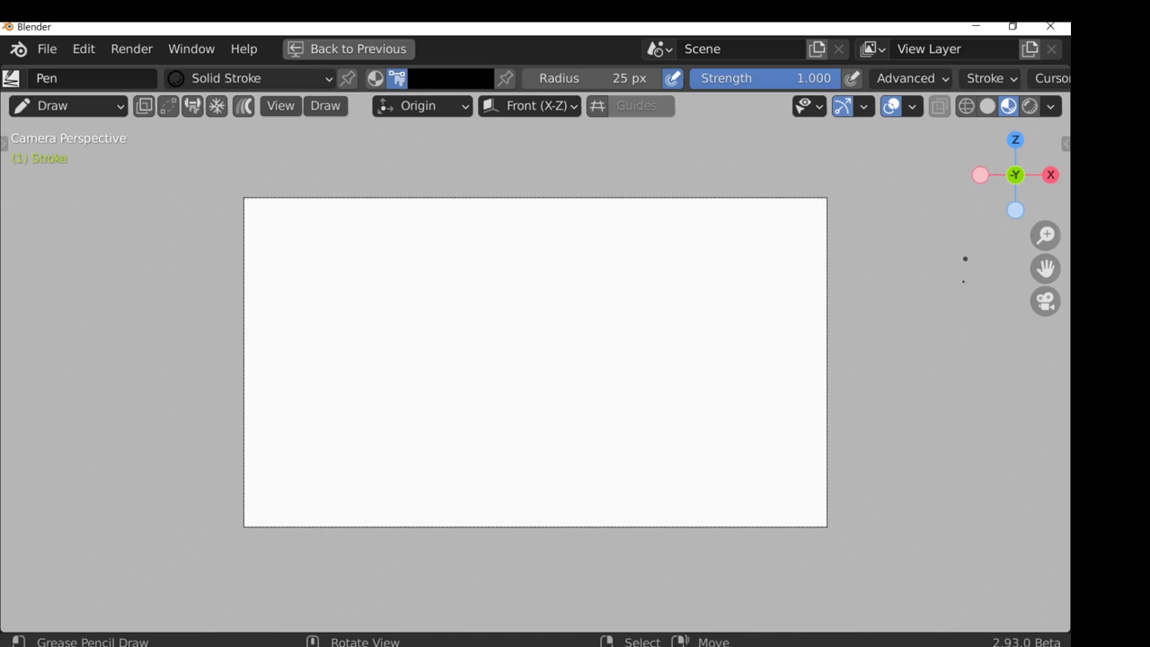
{"action": "left_click", "coordinate": [840, 107]}
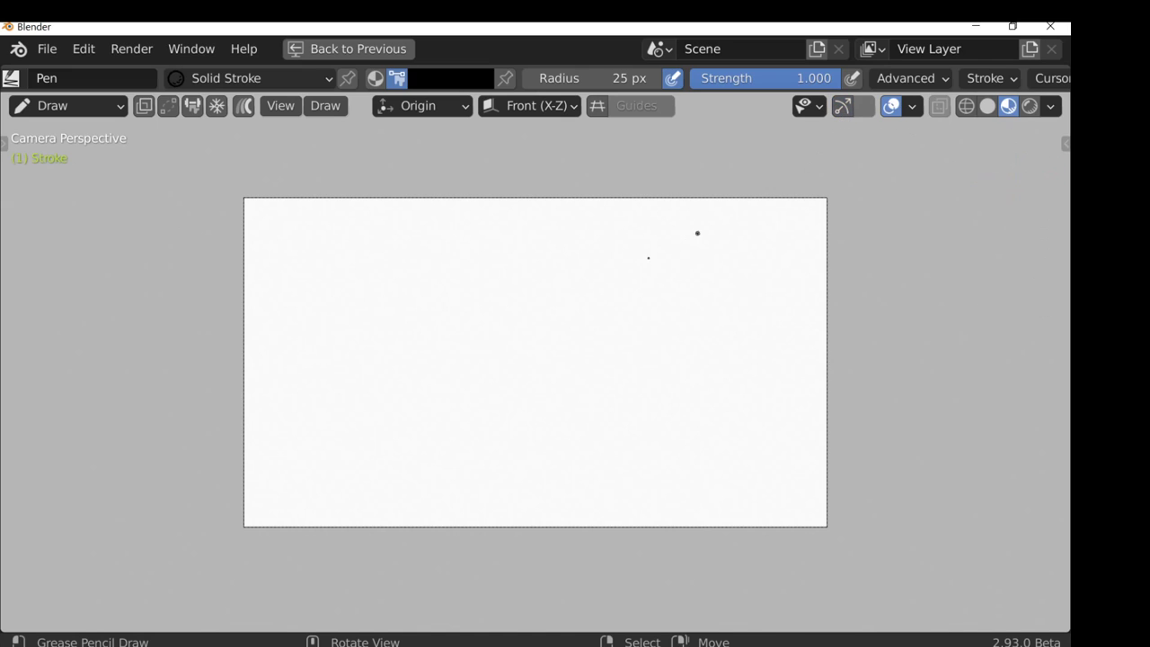
{"action": "scroll", "coordinate": [557, 337], "scroll_direction": "up", "scroll_amount": 3}
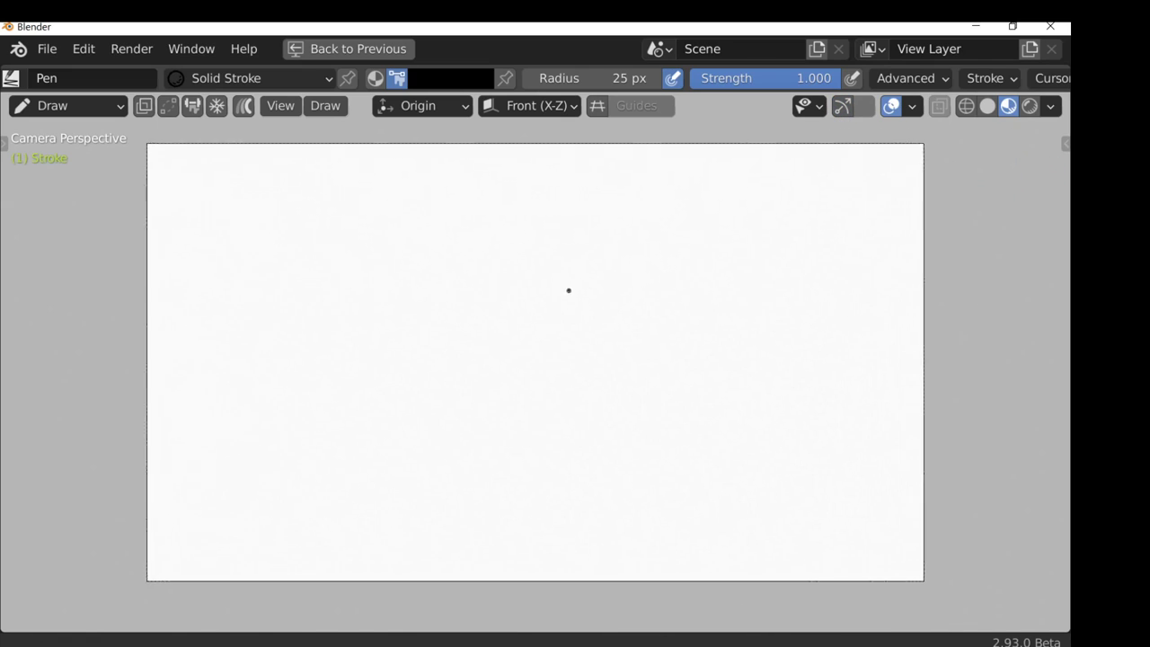
{"action": "scroll", "coordinate": [560, 287], "scroll_direction": "up", "scroll_amount": 1}
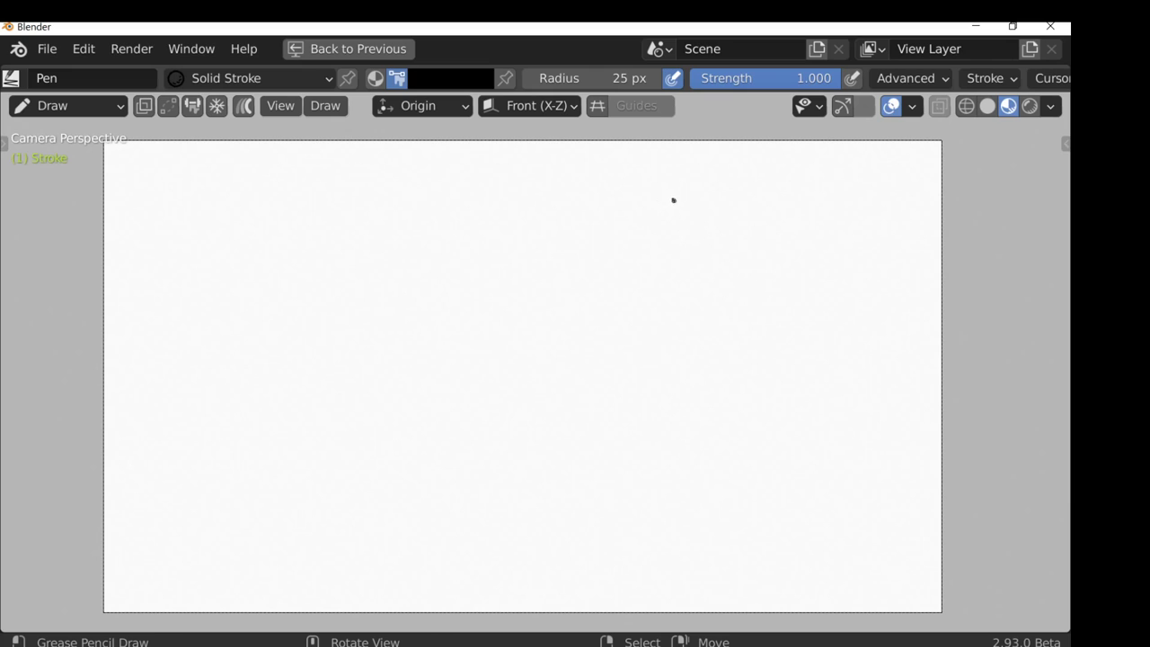
- Handwrite the heading 'Vlad' and underline it
{"action": "scroll", "coordinate": [628, 251], "scroll_direction": "up", "scroll_amount": 2}
{"action": "mouse_move", "coordinate": [546, 235]}
{"action": "left_mouse_down"}
{"action": "mouse_move", "coordinate": [565, 214]}
{"action": "mouse_move", "coordinate": [579, 286]}
{"action": "mouse_move", "coordinate": [613, 286]}
{"action": "left_mouse_up"}
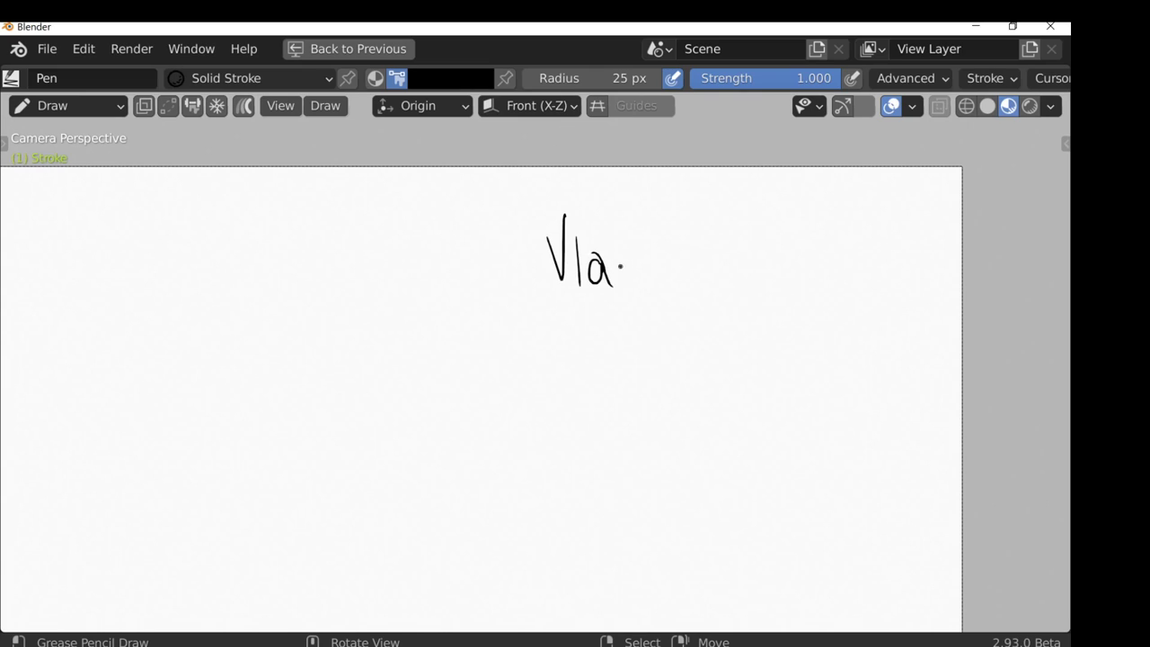
{"action": "left_click_drag", "start_coordinate": [622, 263], "coordinate": [630, 287]}
{"action": "left_click_drag", "start_coordinate": [551, 295], "coordinate": [663, 293]}
- Write the list items 'Vampire' and 'Friendly' under the heading
{"action": "scroll", "coordinate": [704, 326], "scroll_direction": "up", "scroll_amount": 3}
{"action": "mouse_move", "coordinate": [437, 293]}
{"action": "left_mouse_down"}
{"action": "mouse_move", "coordinate": [493, 310]}
{"action": "mouse_move", "coordinate": [512, 292]}
{"action": "mouse_move", "coordinate": [526, 310]}
{"action": "mouse_move", "coordinate": [561, 303]}
{"action": "mouse_move", "coordinate": [556, 313]}
{"action": "mouse_move", "coordinate": [594, 295]}
{"action": "left_mouse_up"}
{"action": "left_click_drag", "start_coordinate": [595, 291], "coordinate": [603, 308]}
{"action": "mouse_move", "coordinate": [440, 352]}
{"action": "left_mouse_down"}
{"action": "mouse_move", "coordinate": [505, 331]}
{"action": "mouse_move", "coordinate": [499, 344]}
{"action": "mouse_move", "coordinate": [572, 358]}
{"action": "left_mouse_up"}
{"action": "mouse_move", "coordinate": [569, 328]}
{"action": "left_mouse_down"}
{"action": "mouse_move", "coordinate": [572, 358]}
{"action": "mouse_move", "coordinate": [597, 354]}
{"action": "left_mouse_up"}
{"action": "left_click_drag", "start_coordinate": [602, 341], "coordinate": [580, 377]}
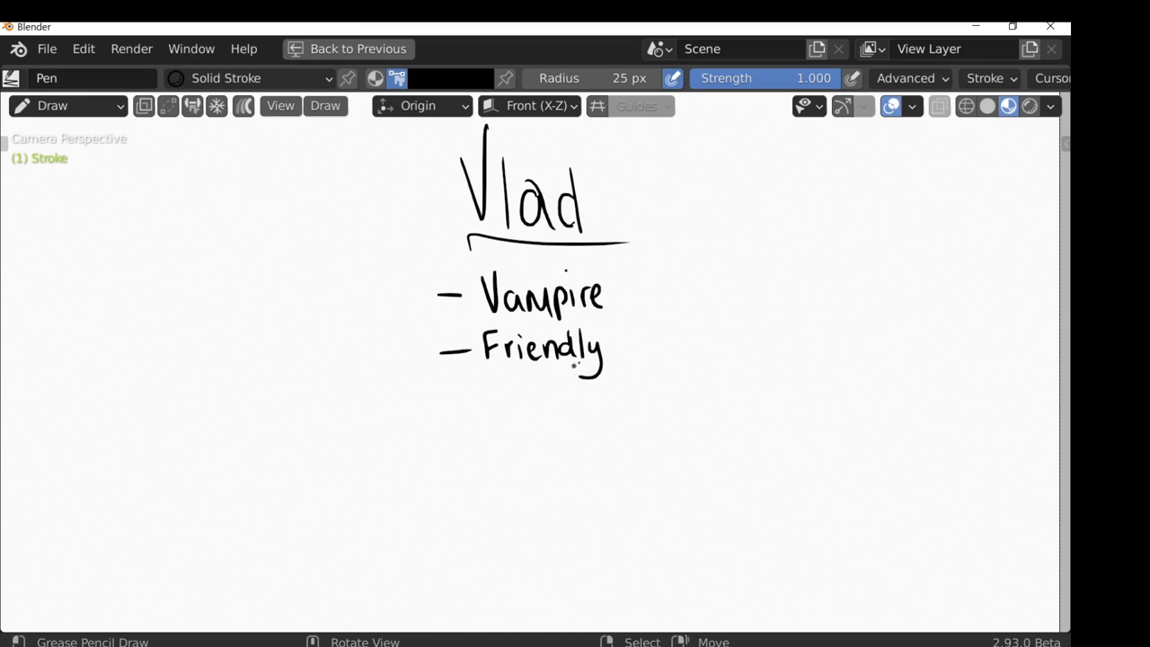
- Write the list items 'Crazy Hair' and 'Old Fashioned' below them
{"action": "left_click_drag", "start_coordinate": [449, 409], "coordinate": [568, 413]}
{"action": "mouse_move", "coordinate": [569, 397]}
{"action": "left_mouse_down"}
{"action": "mouse_move", "coordinate": [581, 411]}
{"action": "mouse_move", "coordinate": [569, 440]}
{"action": "mouse_move", "coordinate": [610, 401]}
{"action": "left_mouse_up"}
{"action": "mouse_move", "coordinate": [611, 388]}
{"action": "left_mouse_down"}
{"action": "mouse_move", "coordinate": [612, 413]}
{"action": "mouse_move", "coordinate": [629, 414]}
{"action": "left_mouse_up"}
{"action": "mouse_move", "coordinate": [635, 395]}
{"action": "left_mouse_down"}
{"action": "mouse_move", "coordinate": [636, 413]}
{"action": "mouse_move", "coordinate": [654, 400]}
{"action": "left_mouse_up"}
{"action": "mouse_move", "coordinate": [457, 460]}
{"action": "left_mouse_down"}
{"action": "mouse_move", "coordinate": [503, 451]}
{"action": "mouse_move", "coordinate": [521, 471]}
{"action": "mouse_move", "coordinate": [564, 471]}
{"action": "left_mouse_up"}
{"action": "mouse_move", "coordinate": [564, 451]}
{"action": "left_mouse_down"}
{"action": "mouse_move", "coordinate": [581, 470]}
{"action": "mouse_move", "coordinate": [611, 471]}
{"action": "left_mouse_up"}
{"action": "left_click_drag", "start_coordinate": [613, 460], "coordinate": [634, 473]}
{"action": "mouse_move", "coordinate": [646, 462]}
{"action": "left_mouse_down"}
{"action": "mouse_move", "coordinate": [642, 471]}
{"action": "mouse_move", "coordinate": [650, 462]}
{"action": "left_mouse_up"}
{"action": "left_click_drag", "start_coordinate": [652, 472], "coordinate": [684, 468]}
{"action": "left_click", "coordinate": [677, 467]}
{"action": "left_click_drag", "start_coordinate": [693, 440], "coordinate": [695, 472]}
- Recentre the view on the notes and switch the strokes into Edit Mode
{"action": "scroll", "coordinate": [637, 349], "scroll_direction": "down", "scroll_amount": 3}
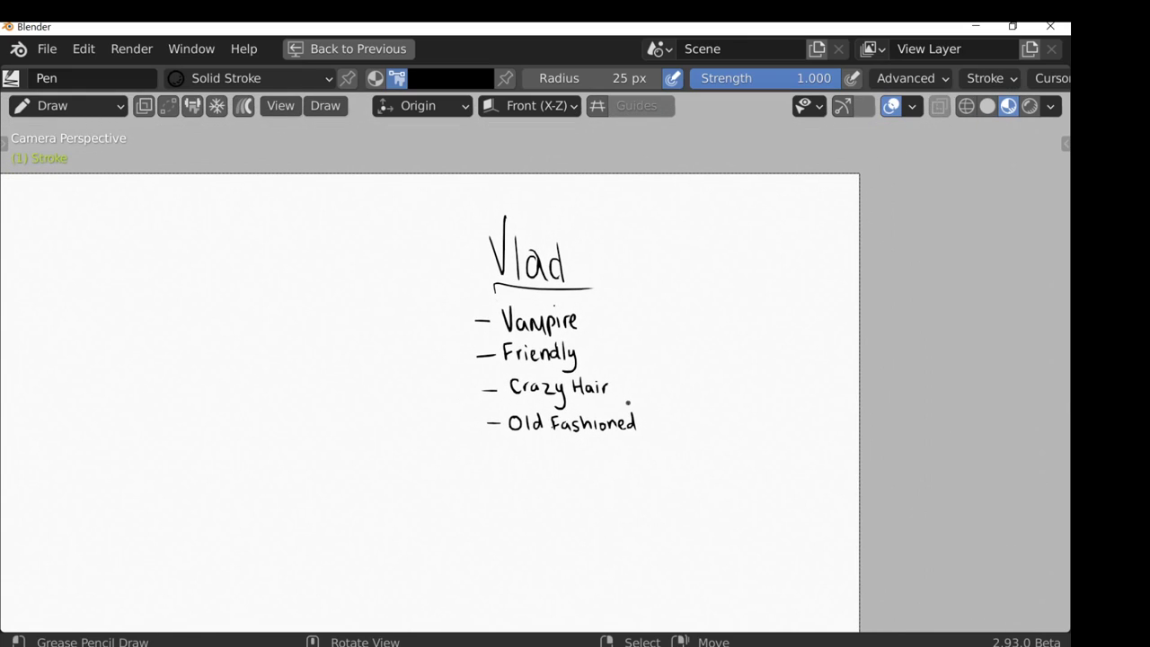
{"action": "middle_click_drag", "start_coordinate": [627, 403], "coordinate": [642, 405], "text": "shift"}
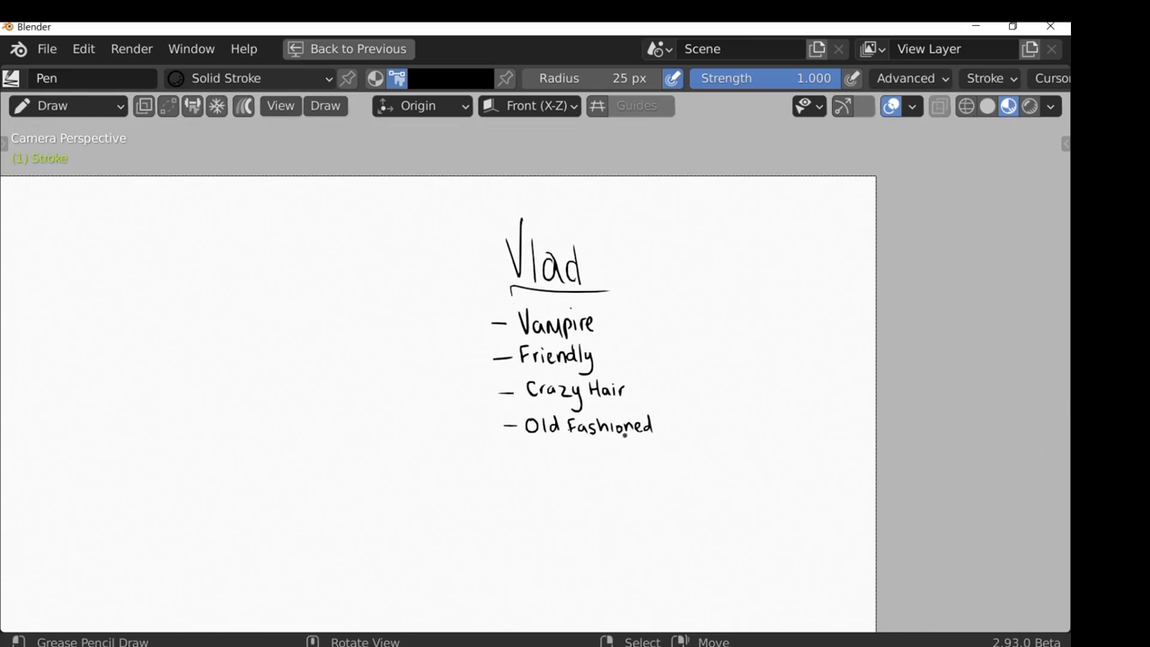
{"action": "scroll", "coordinate": [625, 434], "scroll_direction": "down", "scroll_amount": 1}
{"action": "mouse_move", "coordinate": [634, 421]}
{"action": "middle_mouse_down", "text": "shift"}
{"action": "mouse_move", "coordinate": [666, 395]}
{"action": "mouse_move", "coordinate": [726, 397]}
{"action": "middle_mouse_up", "text": "shift"}
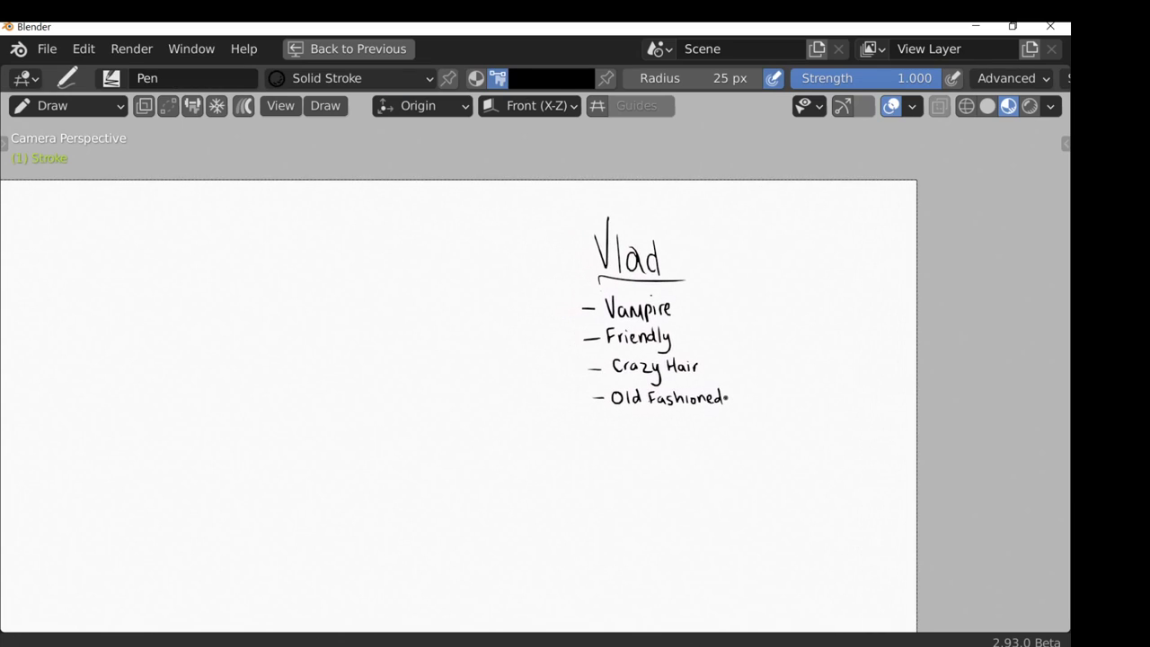
{"action": "scroll", "coordinate": [708, 431], "scroll_direction": "down", "scroll_amount": 2}
{"action": "key", "text": "Tab"}
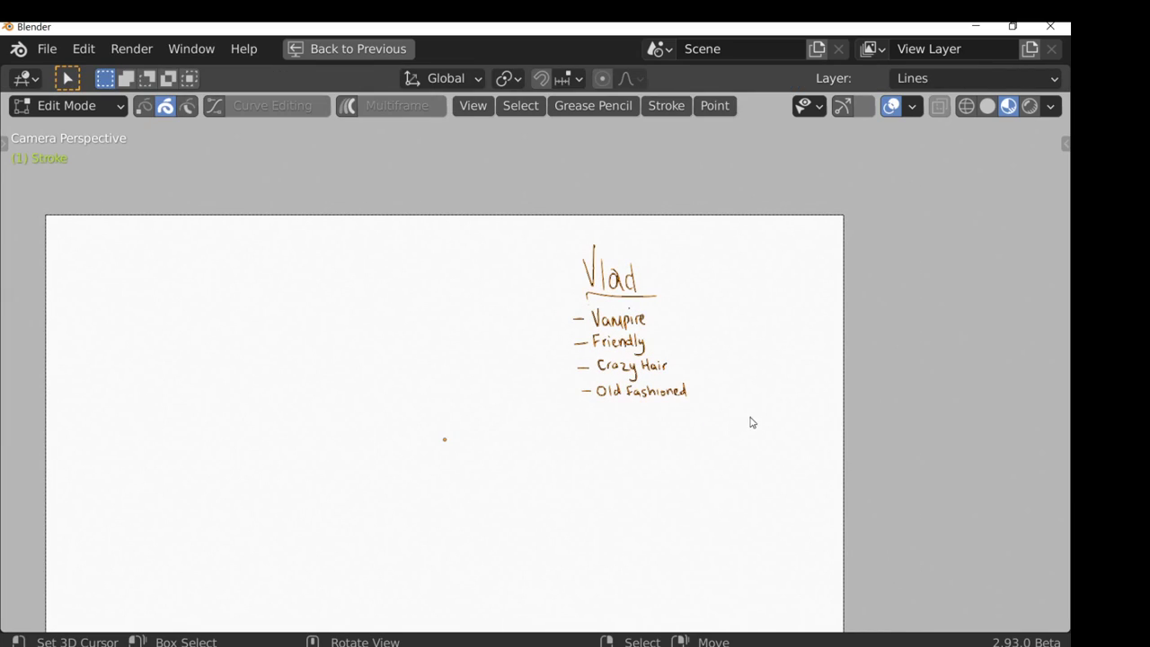
- Scale the Vlad notes down and move them to the canvas's top-right corner
{"action": "key", "text": "s"}
{"action": "left_click", "coordinate": [710, 403]}
{"action": "key", "text": "g"}
{"action": "left_click", "coordinate": [779, 377]}
- Return to Draw Mode, adjust the view, and restore the full layout
{"action": "key", "text": "Tab"}
{"action": "middle_click_drag", "start_coordinate": [587, 387], "coordinate": [651, 373], "text": "shift"}
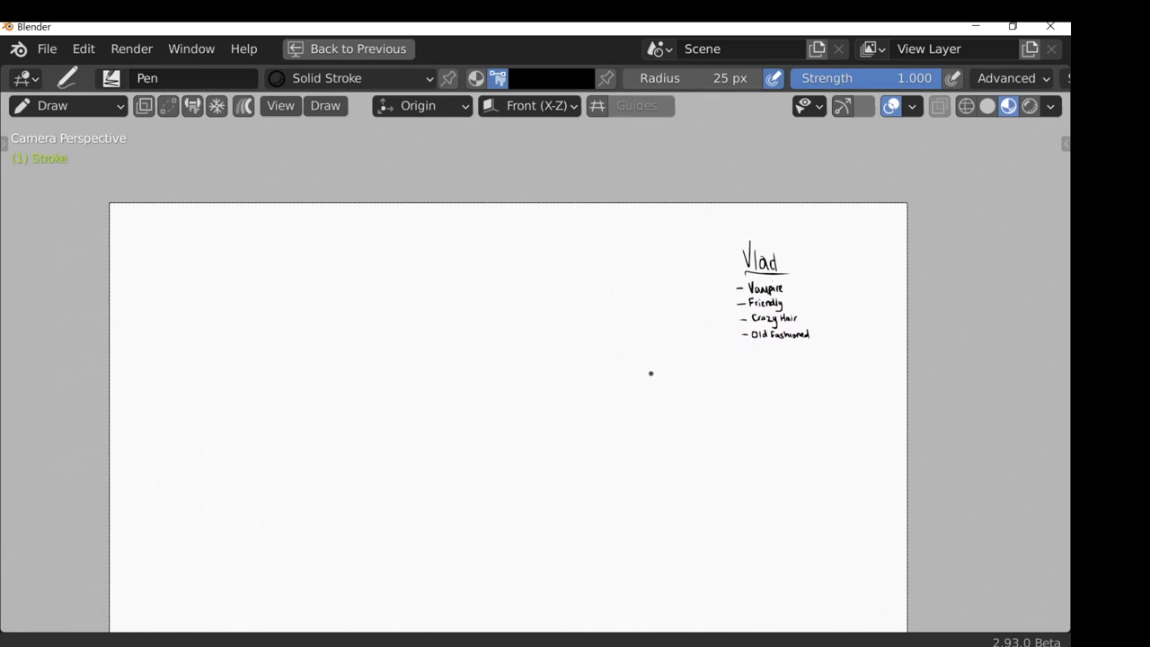
{"action": "scroll", "coordinate": [650, 372], "scroll_direction": "up", "scroll_amount": 2}
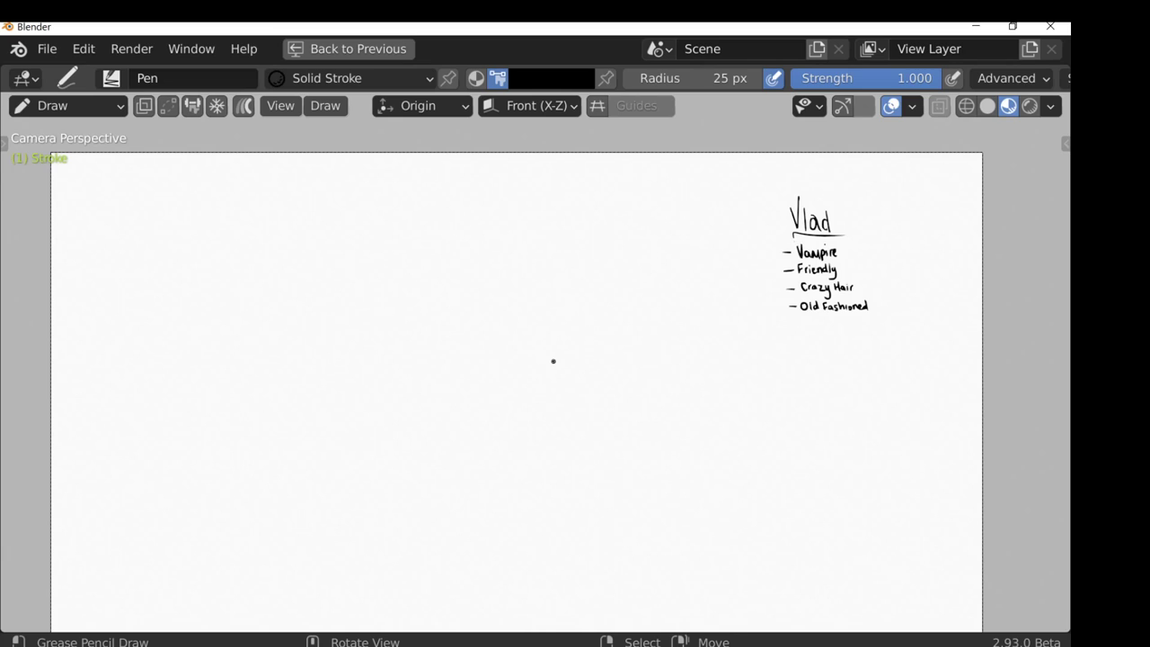
{"action": "middle_click_drag", "start_coordinate": [553, 361], "coordinate": [570, 313], "text": "shift"}
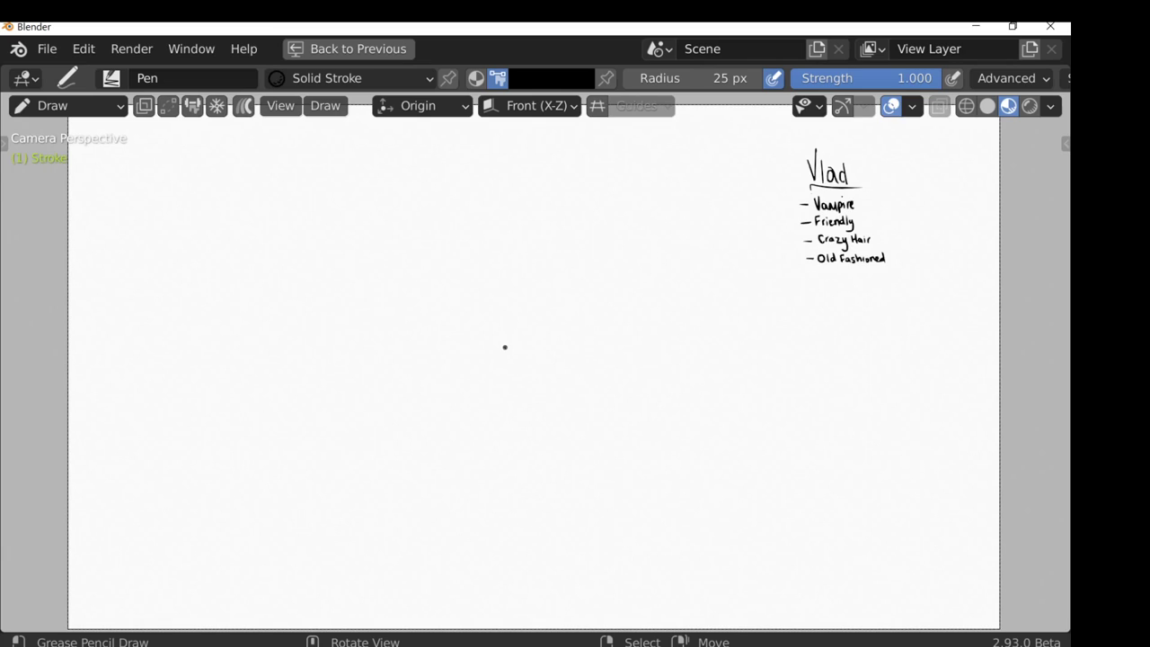
{"action": "key", "text": "ctrl+space"}
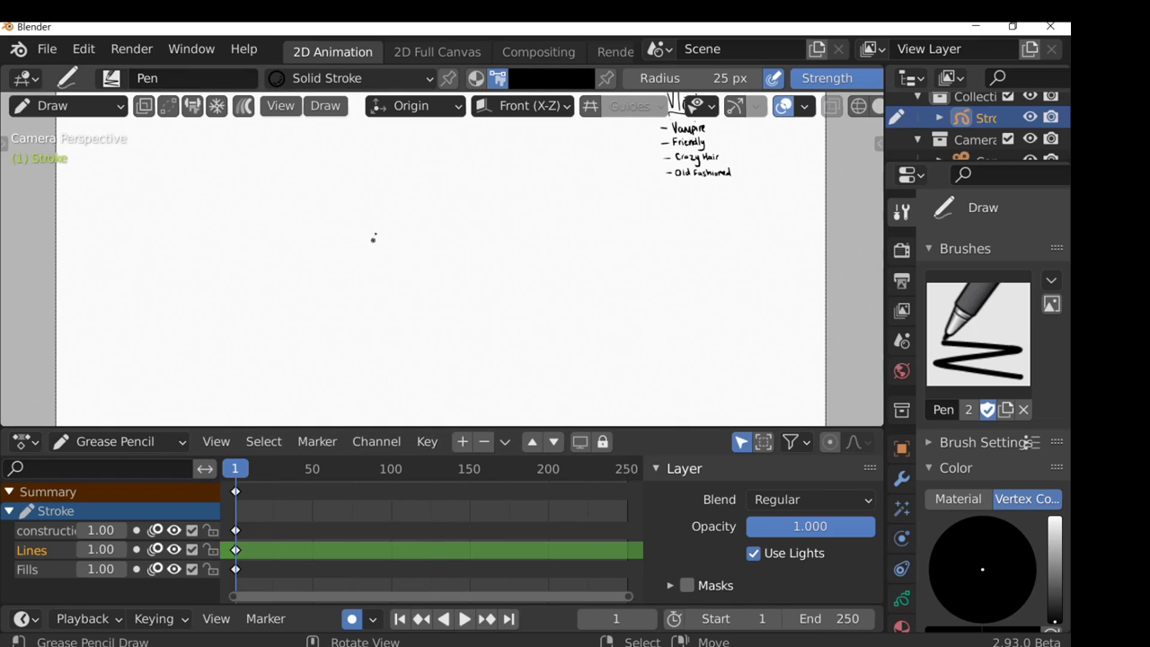
- Make construction the active layer and maximize the canvas to fill the window
{"action": "key", "text": "y"}
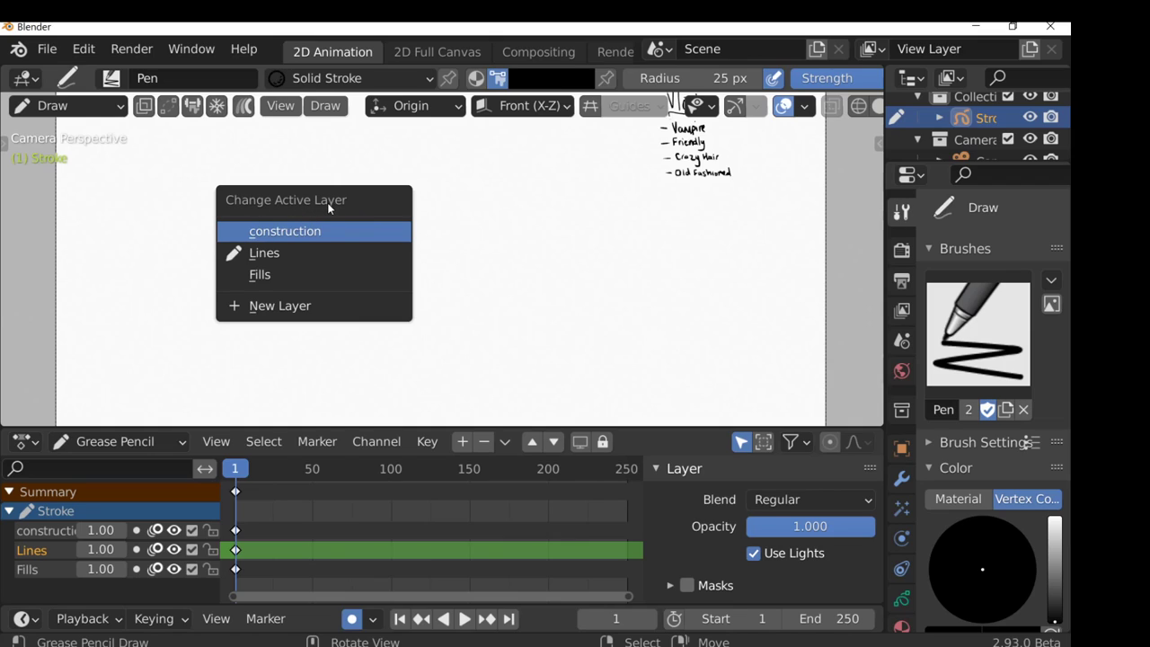
{"action": "left_click", "coordinate": [293, 233]}
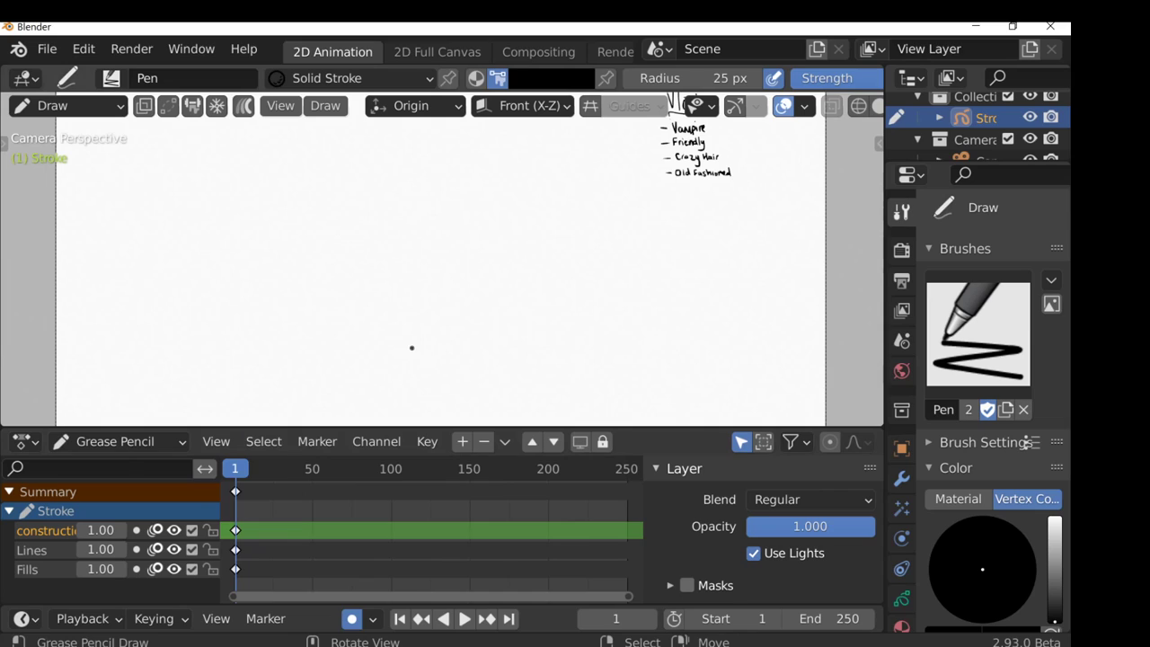
{"action": "key", "text": "ctrl+space"}
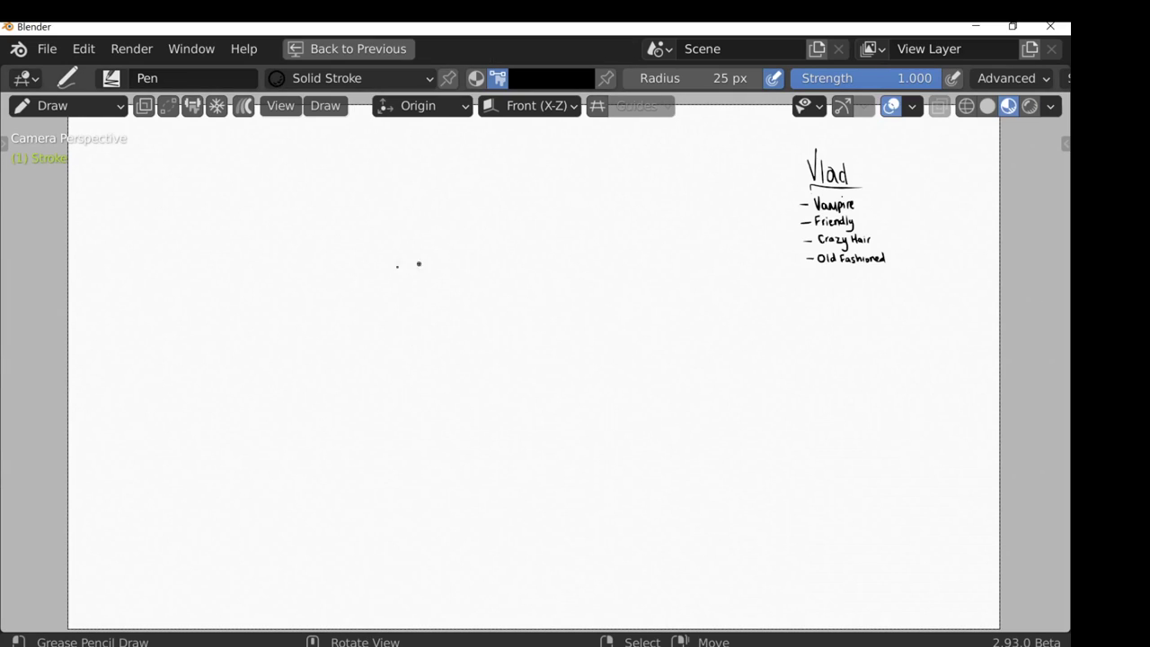
{"action": "key", "text": "y"}
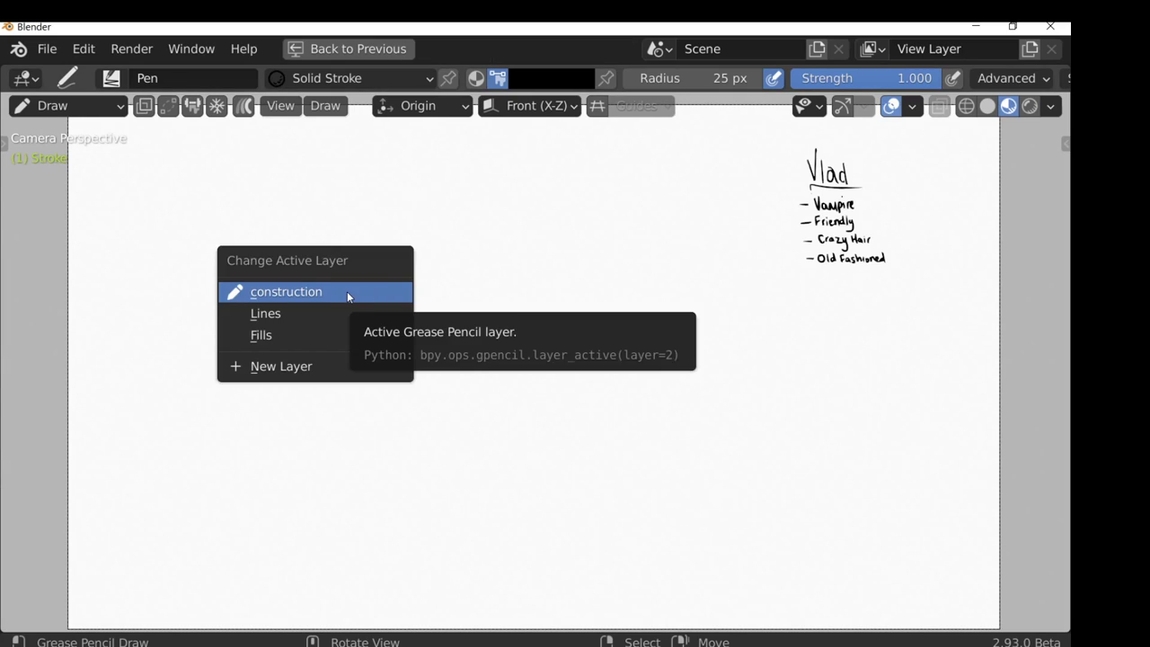
{"action": "left_click", "coordinate": [272, 328]}
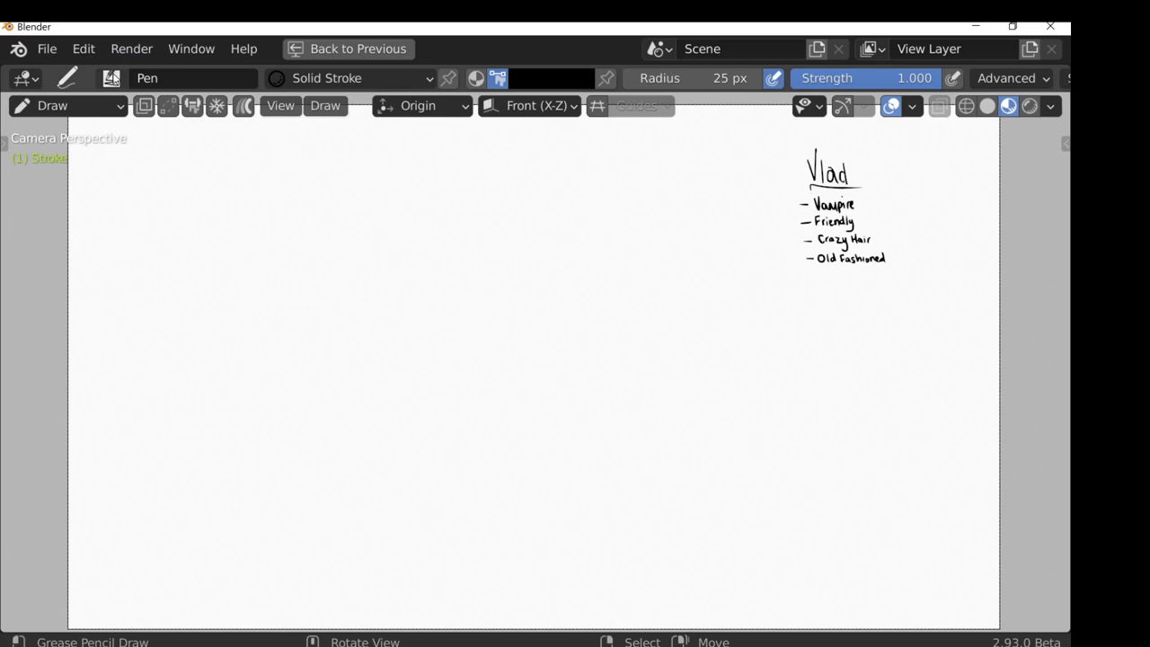
{"action": "left_click", "coordinate": [111, 79]}
- Switch to the Pencil brush and sketch a trial oval with guide, undoing it
{"action": "left_click", "coordinate": [644, 164]}
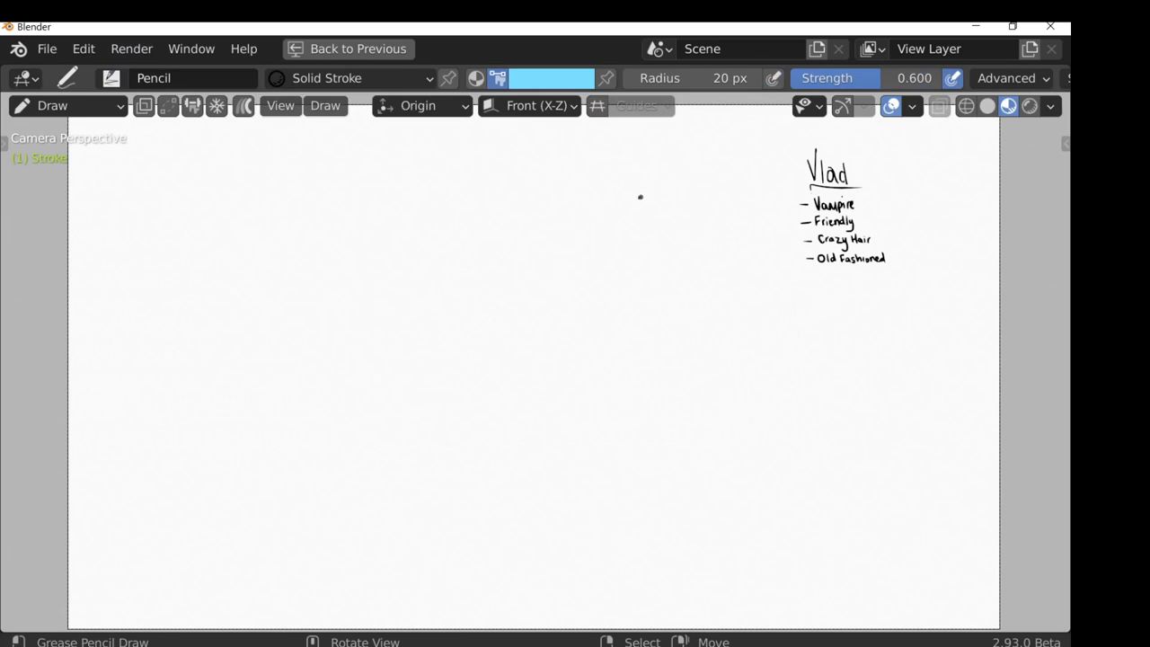
{"action": "left_click_drag", "start_coordinate": [261, 328], "coordinate": [454, 341]}
{"action": "key", "text": "ctrl+z"}
{"action": "scroll", "coordinate": [436, 306], "scroll_direction": "up", "scroll_amount": 1}
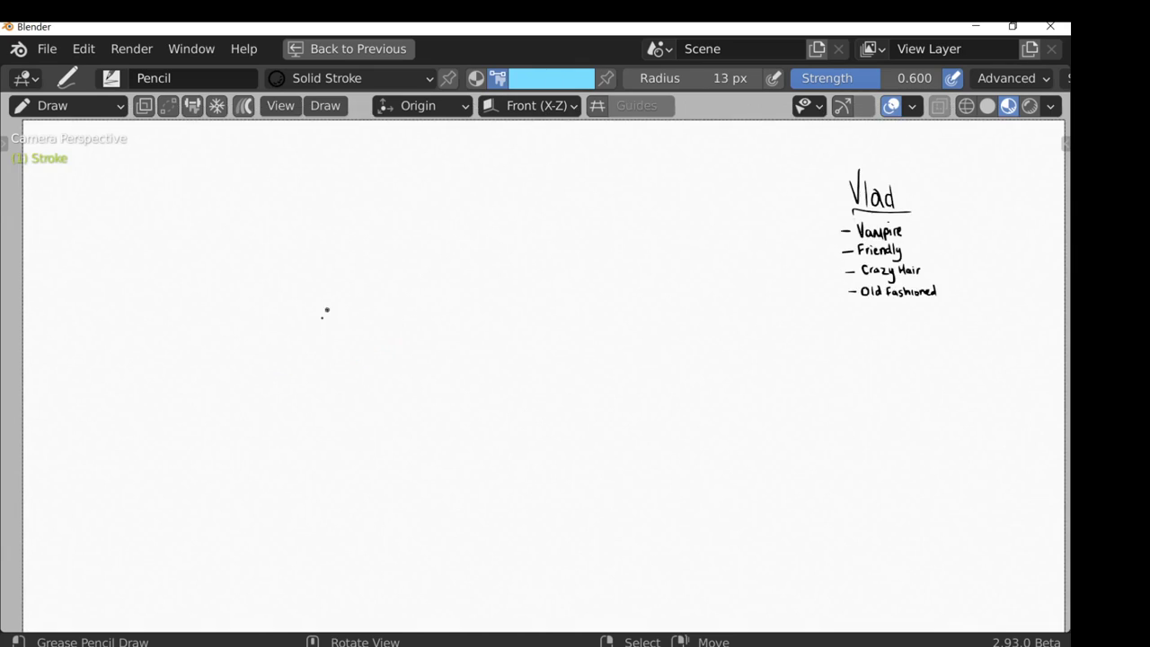
{"action": "mouse_move", "coordinate": [347, 264]}
{"action": "left_mouse_down"}
{"action": "mouse_move", "coordinate": [314, 319]}
{"action": "mouse_move", "coordinate": [340, 256]}
{"action": "left_mouse_up"}
{"action": "left_click_drag", "start_coordinate": [305, 291], "coordinate": [375, 289]}
{"action": "key", "text": "ctrl+z"}
{"action": "key", "text": "ctrl+z"}
{"action": "key", "text": "ctrl+z"}
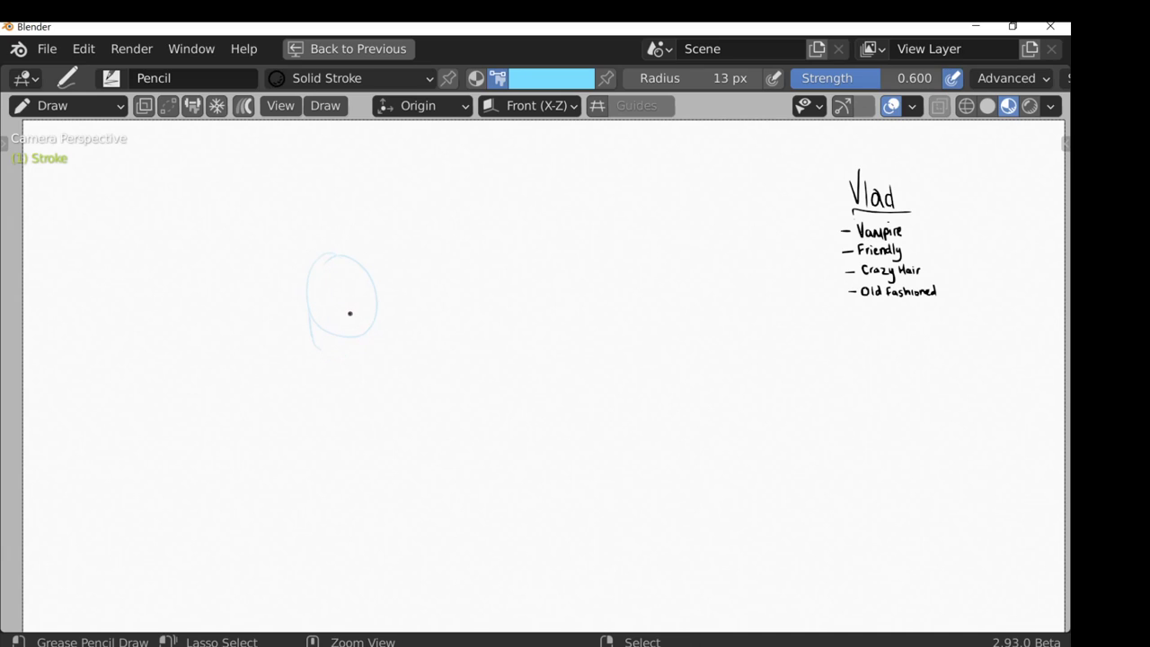
{"action": "key", "text": "ctrl+z"}
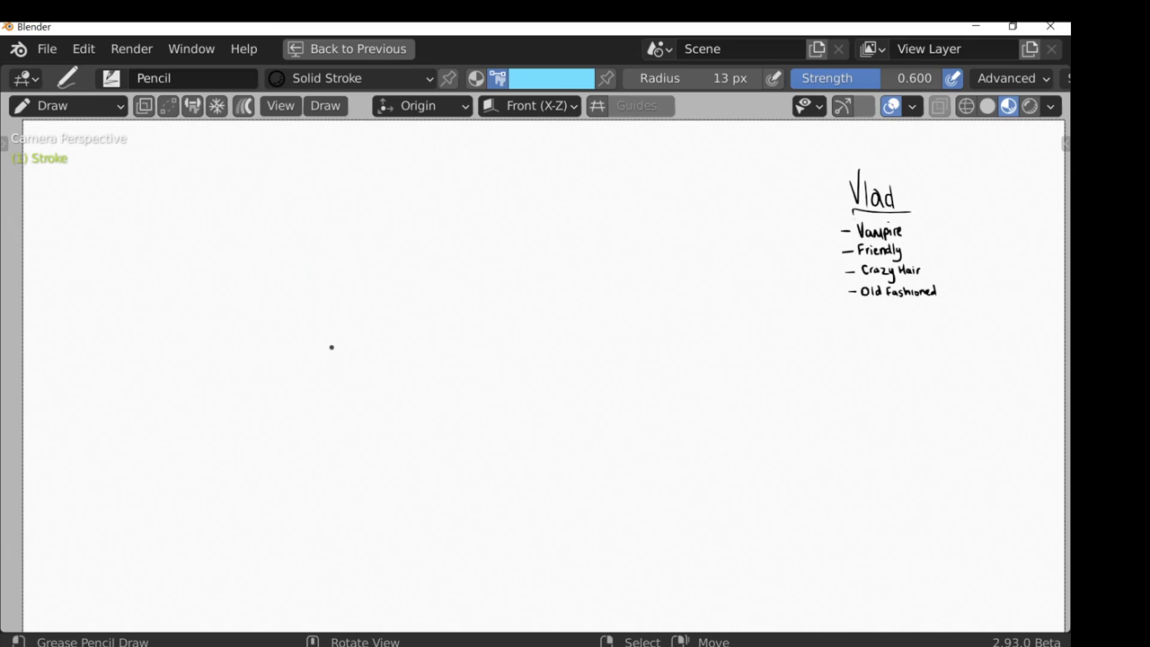
- Sketch the first oval, then draft the second oval and squarer shape beside it
{"action": "mouse_move", "coordinate": [267, 248]}
{"action": "left_mouse_down"}
{"action": "mouse_move", "coordinate": [232, 348]}
{"action": "mouse_move", "coordinate": [324, 312]}
{"action": "mouse_move", "coordinate": [253, 241]}
{"action": "left_mouse_up"}
{"action": "mouse_move", "coordinate": [416, 256]}
{"action": "left_mouse_down"}
{"action": "mouse_move", "coordinate": [419, 353]}
{"action": "mouse_move", "coordinate": [490, 366]}
{"action": "mouse_move", "coordinate": [504, 281]}
{"action": "mouse_move", "coordinate": [444, 233]}
{"action": "mouse_move", "coordinate": [411, 303]}
{"action": "left_mouse_up"}
{"action": "key", "text": "ctrl+z"}
{"action": "mouse_move", "coordinate": [420, 250]}
{"action": "left_mouse_down"}
{"action": "mouse_move", "coordinate": [413, 283]}
{"action": "mouse_move", "coordinate": [459, 356]}
{"action": "mouse_move", "coordinate": [487, 255]}
{"action": "mouse_move", "coordinate": [421, 250]}
{"action": "mouse_move", "coordinate": [409, 341]}
{"action": "mouse_move", "coordinate": [487, 344]}
{"action": "mouse_move", "coordinate": [471, 245]}
{"action": "mouse_move", "coordinate": [415, 269]}
{"action": "left_mouse_up"}
{"action": "key", "text": "ctrl+z"}
{"action": "left_click_drag", "start_coordinate": [553, 267], "coordinate": [562, 357]}
{"action": "key", "text": "ctrl+z"}
{"action": "mouse_move", "coordinate": [573, 260]}
{"action": "left_mouse_down"}
{"action": "mouse_move", "coordinate": [578, 341]}
{"action": "mouse_move", "coordinate": [632, 373]}
{"action": "mouse_move", "coordinate": [663, 345]}
{"action": "mouse_move", "coordinate": [654, 274]}
{"action": "mouse_move", "coordinate": [579, 253]}
{"action": "mouse_move", "coordinate": [566, 259]}
{"action": "mouse_move", "coordinate": [613, 369]}
{"action": "mouse_move", "coordinate": [672, 350]}
{"action": "mouse_move", "coordinate": [657, 257]}
{"action": "mouse_move", "coordinate": [572, 266]}
{"action": "left_mouse_up"}
{"action": "key", "text": "ctrl+z"}
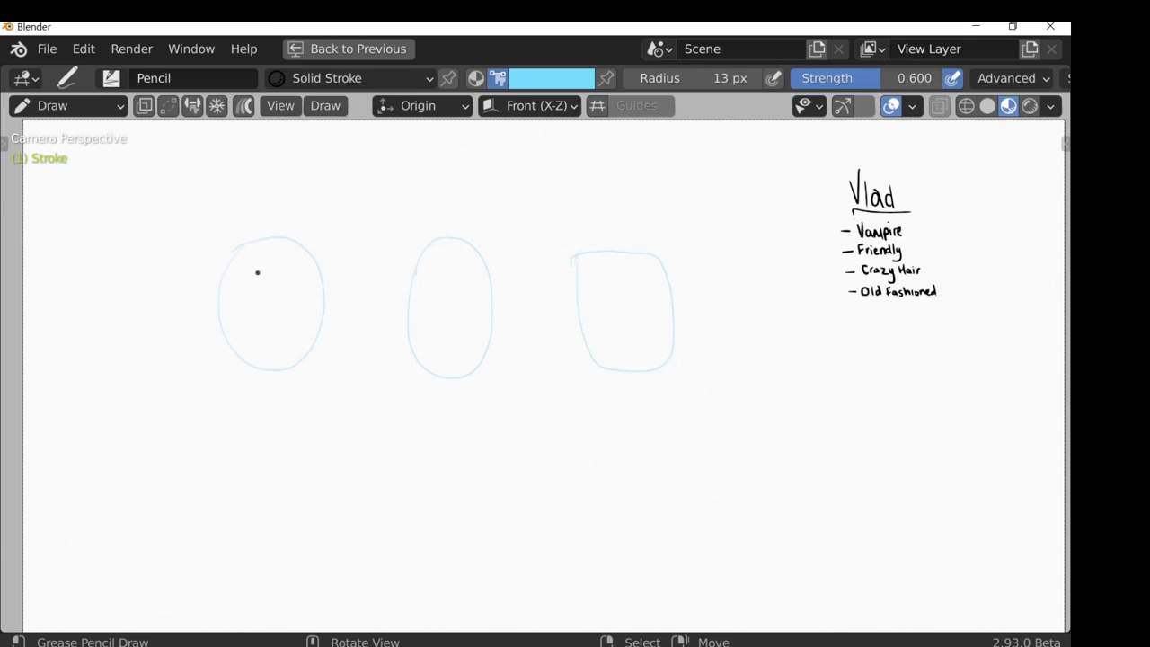
- Draw a vertical centre line through the left oval
{"action": "left_click_drag", "start_coordinate": [252, 239], "coordinate": [254, 392]}
{"action": "left_click_drag", "start_coordinate": [441, 238], "coordinate": [446, 376]}
{"action": "key", "text": "ctrl+z"}
- In Sculpt Mode with an 84 px brush, push the middle oval wider
{"action": "left_click", "coordinate": [84, 101]}
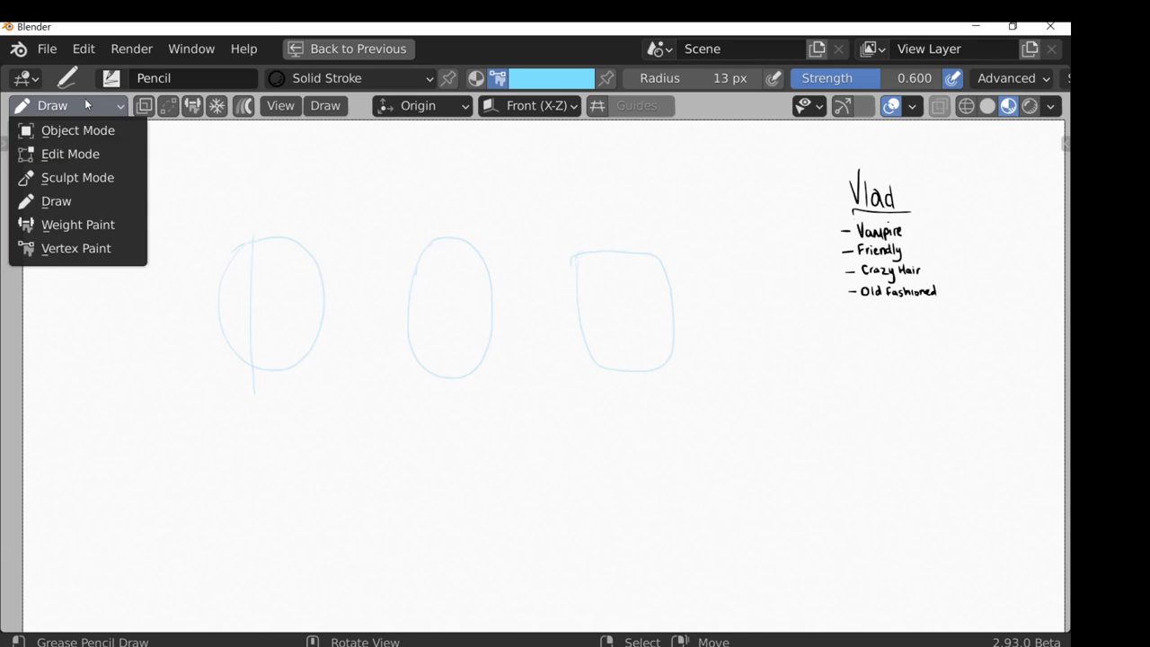
{"action": "left_click", "coordinate": [85, 179]}
{"action": "left_click_drag", "start_coordinate": [147, 82], "coordinate": [120, 79]}
{"action": "mouse_move", "coordinate": [422, 269]}
{"action": "left_mouse_down"}
{"action": "mouse_move", "coordinate": [412, 321]}
{"action": "mouse_move", "coordinate": [447, 342]}
{"action": "mouse_move", "coordinate": [470, 339]}
{"action": "mouse_move", "coordinate": [477, 302]}
{"action": "left_mouse_up"}
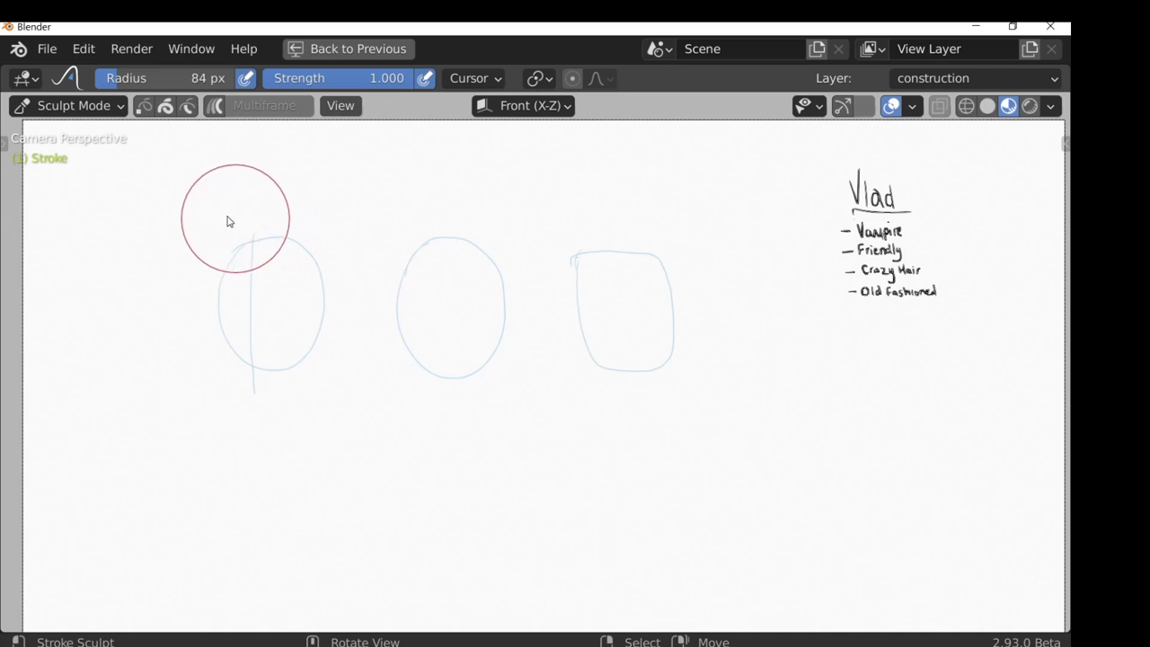
- Back in Draw Mode, add a horizontal guide across the left oval
{"action": "left_click", "coordinate": [87, 110]}
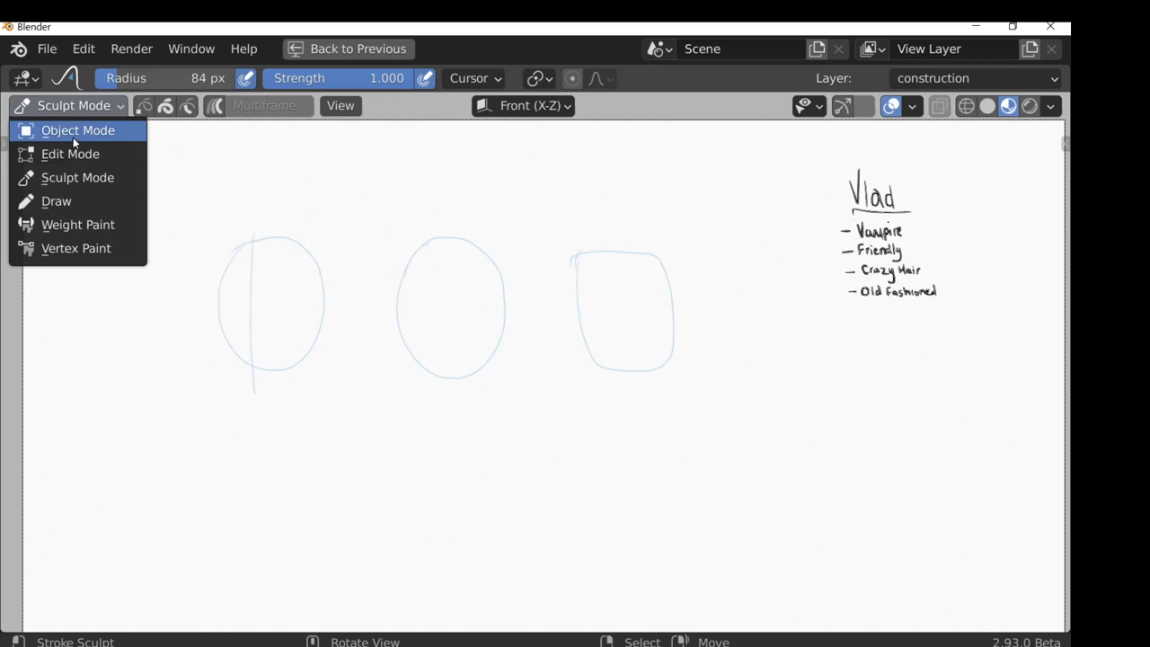
{"action": "left_click", "coordinate": [68, 201]}
{"action": "left_click_drag", "start_coordinate": [209, 291], "coordinate": [500, 296]}
- Draw horizontal guides across the middle oval and the rounded square
{"action": "key", "text": "ctrl+z"}
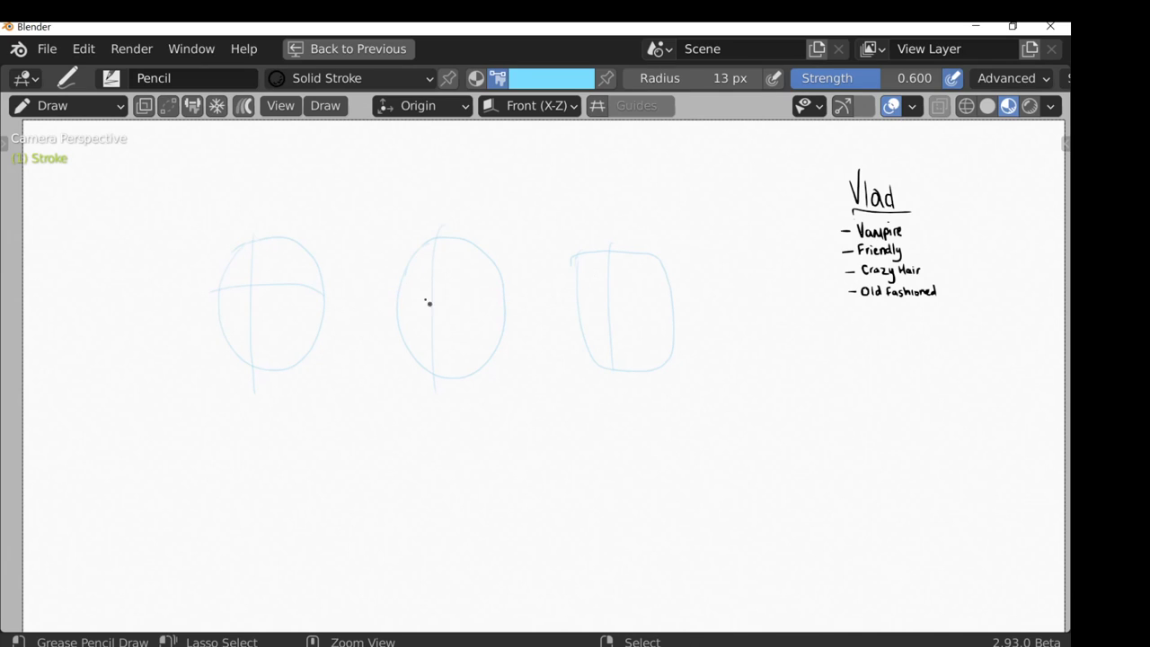
{"action": "left_click_drag", "start_coordinate": [391, 294], "coordinate": [500, 292]}
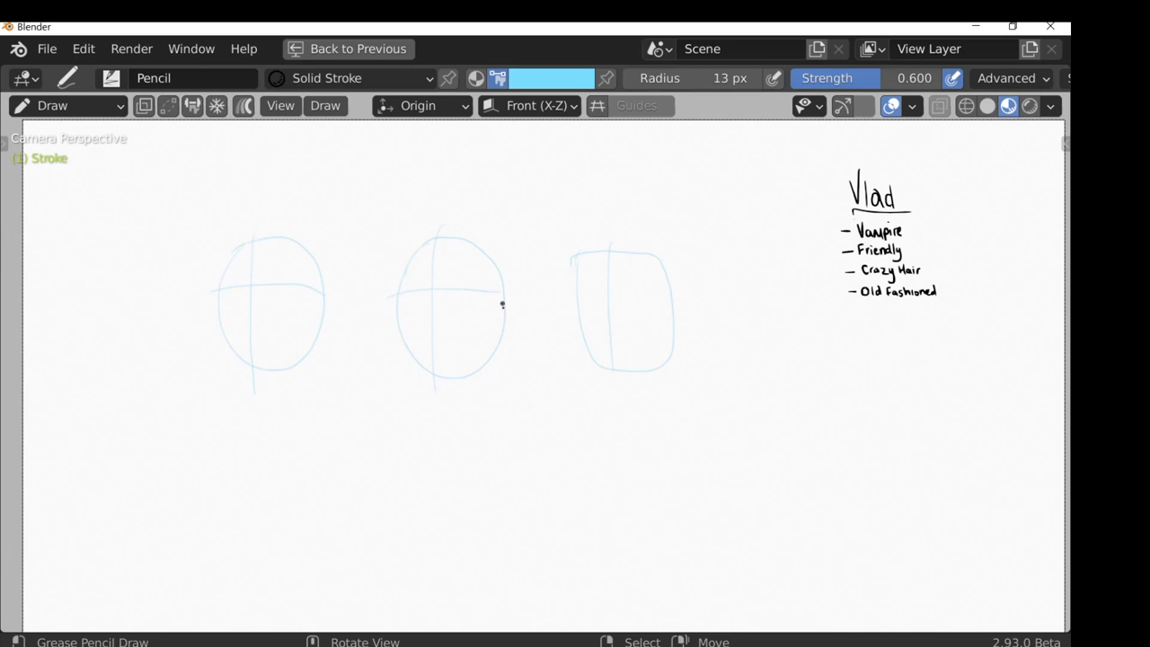
{"action": "left_click_drag", "start_coordinate": [574, 293], "coordinate": [690, 296]}
- Number the three head shapes 1, 2 and 3 above them
{"action": "left_click_drag", "start_coordinate": [265, 171], "coordinate": [271, 196]}
{"action": "left_click_drag", "start_coordinate": [436, 170], "coordinate": [449, 188]}
{"action": "left_click_drag", "start_coordinate": [597, 176], "coordinate": [597, 193]}
{"action": "mouse_move", "coordinate": [282, 311]}
{"action": "middle_mouse_down", "text": "ctrl"}
{"action": "mouse_move", "coordinate": [372, 344]}
{"action": "mouse_move", "coordinate": [371, 247]}
{"action": "mouse_move", "coordinate": [439, 311]}
{"action": "mouse_move", "coordinate": [351, 308]}
{"action": "mouse_move", "coordinate": [444, 320]}
{"action": "middle_mouse_up", "text": "ctrl"}
- Sketch both eyes with pupils and the two eyebrows on head 1
{"action": "scroll", "coordinate": [432, 313], "scroll_direction": "up", "scroll_amount": 1}
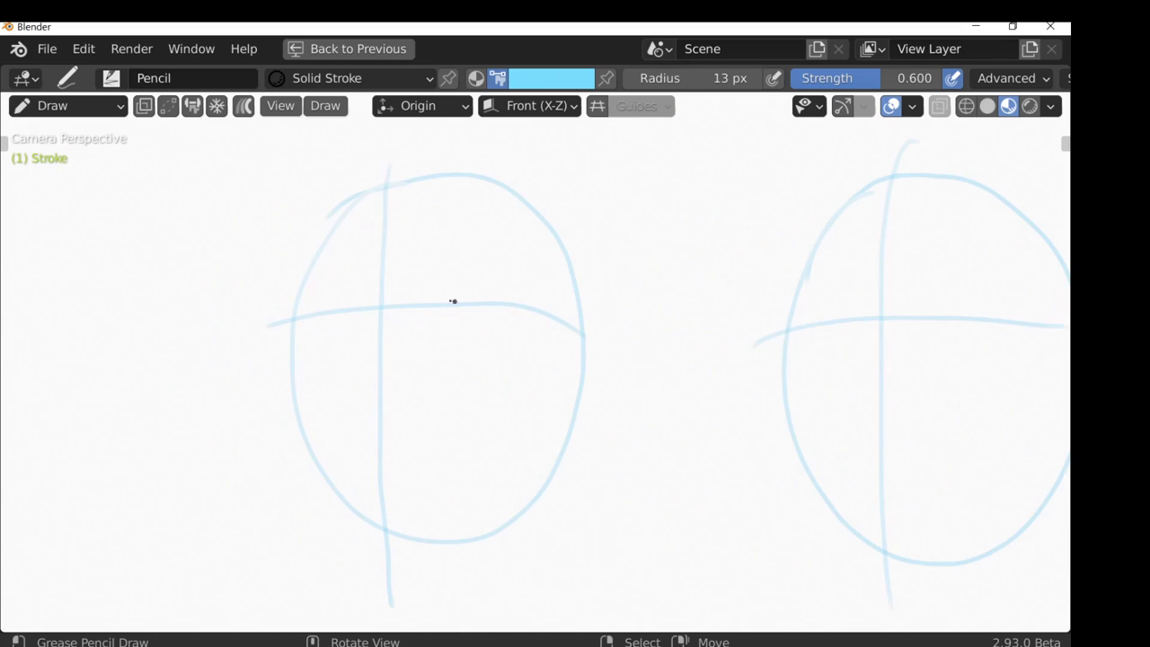
{"action": "mouse_move", "coordinate": [442, 293]}
{"action": "left_mouse_down"}
{"action": "mouse_move", "coordinate": [463, 325]}
{"action": "mouse_move", "coordinate": [443, 303]}
{"action": "left_mouse_up"}
{"action": "mouse_move", "coordinate": [338, 299]}
{"action": "left_mouse_down"}
{"action": "mouse_move", "coordinate": [344, 336]}
{"action": "mouse_move", "coordinate": [343, 302]}
{"action": "left_mouse_up"}
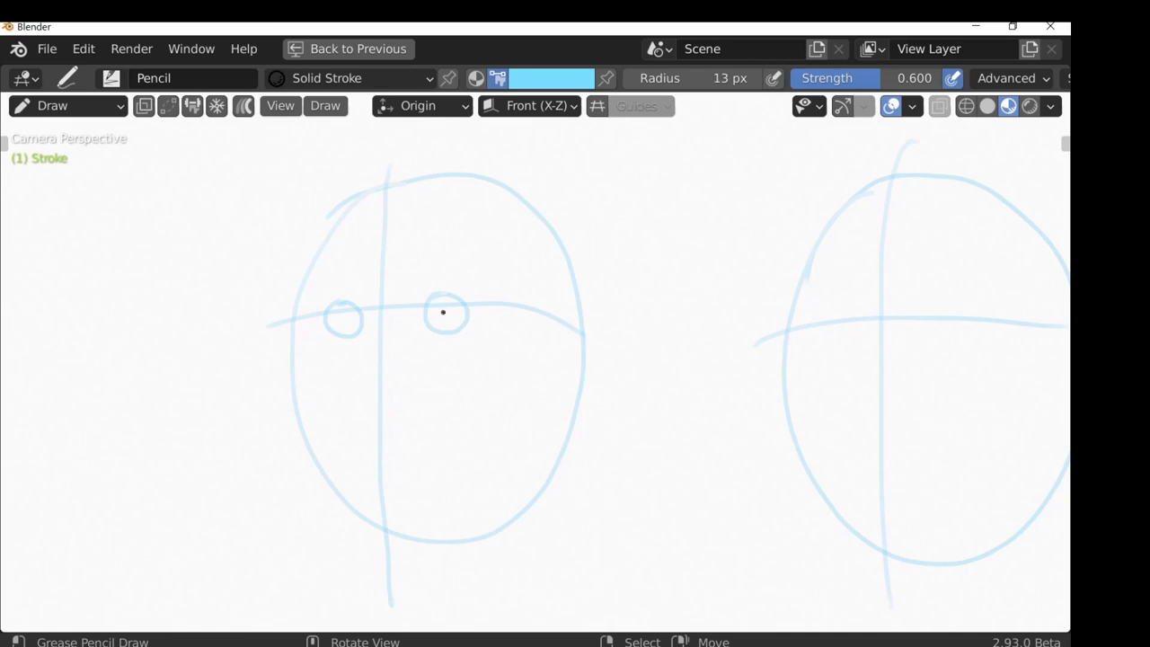
{"action": "left_click_drag", "start_coordinate": [439, 313], "coordinate": [440, 311]}
{"action": "left_click_drag", "start_coordinate": [344, 316], "coordinate": [343, 318]}
{"action": "left_click_drag", "start_coordinate": [419, 273], "coordinate": [486, 287]}
{"action": "left_click_drag", "start_coordinate": [422, 270], "coordinate": [489, 286]}
{"action": "mouse_move", "coordinate": [356, 274]}
{"action": "left_mouse_down"}
{"action": "mouse_move", "coordinate": [317, 297]}
{"action": "mouse_move", "coordinate": [328, 285]}
{"action": "mouse_move", "coordinate": [357, 366]}
{"action": "mouse_move", "coordinate": [350, 395]}
{"action": "mouse_move", "coordinate": [377, 408]}
{"action": "left_mouse_up"}
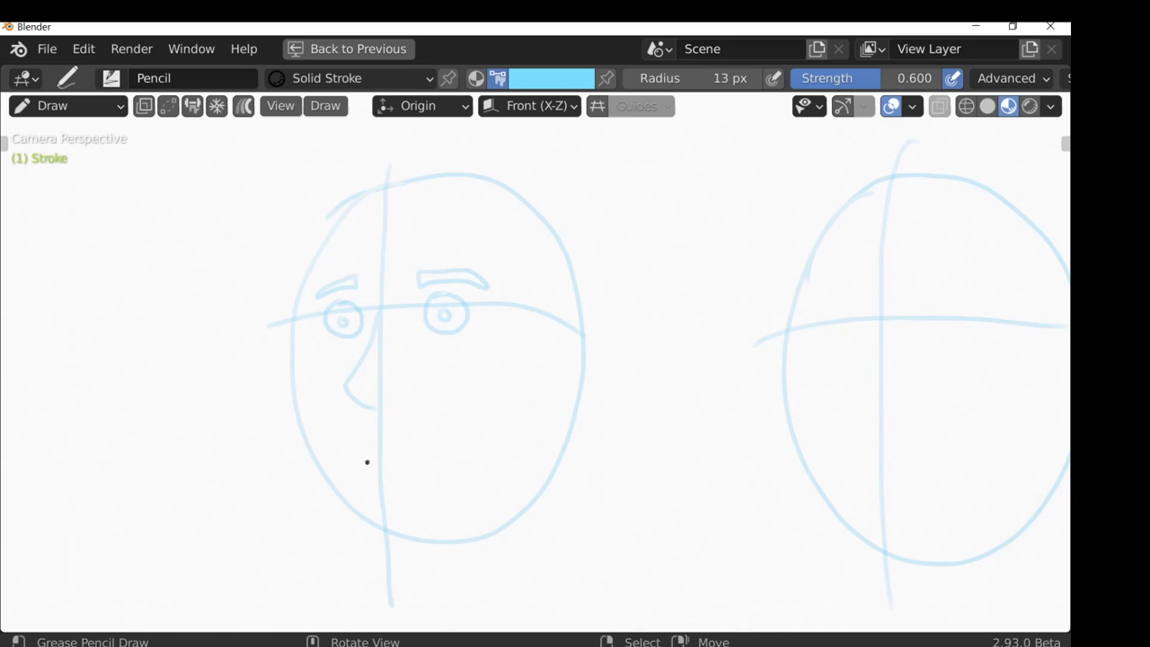
- Sketch a smile under the nose with a lip line and a fang
{"action": "left_click_drag", "start_coordinate": [356, 461], "coordinate": [470, 447]}
{"action": "key", "text": "ctrl+z"}
{"action": "left_click_drag", "start_coordinate": [346, 451], "coordinate": [482, 429]}
{"action": "left_click_drag", "start_coordinate": [361, 455], "coordinate": [372, 446]}
{"action": "mouse_move", "coordinate": [453, 443]}
{"action": "left_mouse_down"}
{"action": "mouse_move", "coordinate": [461, 478]}
{"action": "mouse_move", "coordinate": [466, 444]}
{"action": "left_mouse_up"}
- Sketch a round bun and curly hair across the top of head 1
{"action": "key", "text": "Home"}
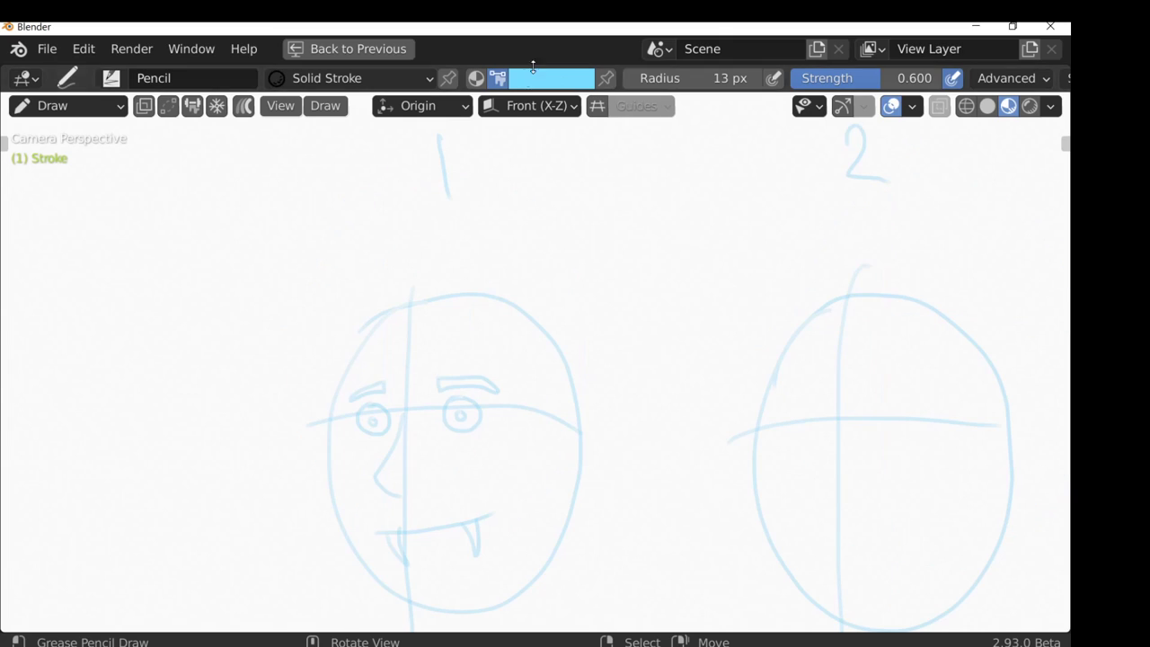
{"action": "mouse_move", "coordinate": [360, 230]}
{"action": "left_mouse_down"}
{"action": "mouse_move", "coordinate": [339, 343]}
{"action": "mouse_move", "coordinate": [408, 329]}
{"action": "mouse_move", "coordinate": [353, 234]}
{"action": "mouse_move", "coordinate": [319, 302]}
{"action": "mouse_move", "coordinate": [387, 347]}
{"action": "mouse_move", "coordinate": [422, 333]}
{"action": "left_mouse_up"}
{"action": "key", "text": "ctrl+z"}
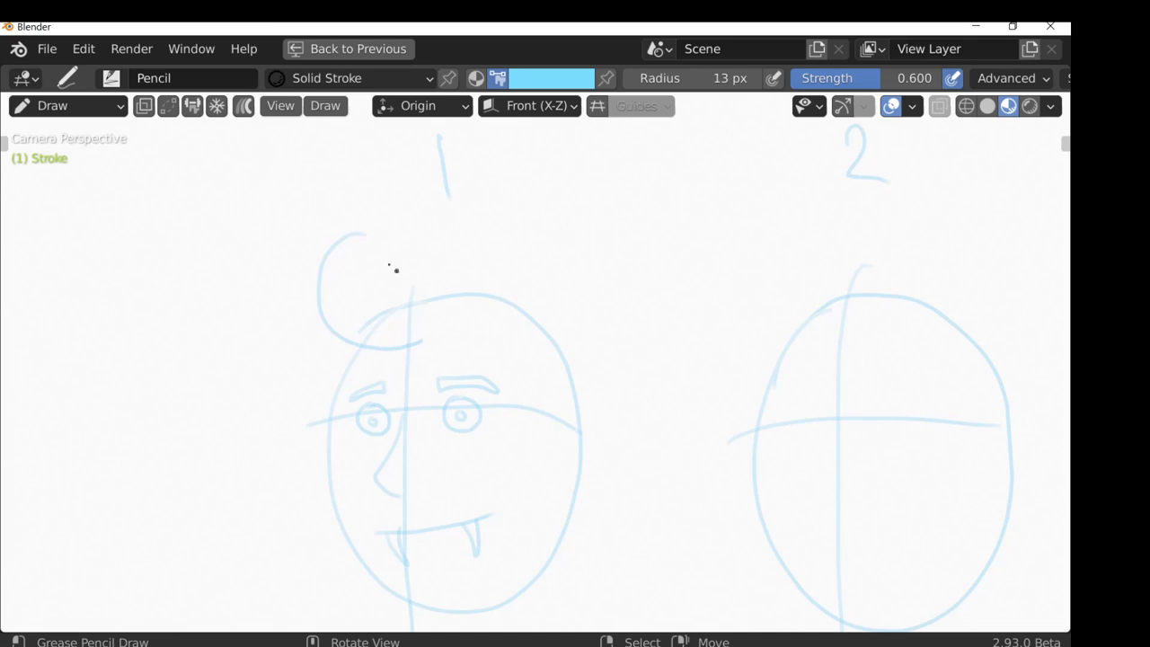
{"action": "mouse_move", "coordinate": [359, 237]}
{"action": "left_mouse_down"}
{"action": "mouse_move", "coordinate": [383, 239]}
{"action": "mouse_move", "coordinate": [401, 270]}
{"action": "left_mouse_up"}
{"action": "mouse_move", "coordinate": [449, 321]}
{"action": "left_mouse_down"}
{"action": "mouse_move", "coordinate": [458, 347]}
{"action": "mouse_move", "coordinate": [529, 325]}
{"action": "mouse_move", "coordinate": [544, 341]}
{"action": "mouse_move", "coordinate": [556, 328]}
{"action": "mouse_move", "coordinate": [554, 293]}
{"action": "mouse_move", "coordinate": [549, 339]}
{"action": "mouse_move", "coordinate": [561, 311]}
{"action": "mouse_move", "coordinate": [532, 308]}
{"action": "left_mouse_up"}
{"action": "key", "text": "ctrl+z"}
{"action": "key", "text": "ctrl+z"}
{"action": "left_click_drag", "start_coordinate": [400, 260], "coordinate": [411, 294]}
{"action": "key", "text": "ctrl+z"}
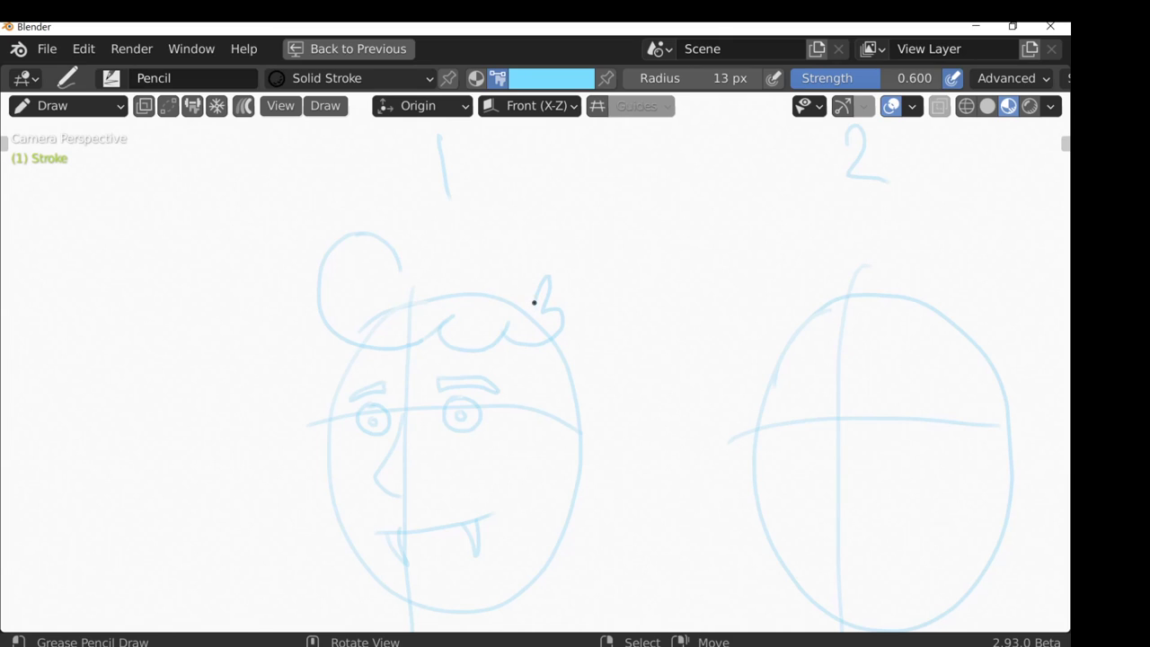
{"action": "mouse_move", "coordinate": [532, 302]}
{"action": "left_mouse_down"}
{"action": "mouse_move", "coordinate": [515, 255]}
{"action": "mouse_move", "coordinate": [489, 270]}
{"action": "mouse_move", "coordinate": [471, 242]}
{"action": "mouse_move", "coordinate": [425, 260]}
{"action": "mouse_move", "coordinate": [428, 282]}
{"action": "mouse_move", "coordinate": [406, 306]}
{"action": "left_mouse_up"}
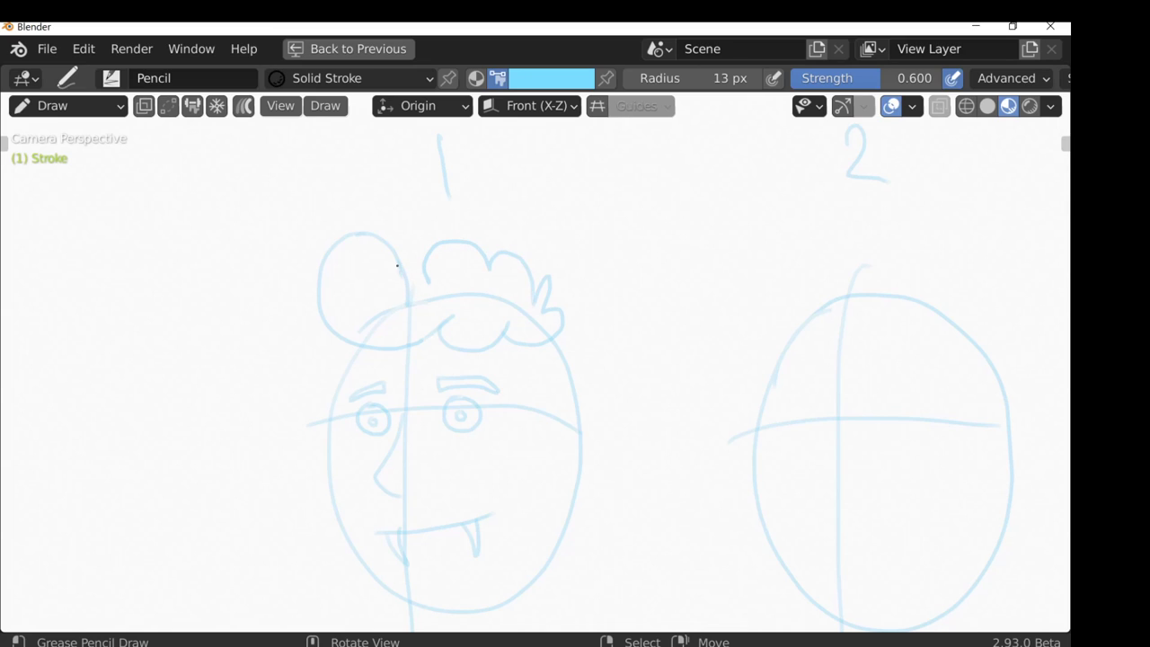
{"action": "middle_click_drag", "start_coordinate": [377, 296], "coordinate": [323, 206], "text": "shift"}
- Sketch an ear on the head's right side, joined to the hair
{"action": "mouse_move", "coordinate": [493, 297]}
{"action": "left_mouse_down"}
{"action": "mouse_move", "coordinate": [526, 369]}
{"action": "mouse_move", "coordinate": [521, 306]}
{"action": "mouse_move", "coordinate": [505, 315]}
{"action": "left_mouse_up"}
{"action": "key", "text": "ctrl+z"}
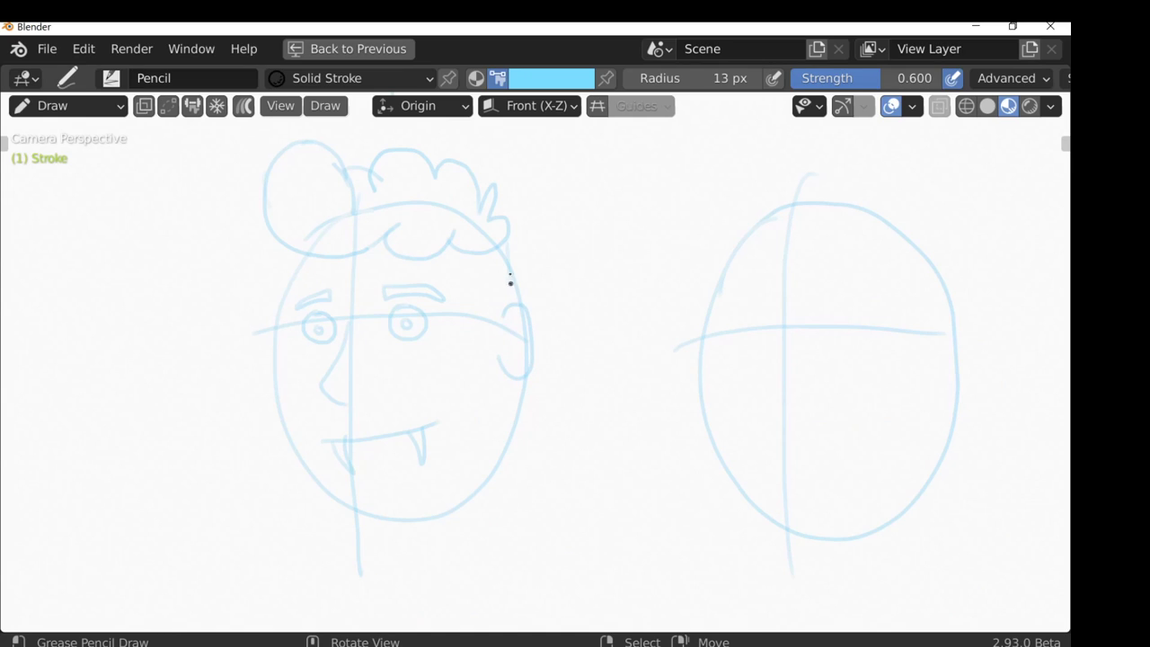
{"action": "left_click_drag", "start_coordinate": [495, 252], "coordinate": [500, 285]}
{"action": "left_click_drag", "start_coordinate": [516, 320], "coordinate": [513, 361]}
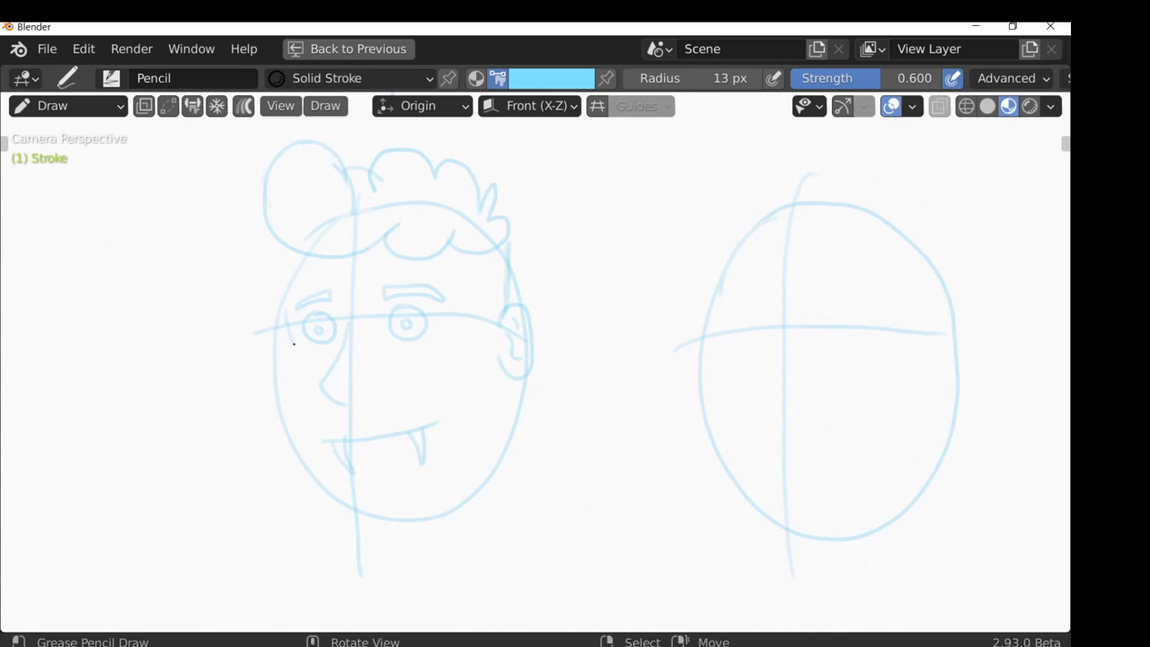
- Redraw the face outline down the left side, around the chin and along the right
{"action": "left_click_drag", "start_coordinate": [286, 251], "coordinate": [288, 290]}
{"action": "mouse_move", "coordinate": [285, 263]}
{"action": "left_mouse_down"}
{"action": "mouse_move", "coordinate": [310, 451]}
{"action": "mouse_move", "coordinate": [298, 425]}
{"action": "mouse_move", "coordinate": [346, 500]}
{"action": "mouse_move", "coordinate": [301, 445]}
{"action": "mouse_move", "coordinate": [351, 506]}
{"action": "left_mouse_up"}
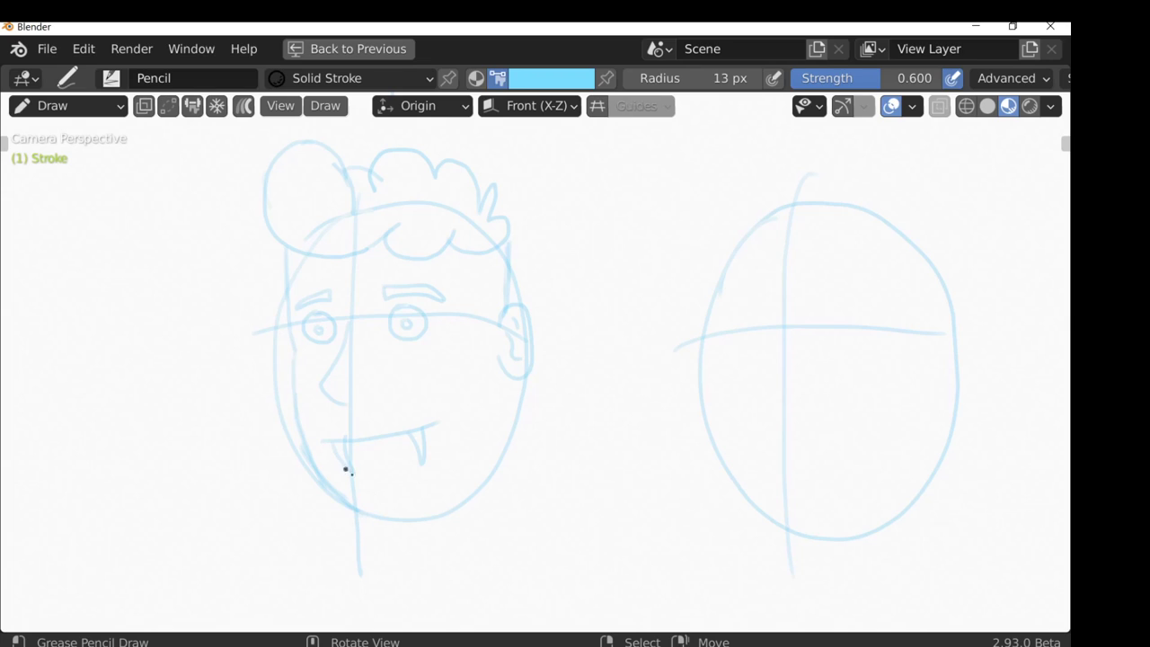
{"action": "mouse_move", "coordinate": [352, 508]}
{"action": "left_mouse_down"}
{"action": "mouse_move", "coordinate": [451, 506]}
{"action": "mouse_move", "coordinate": [437, 516]}
{"action": "mouse_move", "coordinate": [476, 486]}
{"action": "mouse_move", "coordinate": [468, 492]}
{"action": "mouse_move", "coordinate": [500, 368]}
{"action": "mouse_move", "coordinate": [498, 416]}
{"action": "left_mouse_up"}
{"action": "left_click_drag", "start_coordinate": [287, 341], "coordinate": [279, 251]}
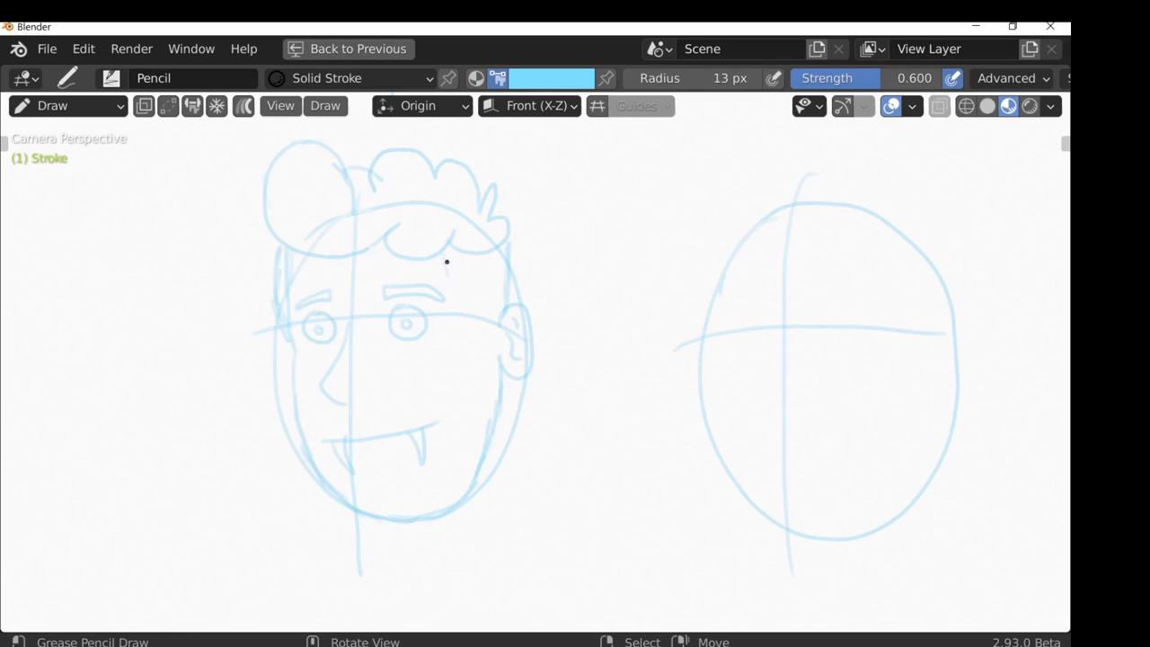
{"action": "mouse_move", "coordinate": [441, 260]}
{"action": "left_mouse_down"}
{"action": "mouse_move", "coordinate": [471, 358]}
{"action": "mouse_move", "coordinate": [479, 329]}
{"action": "left_mouse_up"}
{"action": "left_click_drag", "start_coordinate": [503, 290], "coordinate": [505, 259]}
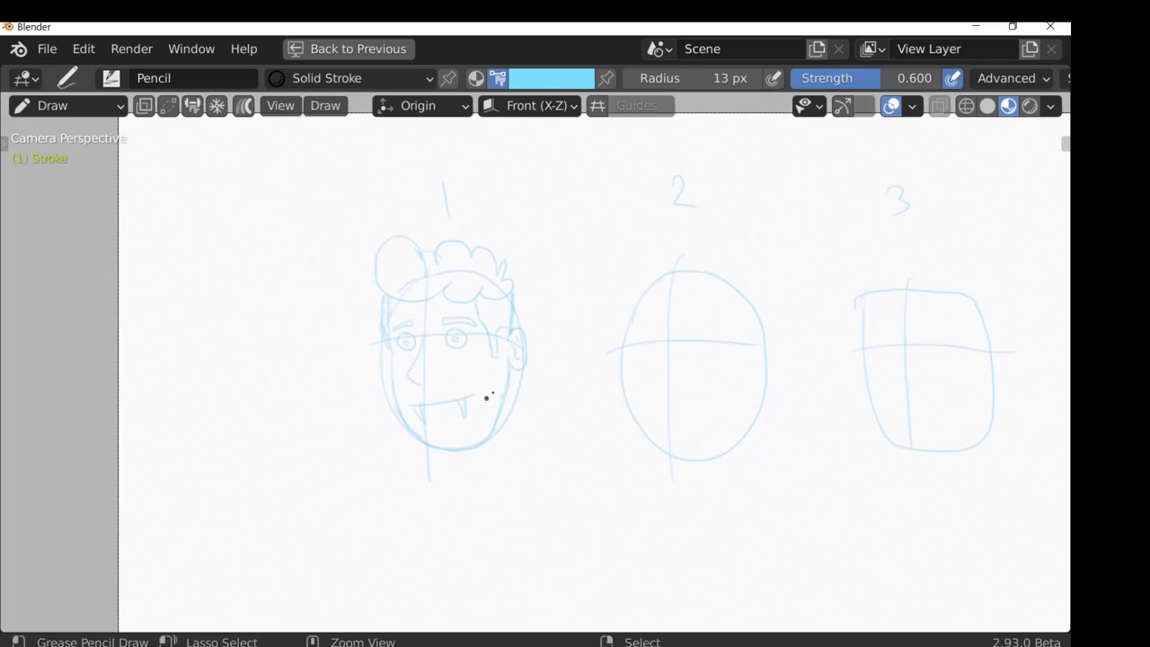
{"action": "middle_click_drag", "start_coordinate": [486, 397], "coordinate": [375, 398], "text": "shift"}
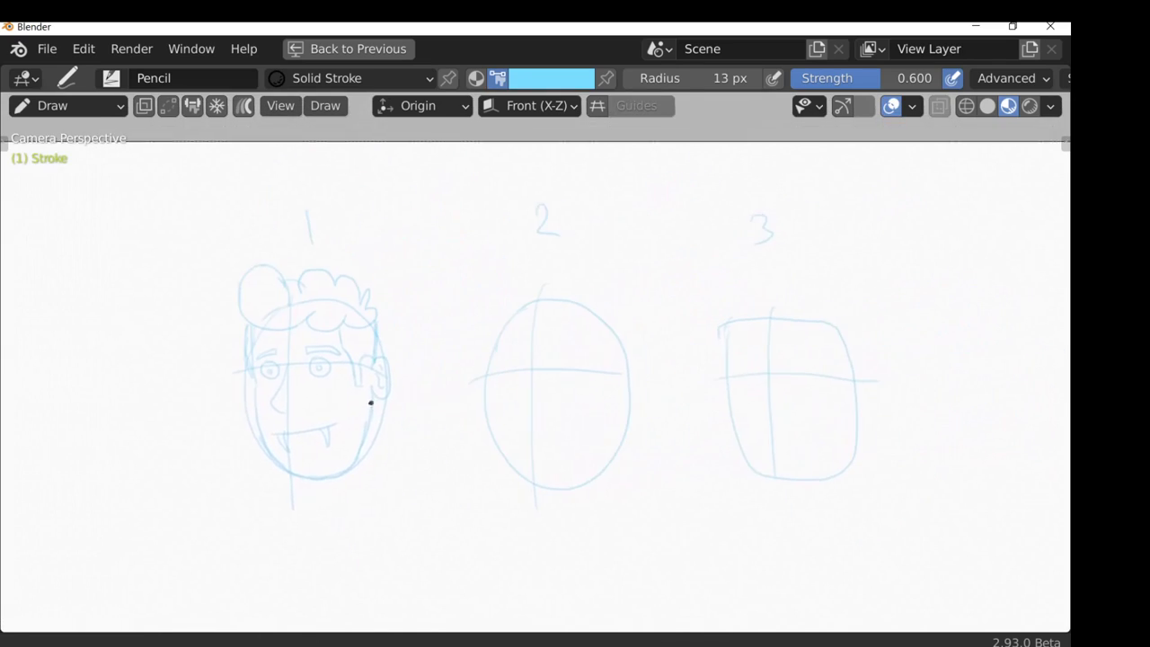
- Sketch both eyes and their eyebrows on head 2
{"action": "scroll", "coordinate": [437, 354], "scroll_direction": "up", "scroll_amount": 2}
{"action": "scroll", "coordinate": [450, 345], "scroll_direction": "up", "scroll_amount": 2}
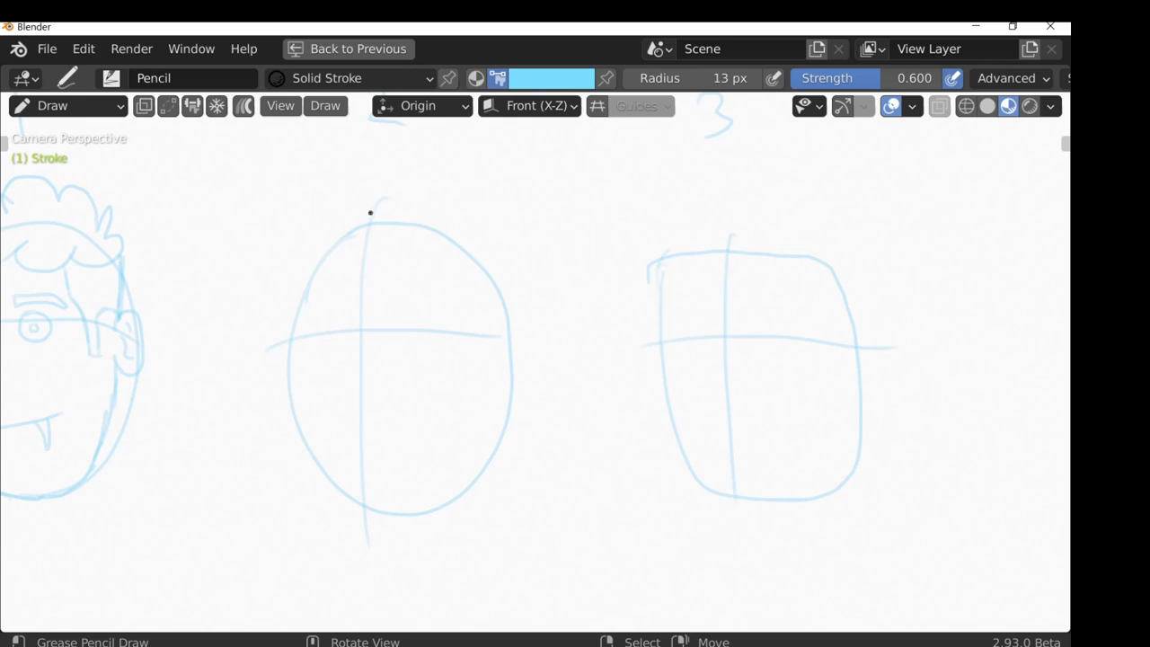
{"action": "mouse_move", "coordinate": [405, 322]}
{"action": "left_mouse_down"}
{"action": "mouse_move", "coordinate": [430, 337]}
{"action": "mouse_move", "coordinate": [407, 319]}
{"action": "left_mouse_up"}
{"action": "mouse_move", "coordinate": [318, 322]}
{"action": "left_mouse_down"}
{"action": "mouse_move", "coordinate": [345, 335]}
{"action": "mouse_move", "coordinate": [320, 318]}
{"action": "mouse_move", "coordinate": [340, 331]}
{"action": "mouse_move", "coordinate": [324, 348]}
{"action": "mouse_move", "coordinate": [336, 316]}
{"action": "mouse_move", "coordinate": [333, 347]}
{"action": "mouse_move", "coordinate": [330, 317]}
{"action": "left_mouse_up"}
{"action": "key", "text": "ctrl+z"}
{"action": "key", "text": "ctrl+z"}
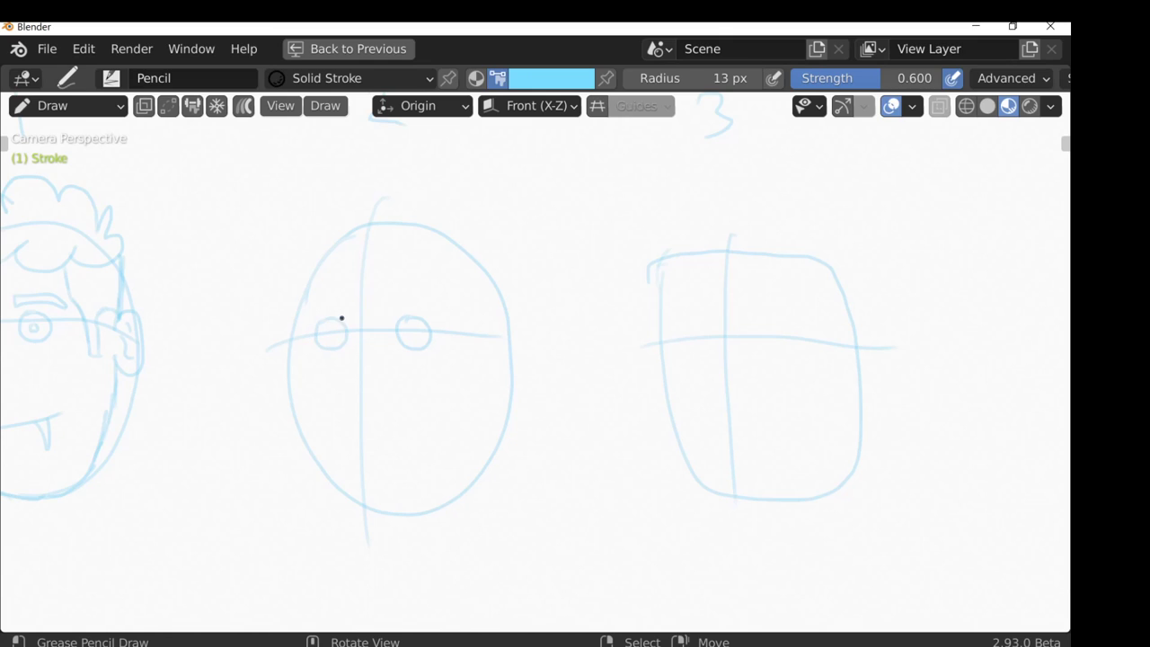
{"action": "left_click_drag", "start_coordinate": [401, 310], "coordinate": [442, 320]}
{"action": "mouse_move", "coordinate": [347, 299]}
{"action": "left_mouse_down"}
{"action": "mouse_move", "coordinate": [342, 315]}
{"action": "mouse_move", "coordinate": [308, 317]}
{"action": "mouse_move", "coordinate": [342, 378]}
{"action": "left_mouse_up"}
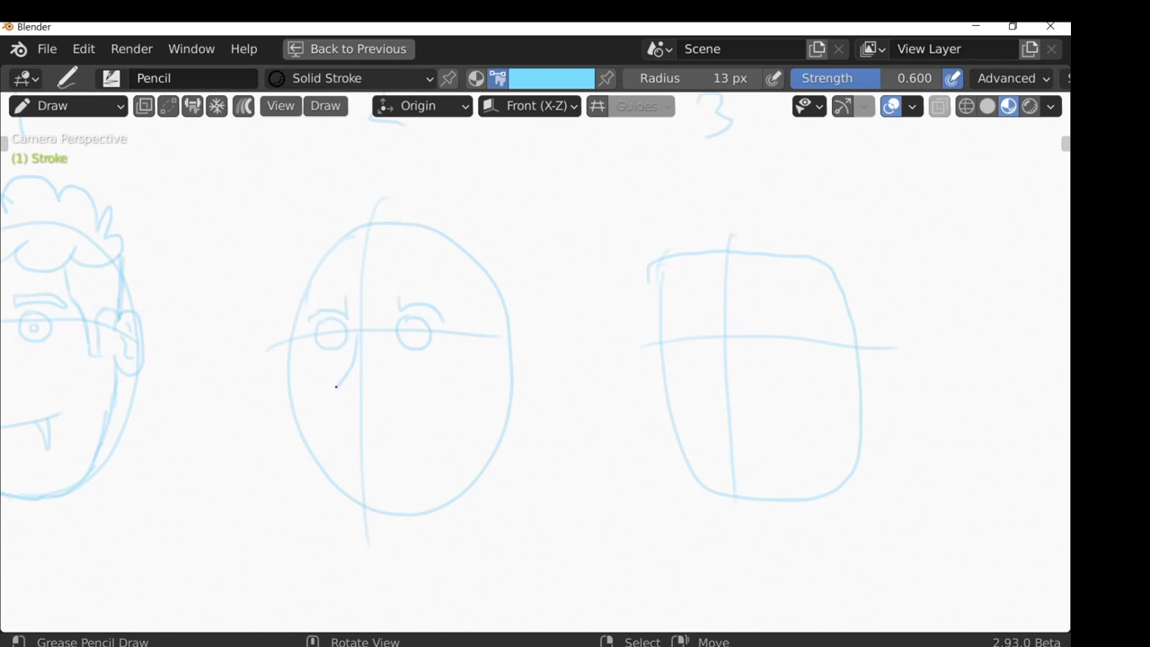
- Sketch a curved mouth with fangs under both ends
{"action": "left_click_drag", "start_coordinate": [323, 437], "coordinate": [445, 430]}
{"action": "key", "text": "ctrl+z"}
{"action": "left_click_drag", "start_coordinate": [325, 440], "coordinate": [444, 426]}
{"action": "left_click_drag", "start_coordinate": [336, 452], "coordinate": [343, 448]}
{"action": "mouse_move", "coordinate": [430, 450]}
{"action": "left_mouse_down"}
{"action": "mouse_move", "coordinate": [436, 439]}
{"action": "mouse_move", "coordinate": [401, 449]}
{"action": "left_mouse_up"}
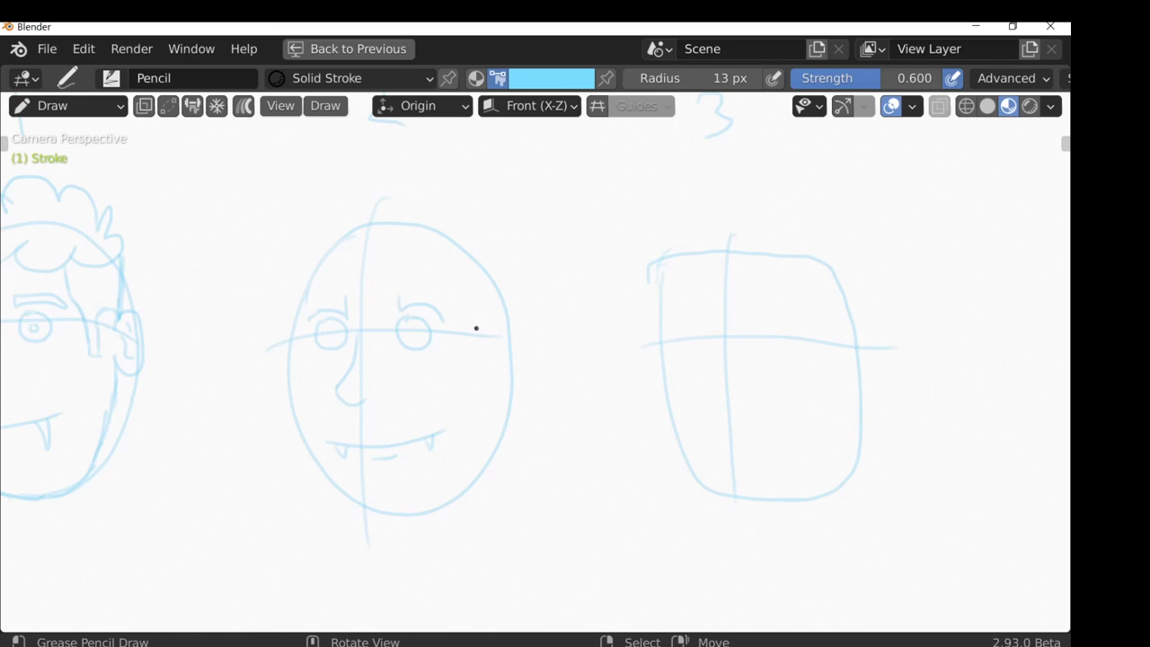
- Sketch a pointed ear with an inner curl on the face's right side
{"action": "mouse_move", "coordinate": [479, 325]}
{"action": "left_mouse_down"}
{"action": "mouse_move", "coordinate": [508, 308]}
{"action": "mouse_move", "coordinate": [513, 343]}
{"action": "mouse_move", "coordinate": [495, 371]}
{"action": "left_mouse_up"}
{"action": "left_click_drag", "start_coordinate": [491, 338], "coordinate": [507, 348]}
{"action": "mouse_move", "coordinate": [485, 322]}
{"action": "left_mouse_down"}
{"action": "mouse_move", "coordinate": [512, 310]}
{"action": "mouse_move", "coordinate": [497, 372]}
{"action": "left_mouse_up"}
- Add a zigzag hairline and hair strands along both sides of the head
{"action": "mouse_move", "coordinate": [357, 270]}
{"action": "left_mouse_down"}
{"action": "mouse_move", "coordinate": [383, 300]}
{"action": "mouse_move", "coordinate": [403, 263]}
{"action": "mouse_move", "coordinate": [428, 250]}
{"action": "mouse_move", "coordinate": [451, 307]}
{"action": "mouse_move", "coordinate": [455, 289]}
{"action": "mouse_move", "coordinate": [491, 317]}
{"action": "left_mouse_up"}
{"action": "mouse_move", "coordinate": [344, 261]}
{"action": "left_mouse_down"}
{"action": "mouse_move", "coordinate": [319, 294]}
{"action": "mouse_move", "coordinate": [338, 279]}
{"action": "mouse_move", "coordinate": [333, 260]}
{"action": "mouse_move", "coordinate": [316, 289]}
{"action": "mouse_move", "coordinate": [290, 364]}
{"action": "mouse_move", "coordinate": [283, 310]}
{"action": "mouse_move", "coordinate": [359, 172]}
{"action": "mouse_move", "coordinate": [370, 190]}
{"action": "mouse_move", "coordinate": [391, 192]}
{"action": "mouse_move", "coordinate": [387, 168]}
{"action": "mouse_move", "coordinate": [421, 214]}
{"action": "mouse_move", "coordinate": [427, 205]}
{"action": "mouse_move", "coordinate": [463, 240]}
{"action": "mouse_move", "coordinate": [429, 199]}
{"action": "mouse_move", "coordinate": [501, 299]}
{"action": "mouse_move", "coordinate": [493, 270]}
{"action": "mouse_move", "coordinate": [422, 190]}
{"action": "mouse_move", "coordinate": [484, 263]}
{"action": "left_mouse_up"}
{"action": "key", "text": "ctrl+z"}
{"action": "mouse_move", "coordinate": [297, 261]}
{"action": "left_mouse_down"}
{"action": "mouse_move", "coordinate": [311, 252]}
{"action": "mouse_move", "coordinate": [286, 306]}
{"action": "left_mouse_up"}
{"action": "left_click_drag", "start_coordinate": [478, 300], "coordinate": [455, 345]}
- Reinforce the face edges, chin and right jaw, and add hair on the right
{"action": "left_click_drag", "start_coordinate": [292, 402], "coordinate": [298, 362]}
{"action": "mouse_move", "coordinate": [295, 424]}
{"action": "left_mouse_down"}
{"action": "mouse_move", "coordinate": [328, 471]}
{"action": "mouse_move", "coordinate": [441, 501]}
{"action": "mouse_move", "coordinate": [354, 503]}
{"action": "mouse_move", "coordinate": [447, 495]}
{"action": "mouse_move", "coordinate": [429, 498]}
{"action": "mouse_move", "coordinate": [470, 481]}
{"action": "mouse_move", "coordinate": [485, 460]}
{"action": "left_mouse_up"}
{"action": "mouse_move", "coordinate": [492, 370]}
{"action": "left_mouse_down"}
{"action": "mouse_move", "coordinate": [481, 457]}
{"action": "mouse_move", "coordinate": [458, 491]}
{"action": "mouse_move", "coordinate": [488, 454]}
{"action": "mouse_move", "coordinate": [491, 364]}
{"action": "left_mouse_up"}
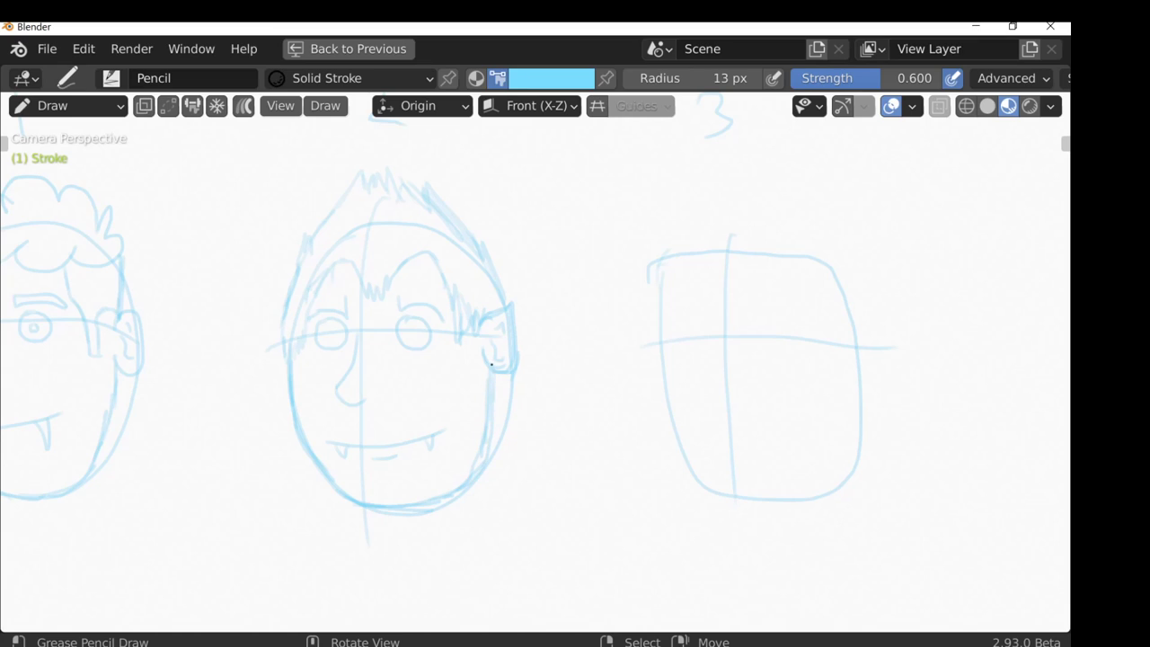
{"action": "left_click_drag", "start_coordinate": [496, 308], "coordinate": [488, 260]}
{"action": "middle_click_drag", "start_coordinate": [474, 401], "coordinate": [305, 406], "text": "shift"}
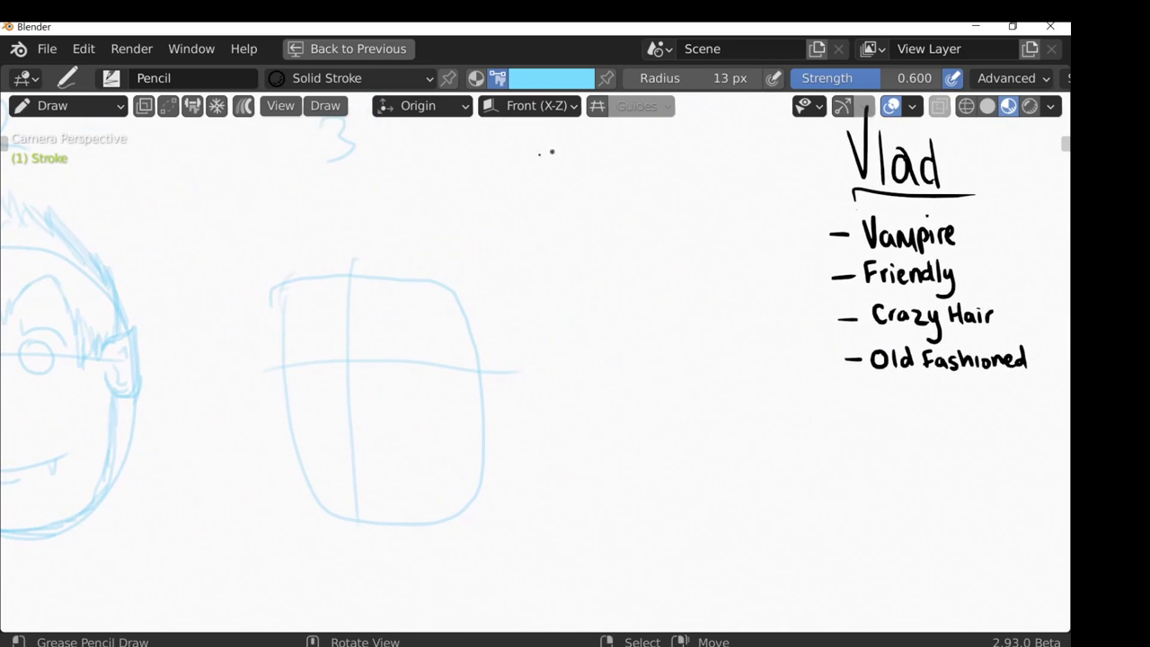
- Sketch eyes, eyebrows, a V-shaped nose and a V-shaped mouth on square head 3
{"action": "mouse_move", "coordinate": [378, 364]}
{"action": "left_mouse_down"}
{"action": "mouse_move", "coordinate": [404, 376]}
{"action": "mouse_move", "coordinate": [385, 355]}
{"action": "mouse_move", "coordinate": [403, 358]}
{"action": "mouse_move", "coordinate": [376, 351]}
{"action": "mouse_move", "coordinate": [323, 375]}
{"action": "mouse_move", "coordinate": [300, 350]}
{"action": "mouse_move", "coordinate": [328, 364]}
{"action": "mouse_move", "coordinate": [325, 351]}
{"action": "mouse_move", "coordinate": [403, 334]}
{"action": "left_mouse_up"}
{"action": "key", "text": "ctrl+z"}
{"action": "key", "text": "ctrl+z"}
{"action": "mouse_move", "coordinate": [331, 336]}
{"action": "left_mouse_down"}
{"action": "mouse_move", "coordinate": [298, 343]}
{"action": "mouse_move", "coordinate": [330, 328]}
{"action": "mouse_move", "coordinate": [318, 363]}
{"action": "left_mouse_up"}
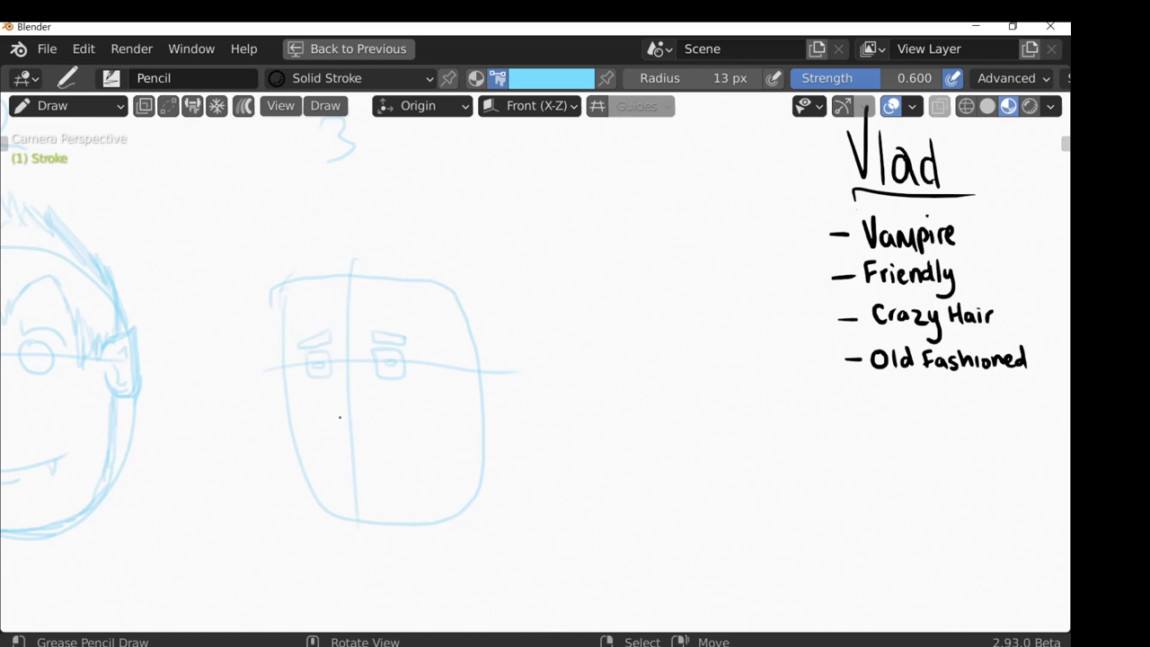
{"action": "left_click_drag", "start_coordinate": [340, 411], "coordinate": [361, 411]}
{"action": "mouse_move", "coordinate": [315, 456]}
{"action": "left_mouse_down"}
{"action": "mouse_move", "coordinate": [360, 489]}
{"action": "mouse_move", "coordinate": [407, 447]}
{"action": "mouse_move", "coordinate": [325, 484]}
{"action": "left_mouse_up"}
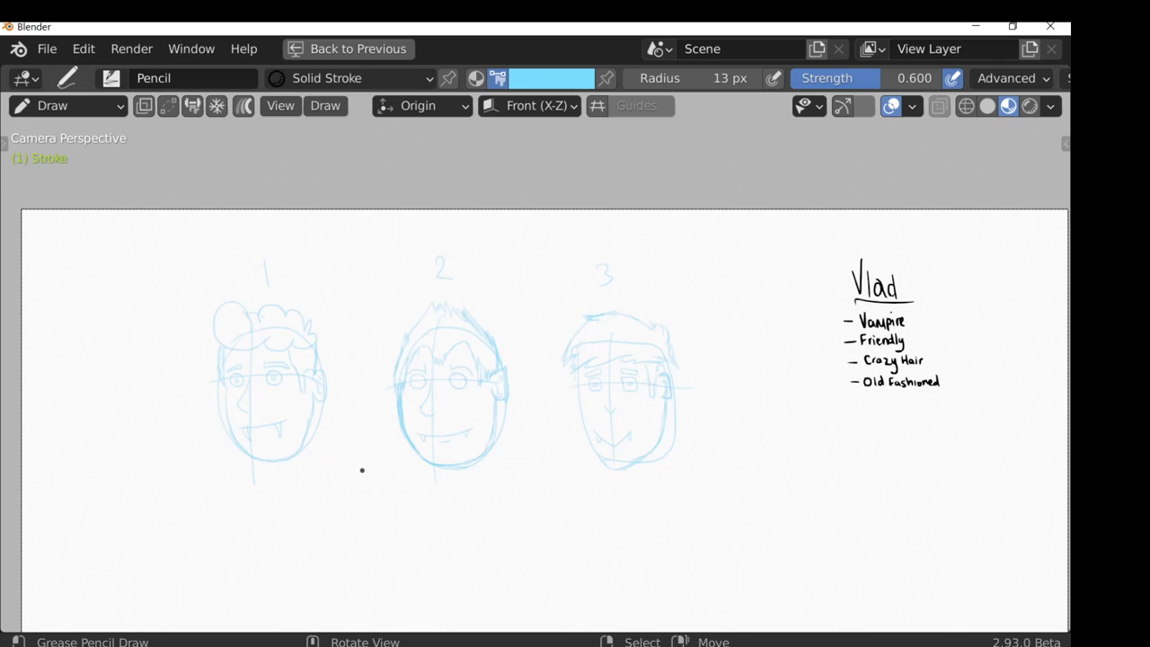
- Drop the construction layer opacity to 0.63 and make Lines the active layer
{"action": "key", "text": "ctrl"}
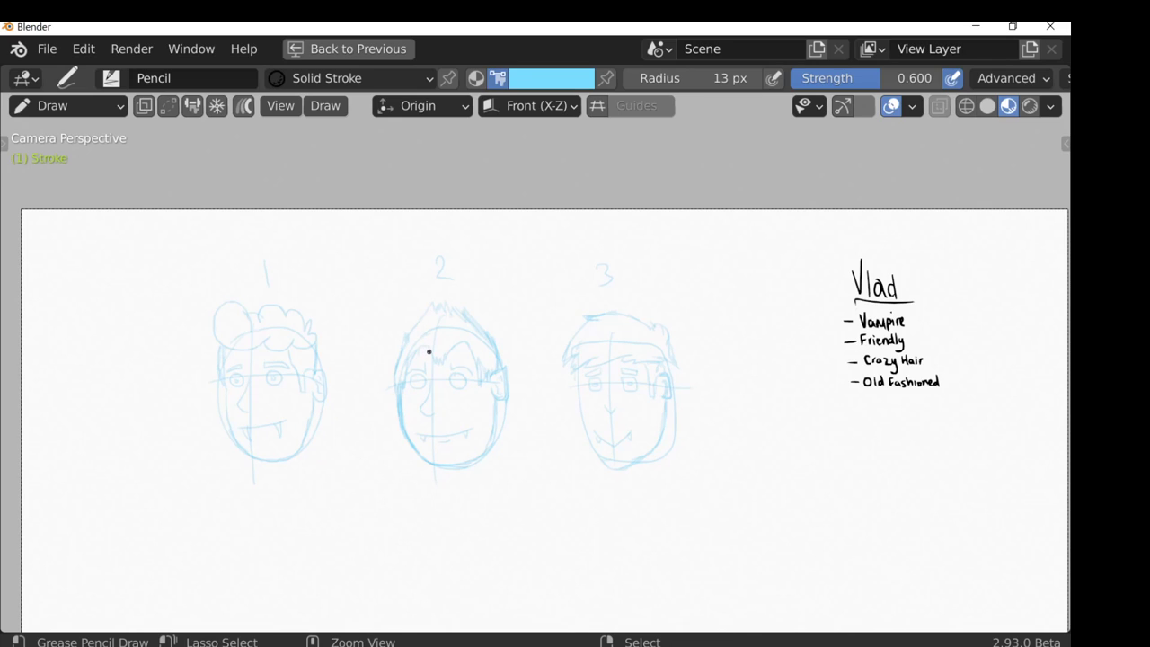
{"action": "key", "text": "ctrl+space"}
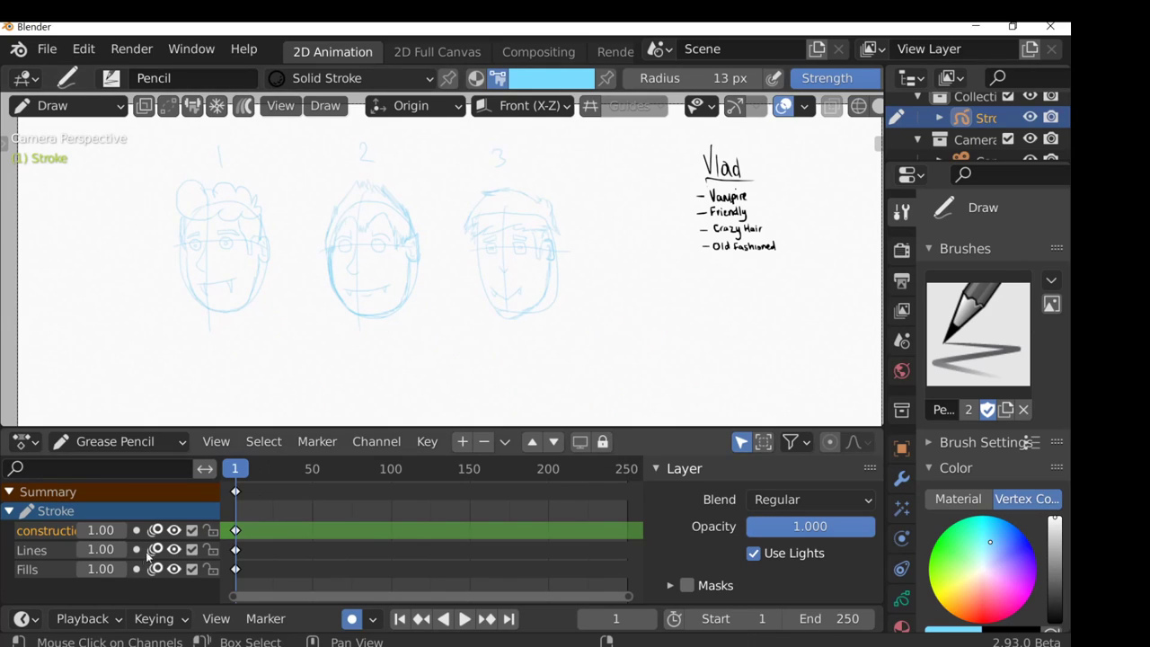
{"action": "left_click_drag", "start_coordinate": [850, 527], "coordinate": [799, 529]}
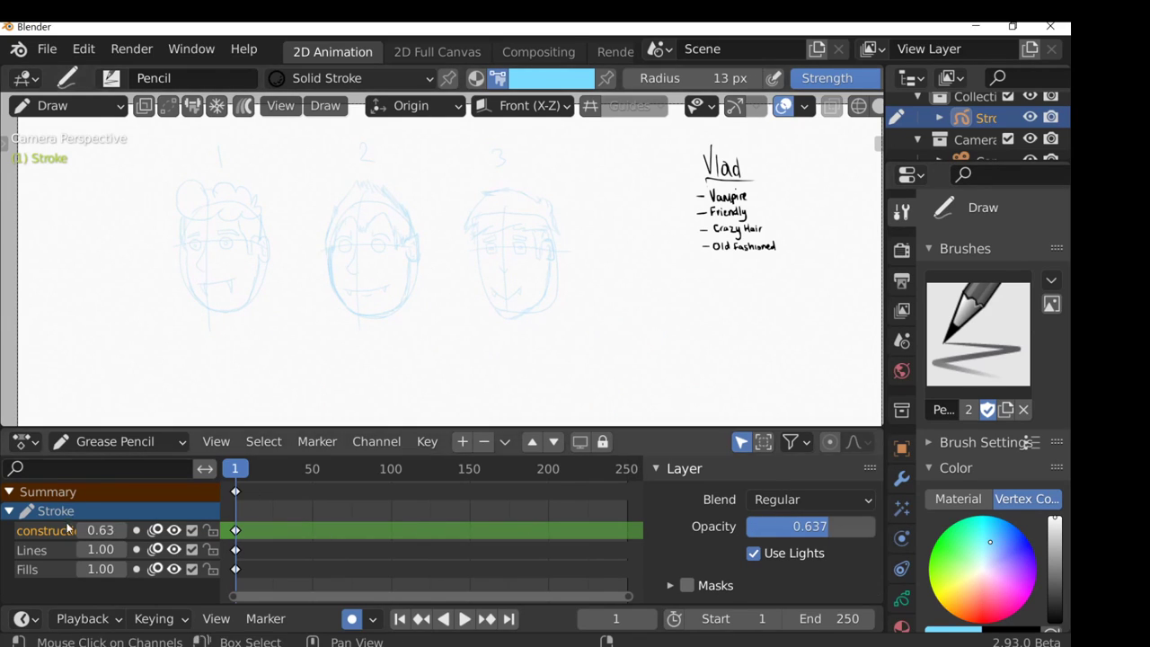
{"action": "left_click", "coordinate": [33, 549]}
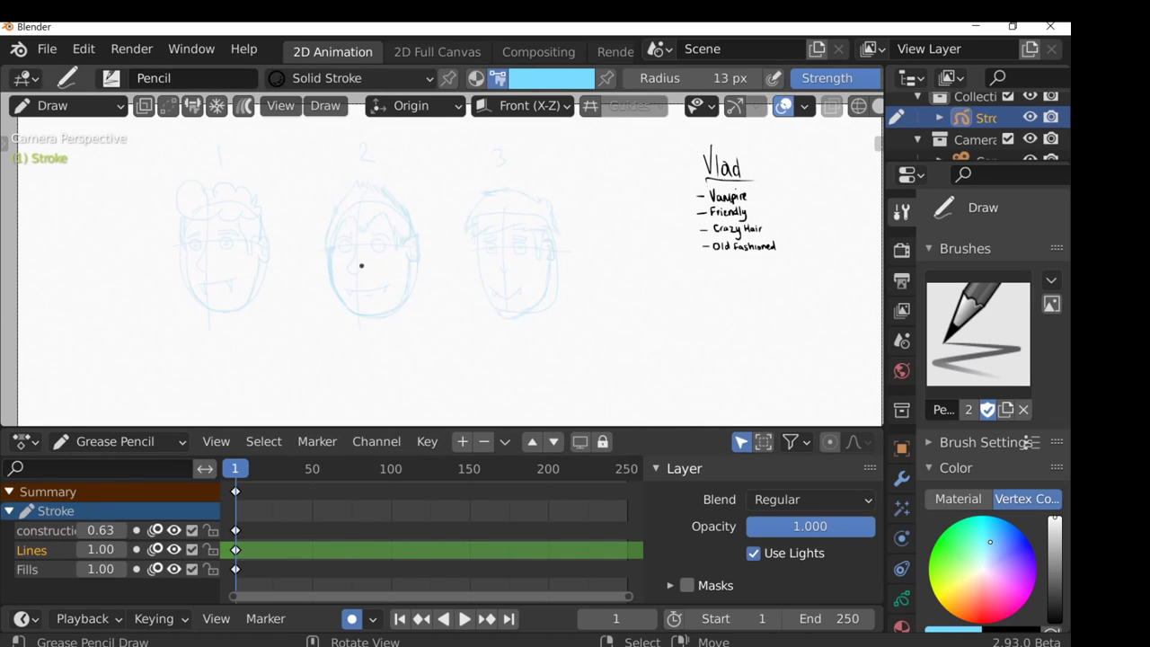
{"action": "key", "text": "ctrl+space"}
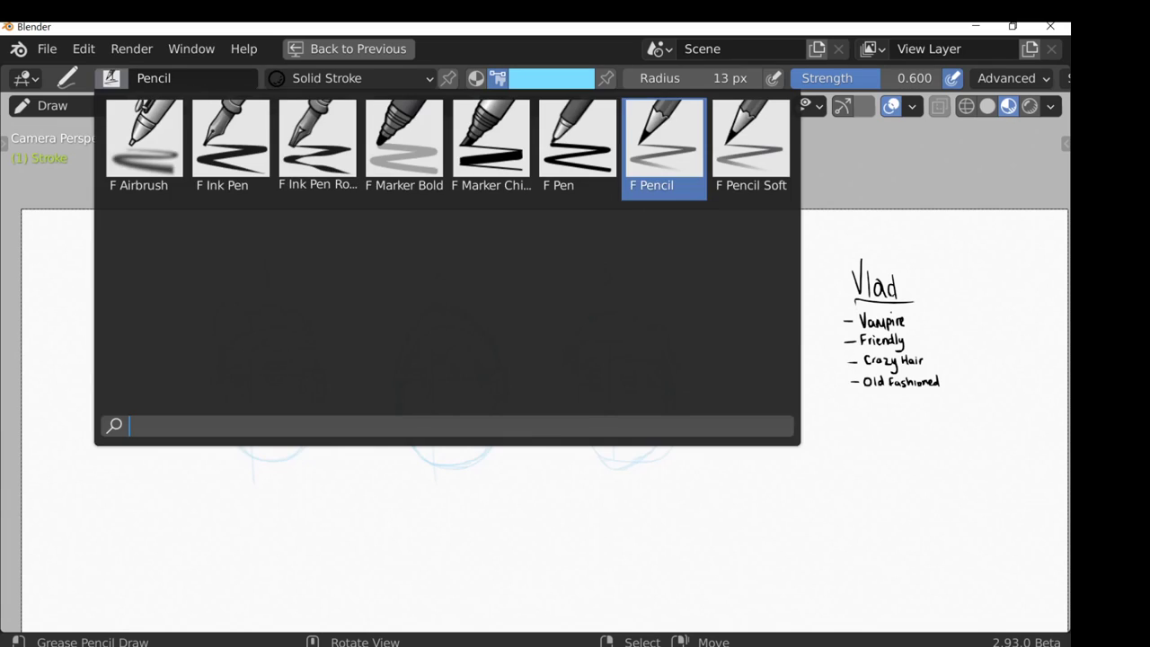
- Switch to the Pen brush and ink the right eye circle of head 1
{"action": "left_click", "coordinate": [113, 79]}
{"action": "left_click", "coordinate": [566, 173]}
{"action": "scroll", "coordinate": [454, 369], "scroll_direction": "up", "scroll_amount": 3}
{"action": "middle_click_drag", "start_coordinate": [454, 369], "coordinate": [510, 374], "text": "shift"}
{"action": "scroll", "coordinate": [510, 374], "scroll_direction": "up", "scroll_amount": 6}
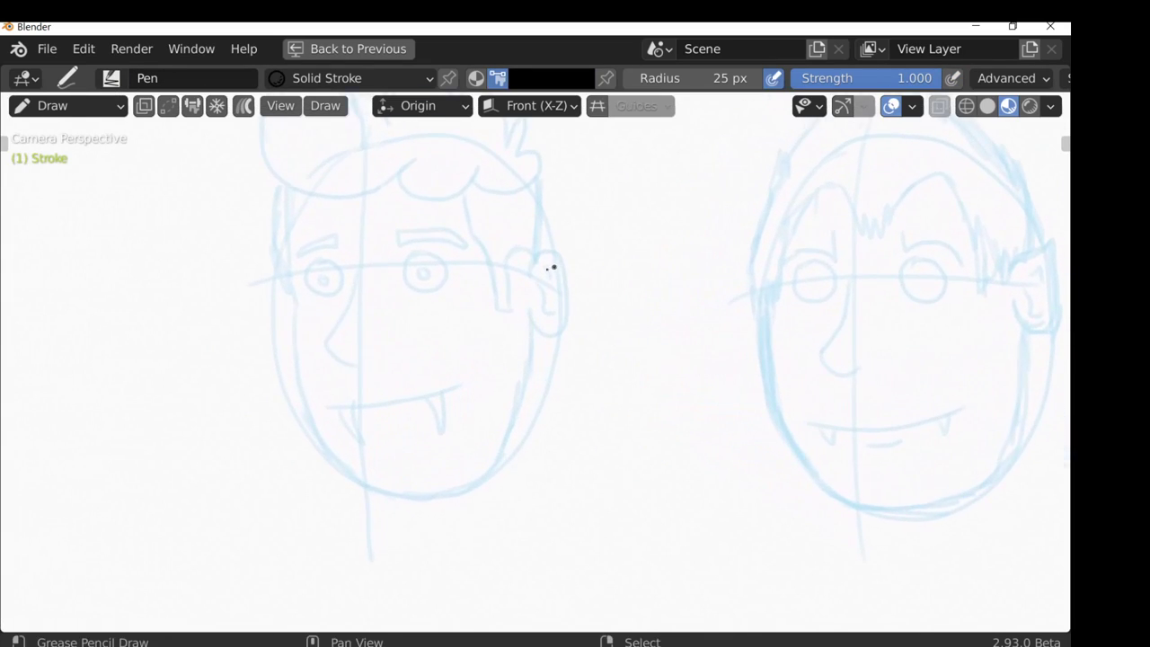
{"action": "scroll", "coordinate": [540, 338], "scroll_direction": "down", "scroll_amount": 4, "text": "shift"}
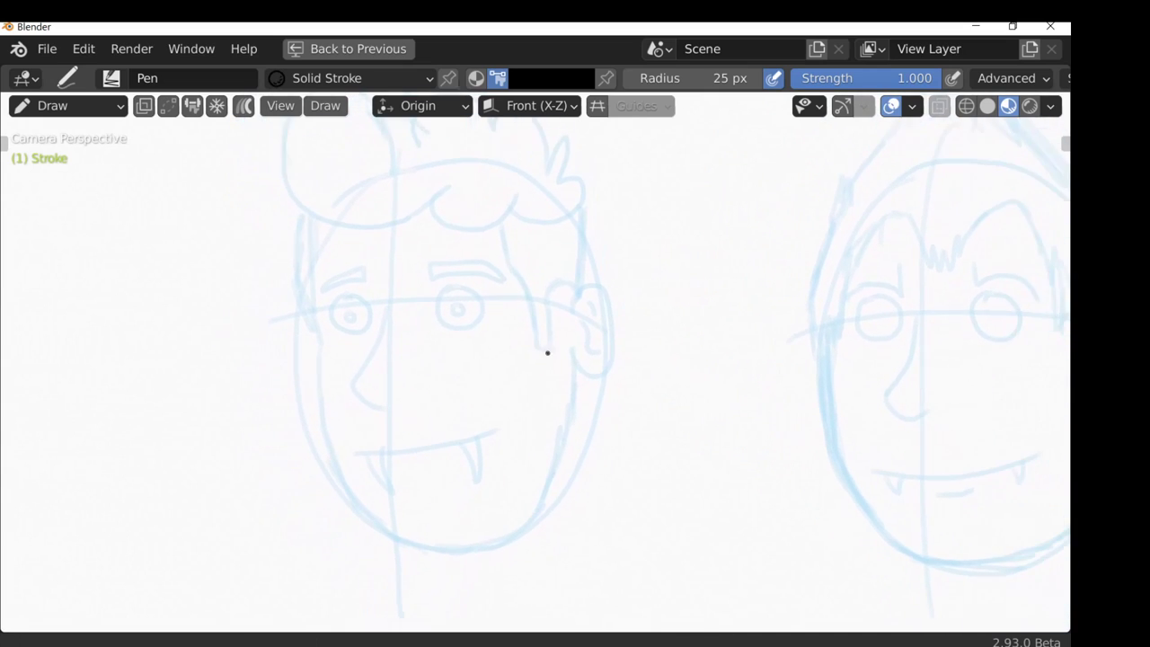
{"action": "scroll", "coordinate": [557, 327], "scroll_direction": "left", "scroll_amount": 1, "text": "ctrl"}
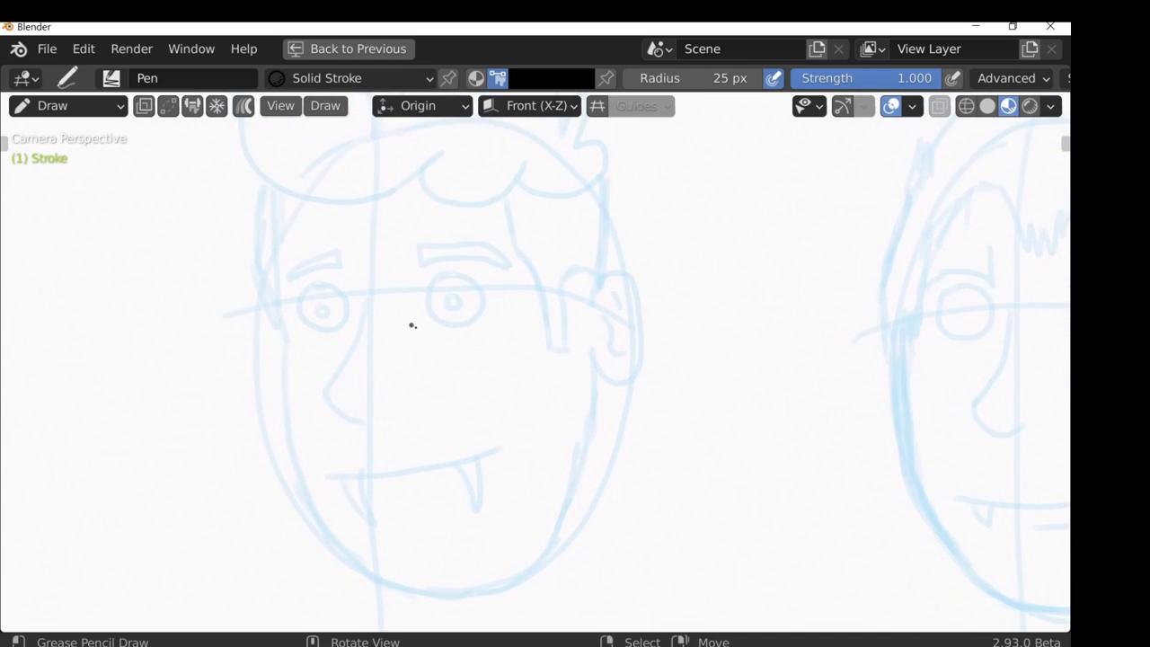
{"action": "mouse_move", "coordinate": [438, 277]}
{"action": "left_mouse_down"}
{"action": "mouse_move", "coordinate": [429, 307]}
{"action": "mouse_move", "coordinate": [454, 324]}
{"action": "mouse_move", "coordinate": [480, 301]}
{"action": "mouse_move", "coordinate": [444, 274]}
{"action": "left_mouse_up"}
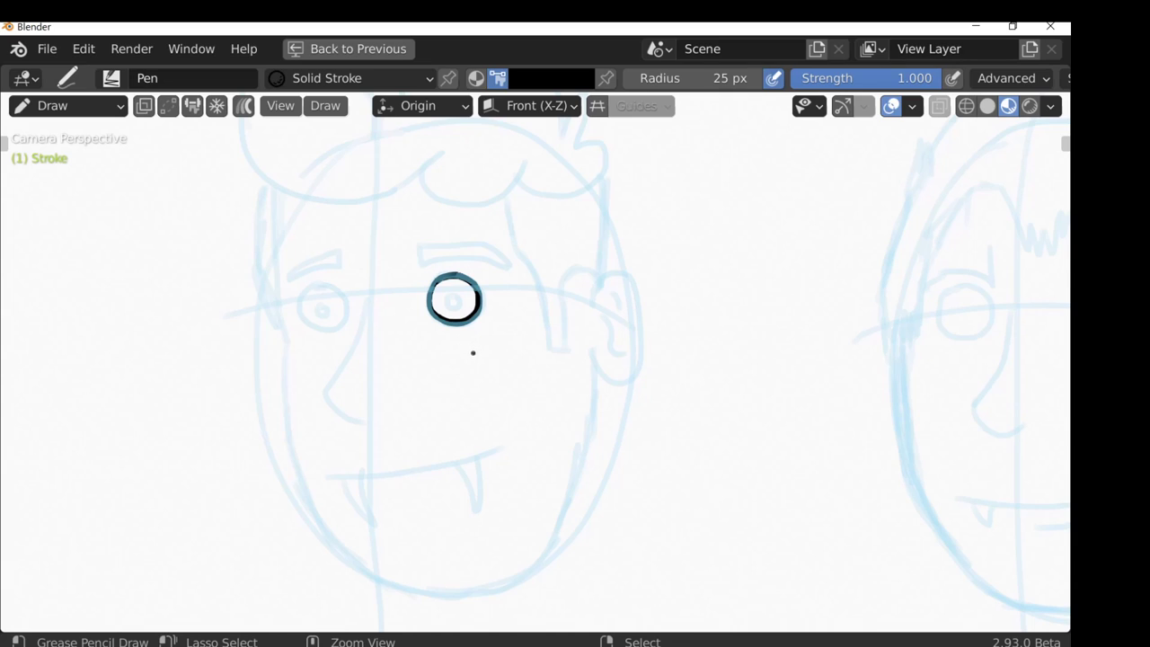
- Move the Lines layer above the construction layer
{"action": "key", "text": "ctrl+space"}
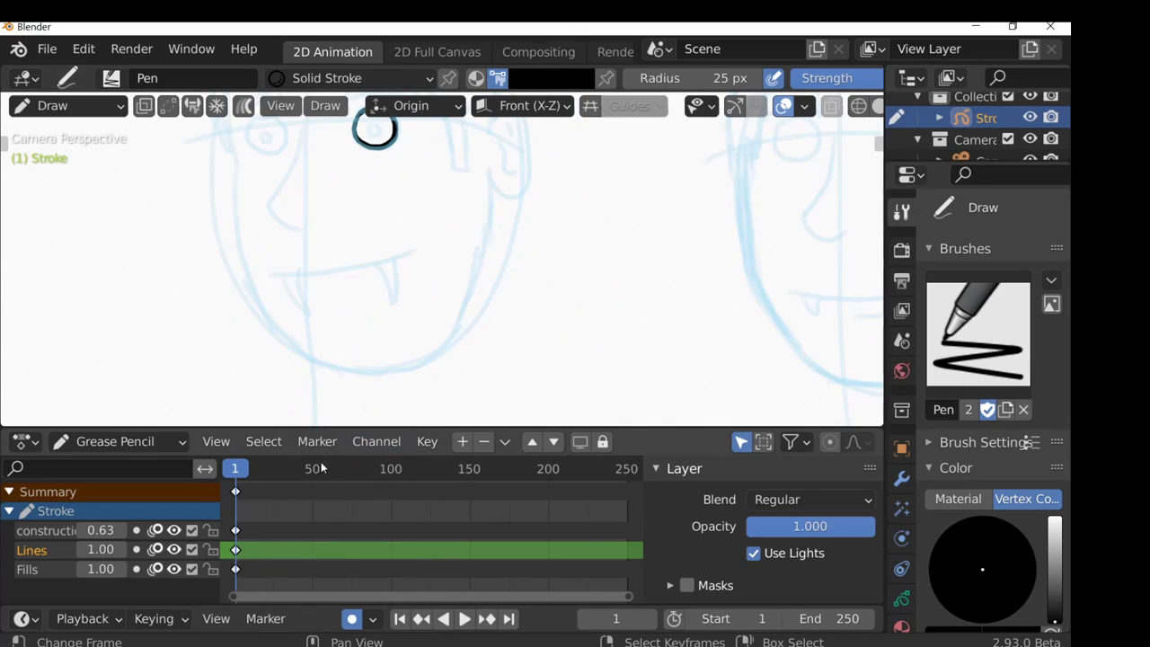
{"action": "left_click", "coordinate": [534, 442]}
{"action": "key", "text": "ctrl+space"}
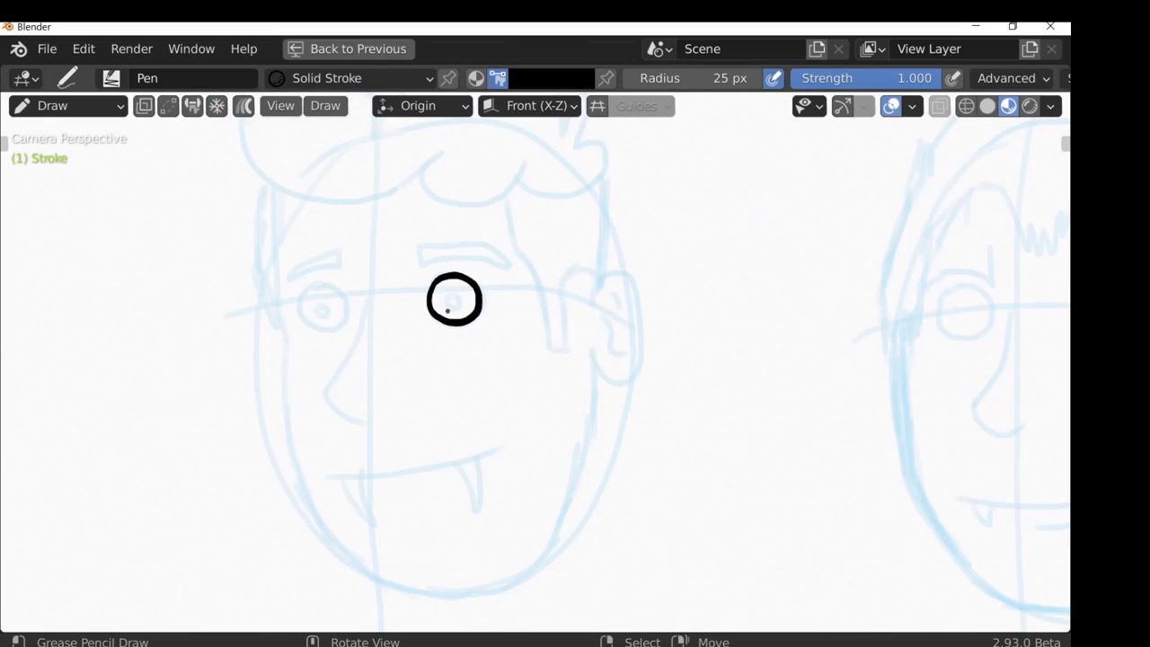
- Ink the left eye, pupils in both eyes, and thick left and right eyebrows
{"action": "mouse_move", "coordinate": [319, 284]}
{"action": "left_mouse_down"}
{"action": "mouse_move", "coordinate": [302, 314]}
{"action": "mouse_move", "coordinate": [346, 301]}
{"action": "mouse_move", "coordinate": [309, 291]}
{"action": "mouse_move", "coordinate": [304, 320]}
{"action": "mouse_move", "coordinate": [337, 330]}
{"action": "mouse_move", "coordinate": [350, 298]}
{"action": "mouse_move", "coordinate": [311, 286]}
{"action": "mouse_move", "coordinate": [316, 314]}
{"action": "mouse_move", "coordinate": [328, 310]}
{"action": "left_mouse_up"}
{"action": "key", "text": "ctrl+z"}
{"action": "left_click_drag", "start_coordinate": [449, 297], "coordinate": [451, 302]}
{"action": "mouse_move", "coordinate": [421, 246]}
{"action": "left_mouse_down"}
{"action": "mouse_move", "coordinate": [435, 261]}
{"action": "mouse_move", "coordinate": [502, 265]}
{"action": "left_mouse_up"}
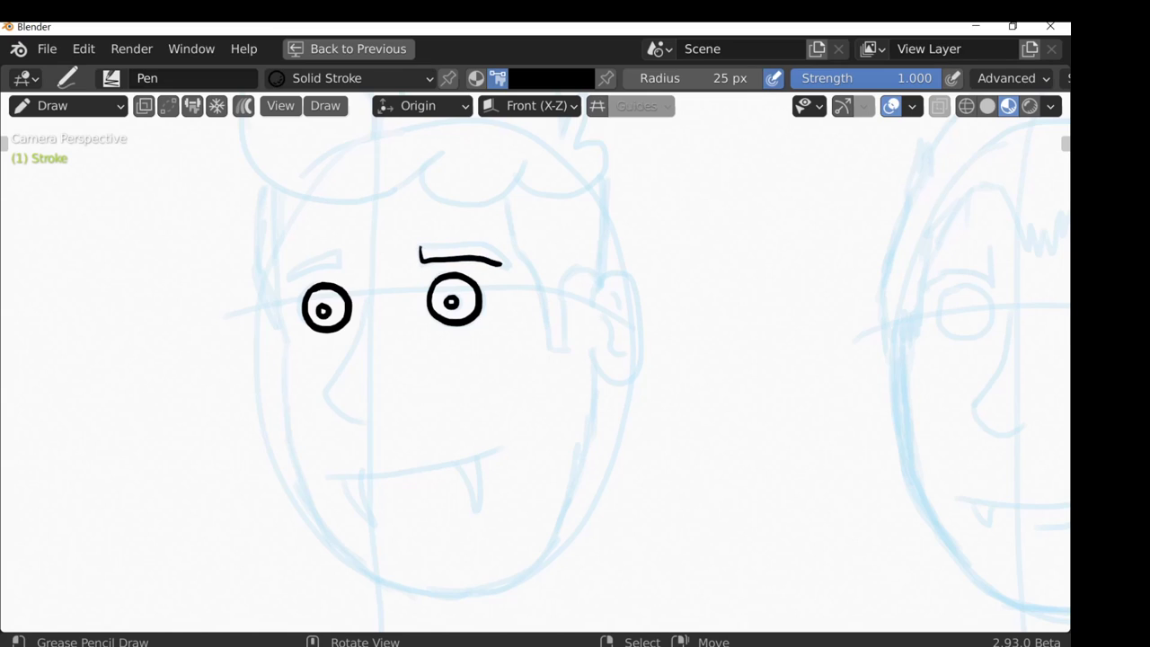
{"action": "left_click_drag", "start_coordinate": [420, 245], "coordinate": [514, 269]}
{"action": "mouse_move", "coordinate": [345, 249]}
{"action": "left_mouse_down"}
{"action": "mouse_move", "coordinate": [345, 269]}
{"action": "mouse_move", "coordinate": [297, 274]}
{"action": "mouse_move", "coordinate": [289, 287]}
{"action": "left_mouse_up"}
{"action": "left_click_drag", "start_coordinate": [345, 248], "coordinate": [291, 280]}
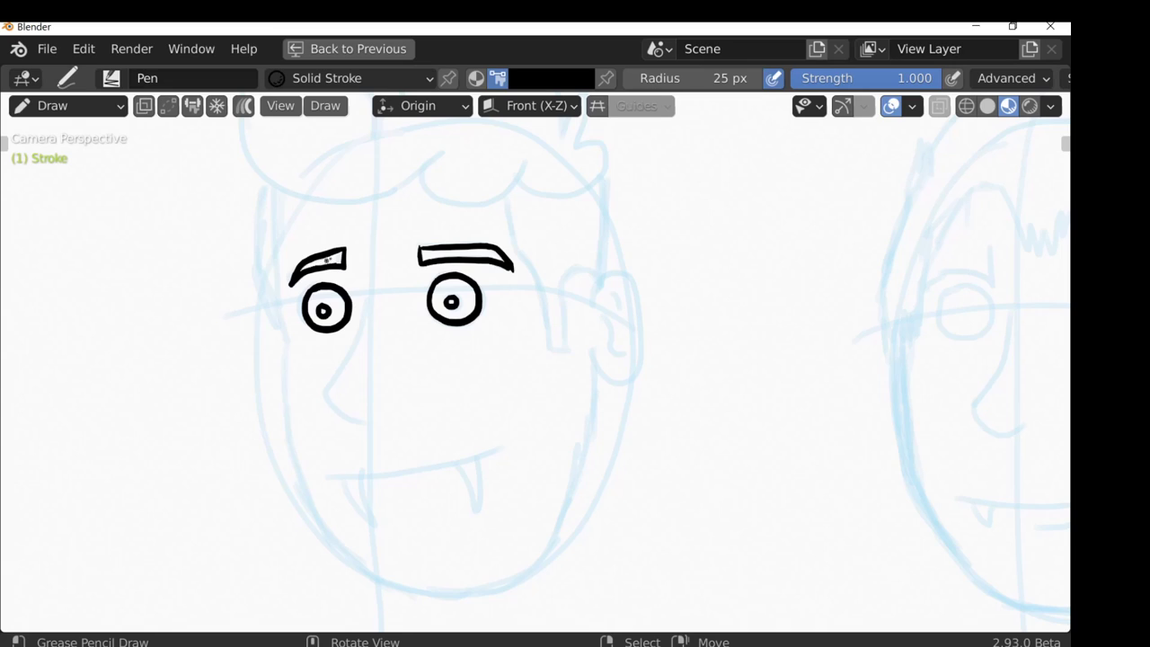
- Ink the nose line down from the eye with a hook at the bottom
{"action": "middle_click_drag", "start_coordinate": [374, 295], "coordinate": [388, 260], "text": "shift"}
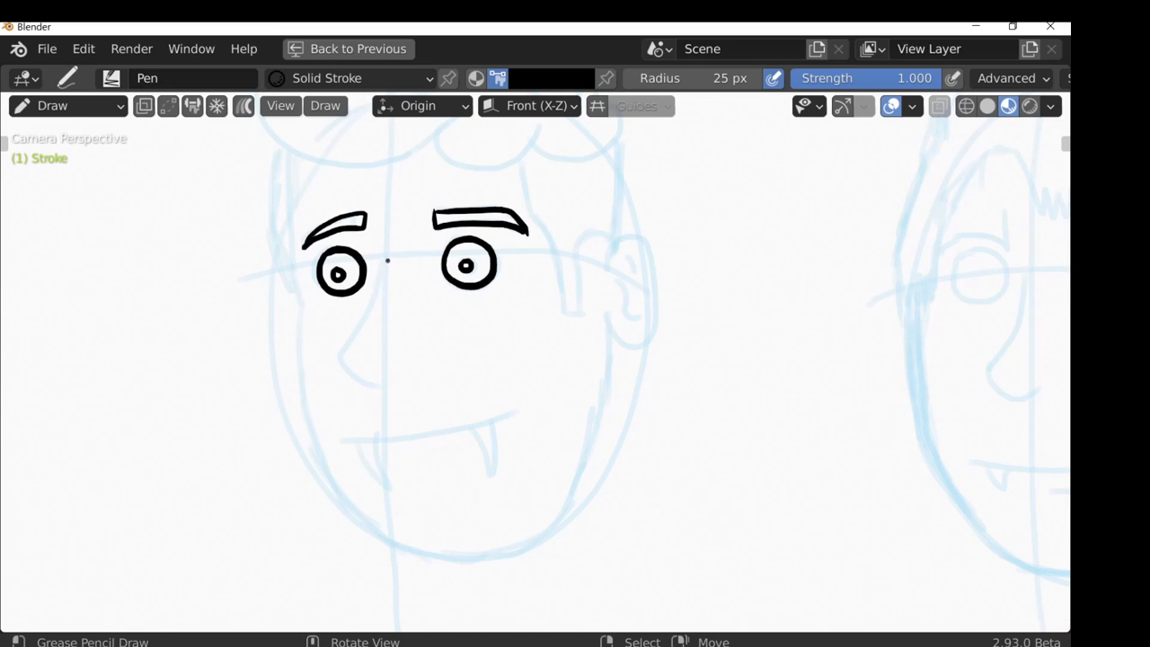
{"action": "left_click_drag", "start_coordinate": [386, 257], "coordinate": [364, 333]}
{"action": "key", "text": "ctrl+z"}
{"action": "mouse_move", "coordinate": [386, 256]}
{"action": "left_mouse_down"}
{"action": "mouse_move", "coordinate": [342, 356]}
{"action": "mouse_move", "coordinate": [393, 388]}
{"action": "left_mouse_up"}
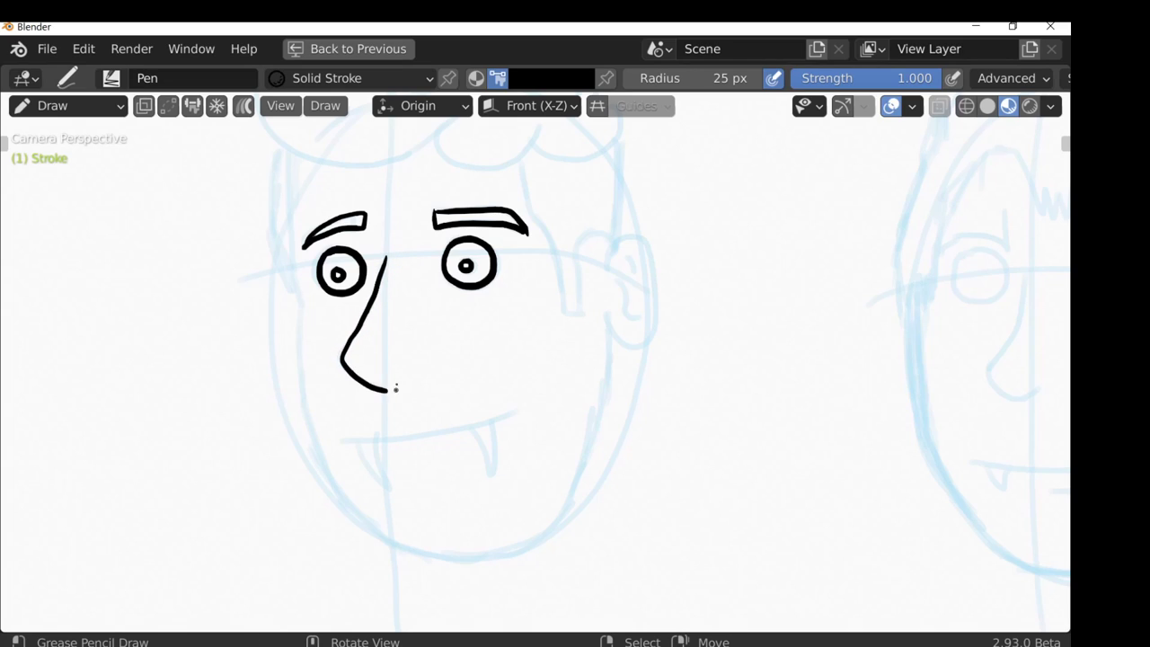
{"action": "key", "text": "ctrl+z"}
{"action": "mouse_move", "coordinate": [386, 254]}
{"action": "left_mouse_down"}
{"action": "mouse_move", "coordinate": [343, 352]}
{"action": "mouse_move", "coordinate": [389, 378]}
{"action": "left_mouse_up"}
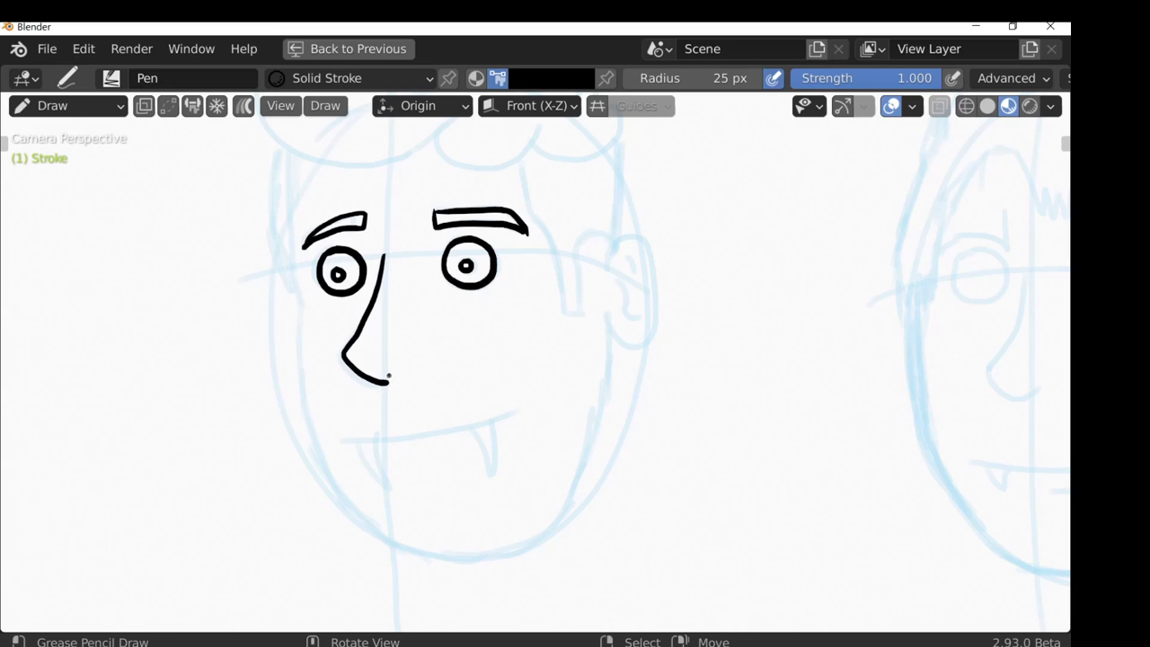
- Ink the mouth line with fangs under both ends
{"action": "mouse_move", "coordinate": [341, 438]}
{"action": "left_mouse_down"}
{"action": "mouse_move", "coordinate": [506, 415]}
{"action": "mouse_move", "coordinate": [441, 438]}
{"action": "mouse_move", "coordinate": [505, 420]}
{"action": "left_mouse_up"}
{"action": "key", "text": "ctrl+z"}
{"action": "mouse_move", "coordinate": [350, 444]}
{"action": "left_mouse_down"}
{"action": "mouse_move", "coordinate": [381, 485]}
{"action": "mouse_move", "coordinate": [375, 449]}
{"action": "left_mouse_up"}
{"action": "mouse_move", "coordinate": [473, 435]}
{"action": "left_mouse_down"}
{"action": "mouse_move", "coordinate": [484, 467]}
{"action": "mouse_move", "coordinate": [495, 429]}
{"action": "left_mouse_up"}
{"action": "middle_click_drag", "start_coordinate": [498, 429], "coordinate": [426, 470], "text": "shift"}
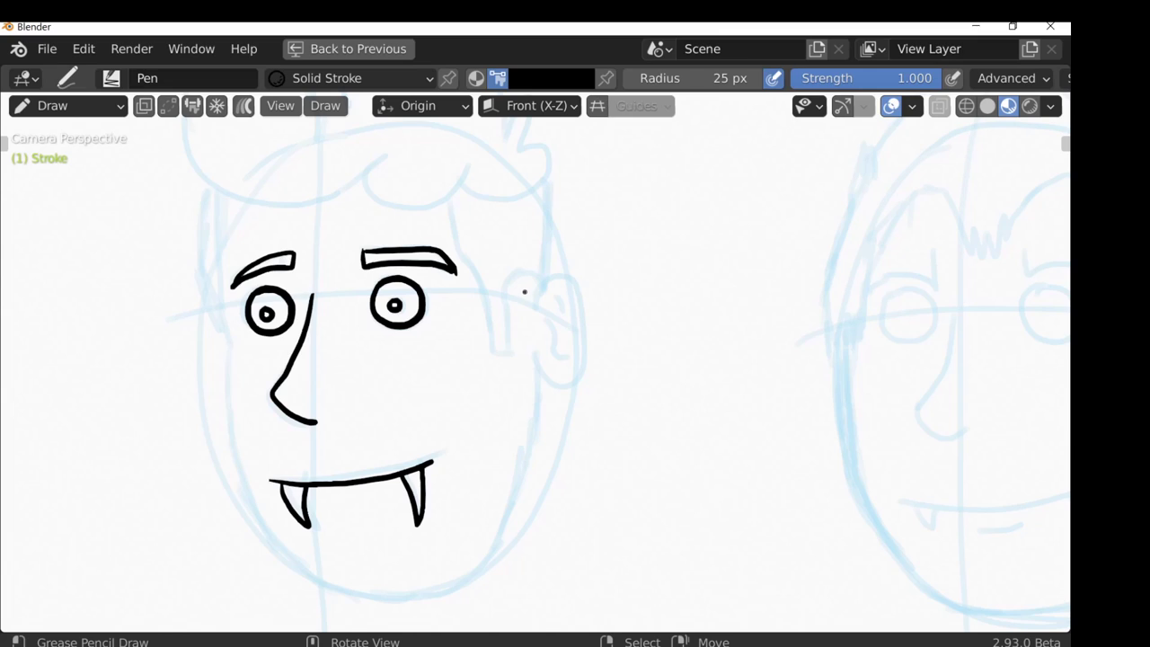
- Ink the ear with its inner curve on the face's right side
{"action": "mouse_move", "coordinate": [523, 292]}
{"action": "left_mouse_down"}
{"action": "mouse_move", "coordinate": [561, 285]}
{"action": "mouse_move", "coordinate": [567, 345]}
{"action": "mouse_move", "coordinate": [555, 370]}
{"action": "mouse_move", "coordinate": [523, 358]}
{"action": "left_mouse_up"}
{"action": "left_click_drag", "start_coordinate": [538, 316], "coordinate": [546, 348]}
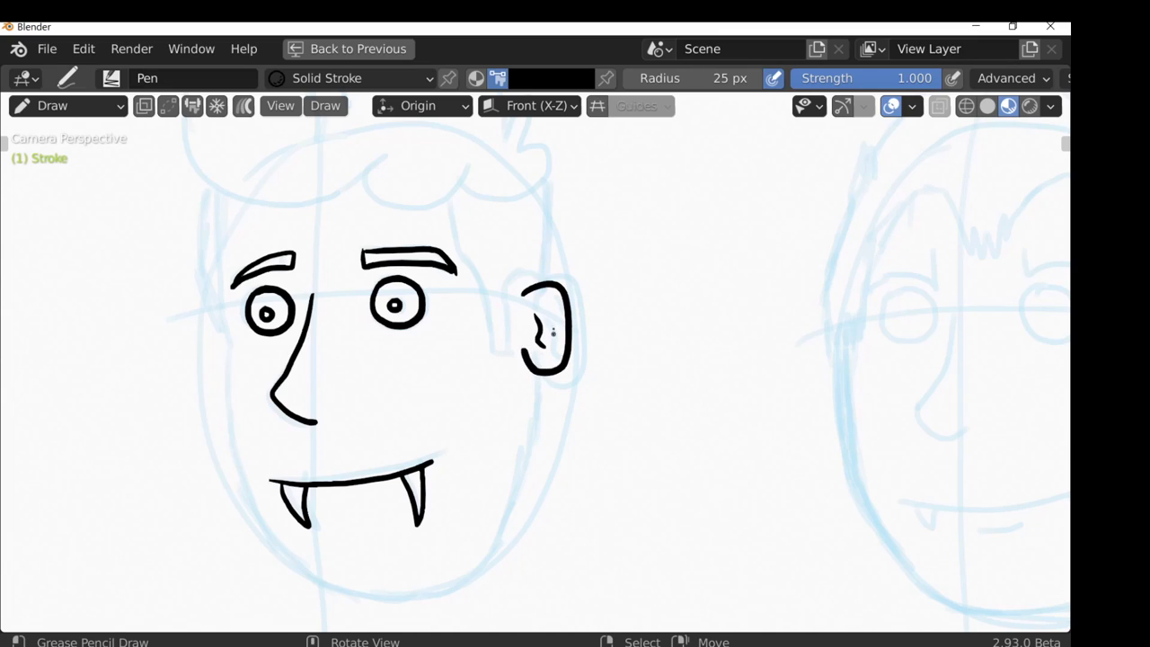
{"action": "left_click_drag", "start_coordinate": [544, 301], "coordinate": [551, 325]}
- Ink the large hair loop over the head with curly strokes and a small curl
{"action": "middle_click_drag", "start_coordinate": [264, 251], "coordinate": [318, 316], "text": "shift"}
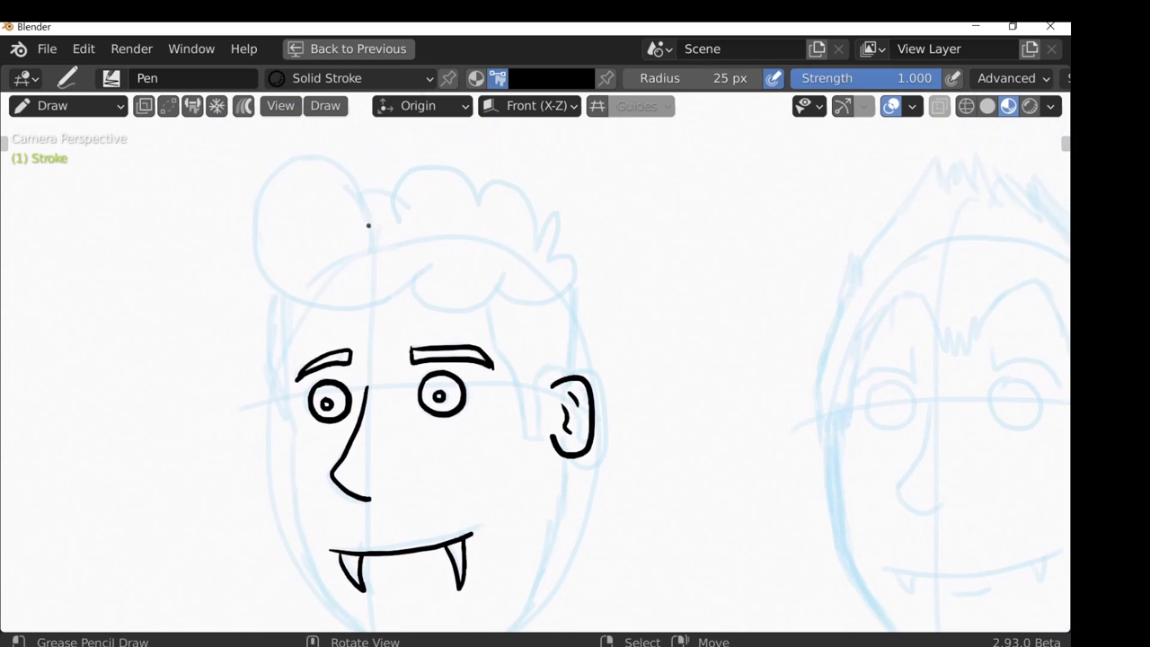
{"action": "mouse_move", "coordinate": [373, 246]}
{"action": "left_mouse_down"}
{"action": "mouse_move", "coordinate": [333, 150]}
{"action": "mouse_move", "coordinate": [224, 167]}
{"action": "mouse_move", "coordinate": [232, 302]}
{"action": "mouse_move", "coordinate": [367, 320]}
{"action": "mouse_move", "coordinate": [462, 249]}
{"action": "left_mouse_up"}
{"action": "mouse_move", "coordinate": [416, 294]}
{"action": "left_mouse_down"}
{"action": "mouse_move", "coordinate": [447, 314]}
{"action": "mouse_move", "coordinate": [509, 275]}
{"action": "mouse_move", "coordinate": [545, 295]}
{"action": "mouse_move", "coordinate": [576, 284]}
{"action": "mouse_move", "coordinate": [592, 260]}
{"action": "mouse_move", "coordinate": [584, 237]}
{"action": "mouse_move", "coordinate": [556, 236]}
{"action": "mouse_move", "coordinate": [530, 256]}
{"action": "mouse_move", "coordinate": [551, 248]}
{"action": "mouse_move", "coordinate": [554, 209]}
{"action": "mouse_move", "coordinate": [536, 243]}
{"action": "mouse_move", "coordinate": [525, 194]}
{"action": "mouse_move", "coordinate": [491, 176]}
{"action": "mouse_move", "coordinate": [470, 209]}
{"action": "mouse_move", "coordinate": [477, 190]}
{"action": "mouse_move", "coordinate": [439, 163]}
{"action": "mouse_move", "coordinate": [403, 180]}
{"action": "mouse_move", "coordinate": [401, 237]}
{"action": "left_mouse_up"}
{"action": "left_click_drag", "start_coordinate": [367, 200], "coordinate": [404, 208]}
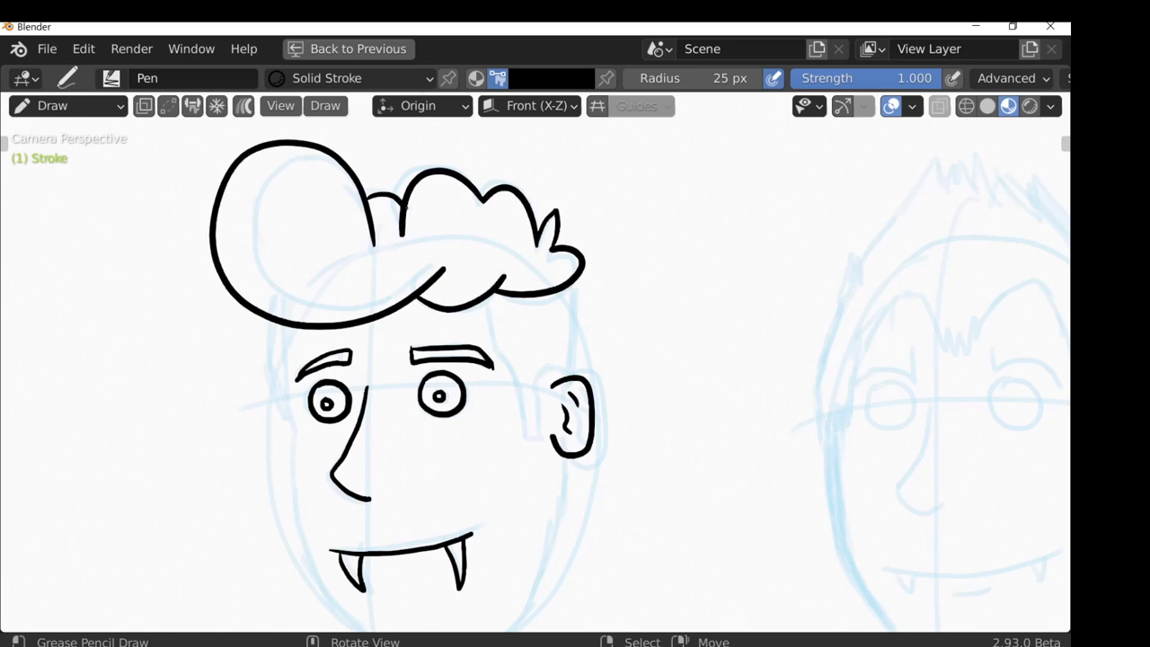
- Ink the left side of the face and a sideburn down beside the ear
{"action": "middle_click_drag", "start_coordinate": [427, 262], "coordinate": [432, 177], "text": "shift"}
{"action": "mouse_move", "coordinate": [285, 238]}
{"action": "left_mouse_down"}
{"action": "mouse_move", "coordinate": [303, 440]}
{"action": "mouse_move", "coordinate": [336, 515]}
{"action": "mouse_move", "coordinate": [364, 548]}
{"action": "mouse_move", "coordinate": [351, 530]}
{"action": "mouse_move", "coordinate": [465, 554]}
{"action": "left_mouse_up"}
{"action": "mouse_move", "coordinate": [492, 215]}
{"action": "left_mouse_down"}
{"action": "mouse_move", "coordinate": [530, 330]}
{"action": "mouse_move", "coordinate": [532, 294]}
{"action": "mouse_move", "coordinate": [560, 286]}
{"action": "mouse_move", "coordinate": [564, 212]}
{"action": "left_mouse_up"}
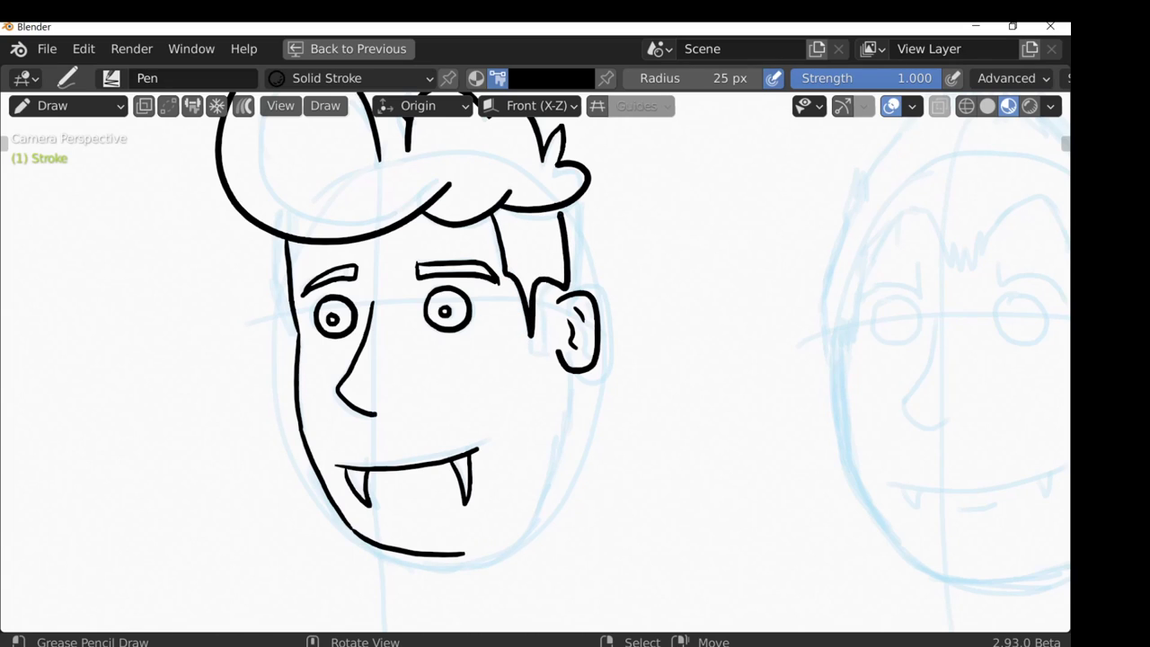
{"action": "key", "text": "ctrl+z"}
{"action": "left_click_drag", "start_coordinate": [493, 216], "coordinate": [530, 331]}
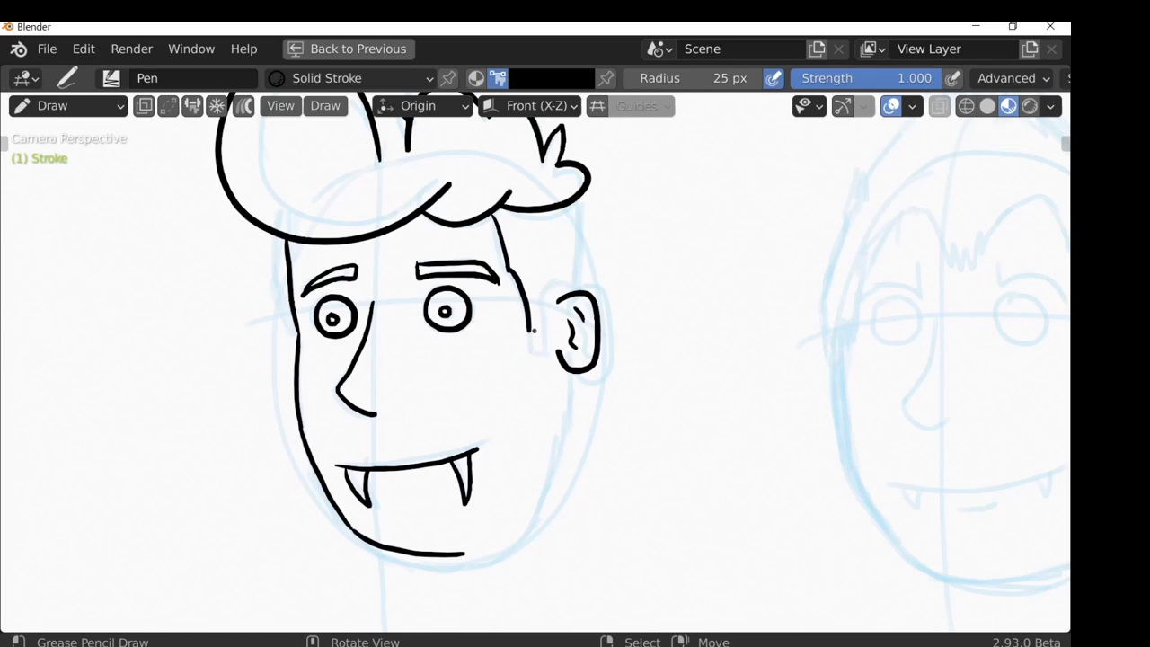
{"action": "key", "text": "ctrl+z"}
{"action": "mouse_move", "coordinate": [509, 272]}
{"action": "left_mouse_down"}
{"action": "mouse_move", "coordinate": [531, 340]}
{"action": "mouse_move", "coordinate": [547, 334]}
{"action": "mouse_move", "coordinate": [541, 292]}
{"action": "mouse_move", "coordinate": [568, 286]}
{"action": "left_mouse_up"}
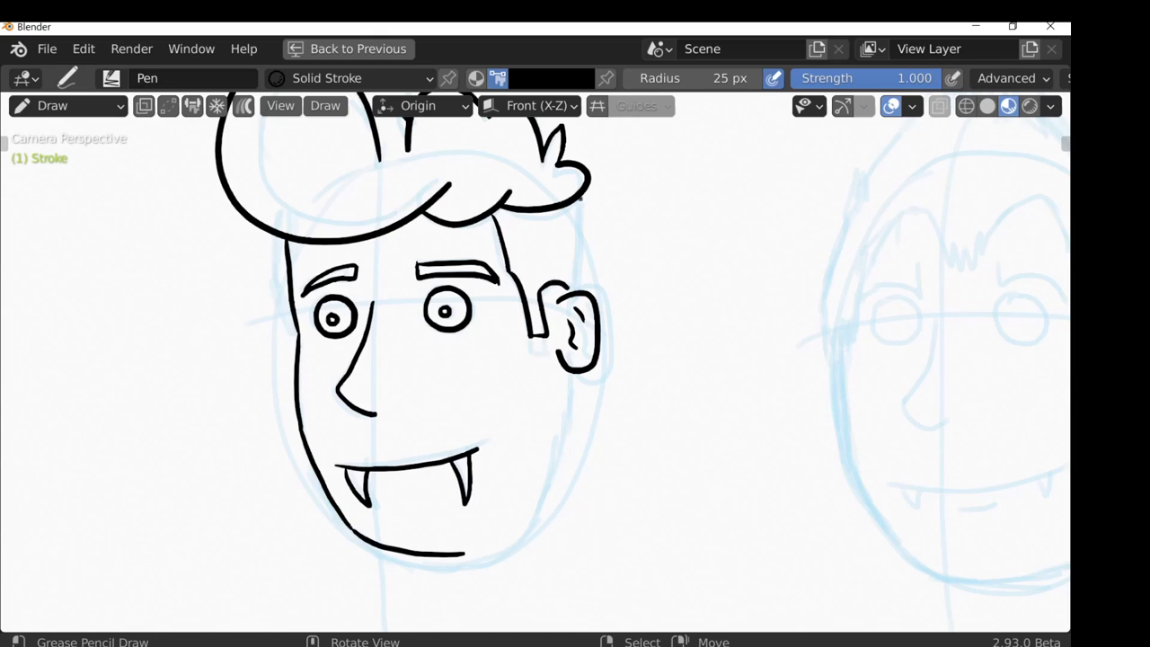
- Ink the back of the head, the chin's right side and the jaw below the ear
{"action": "left_click_drag", "start_coordinate": [579, 196], "coordinate": [580, 290]}
{"action": "left_click_drag", "start_coordinate": [463, 554], "coordinate": [539, 495]}
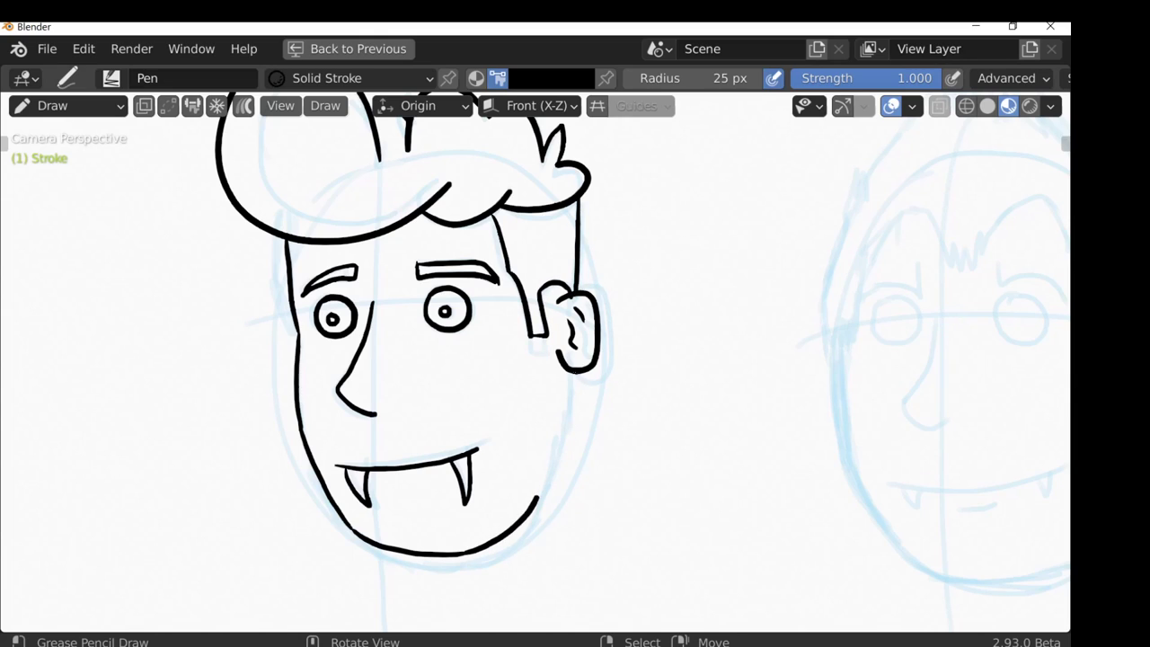
{"action": "left_click_drag", "start_coordinate": [561, 363], "coordinate": [539, 494]}
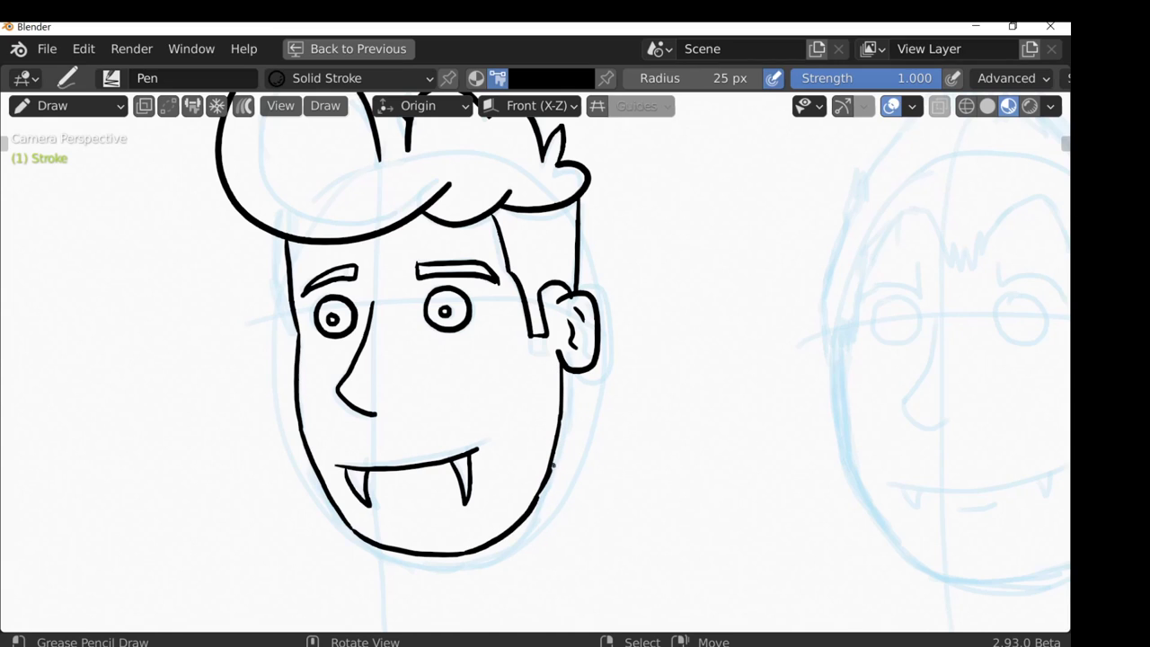
{"action": "scroll", "coordinate": [563, 420], "scroll_direction": "down", "scroll_amount": 2}
{"action": "scroll", "coordinate": [506, 361], "scroll_direction": "up", "scroll_amount": 2, "text": "shift"}
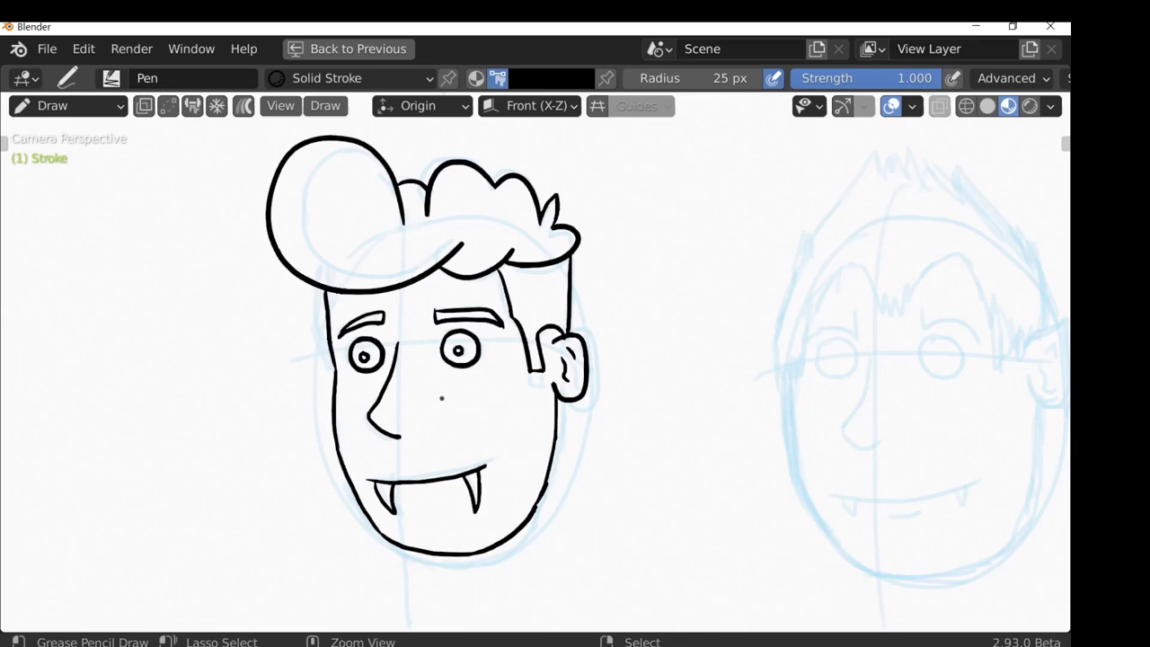
- Lock the construction layer, maximize the canvas again and switch into Edit Mode
{"action": "key", "text": "ctrl+space"}
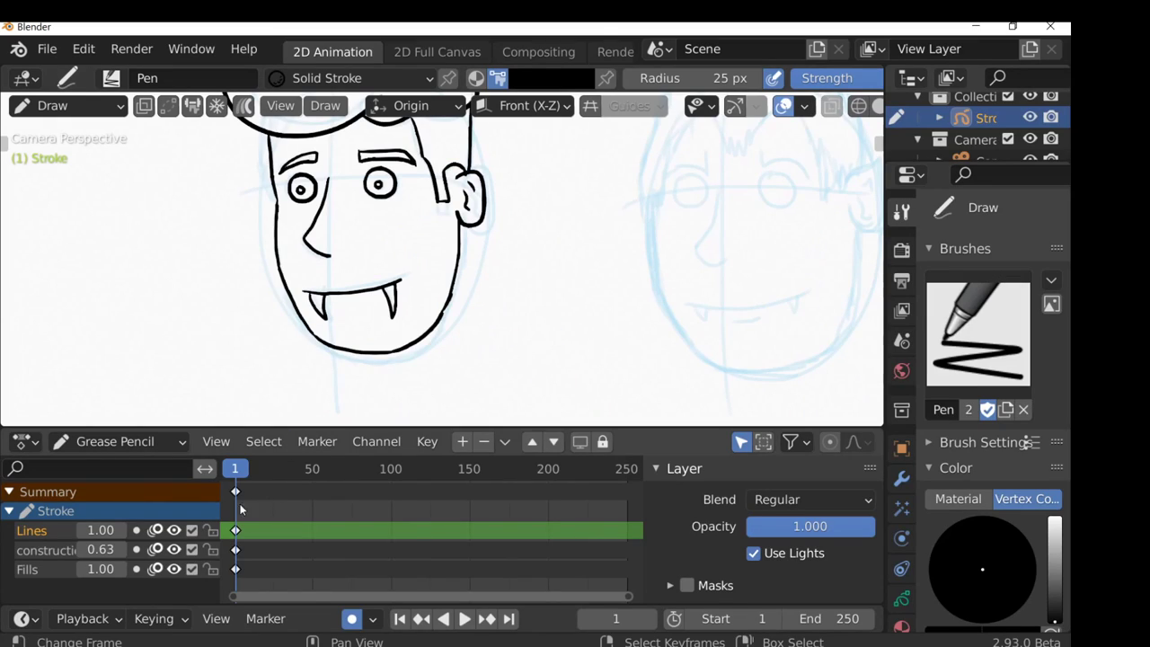
{"action": "left_click", "coordinate": [212, 551]}
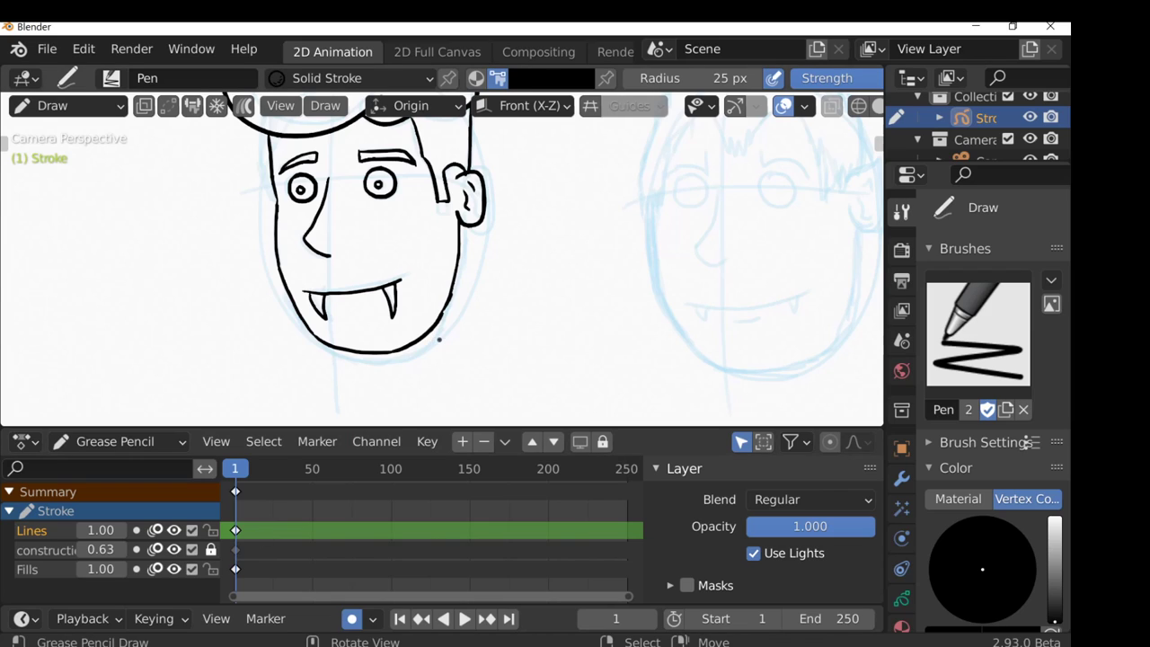
{"action": "key", "text": "ctrl+space"}
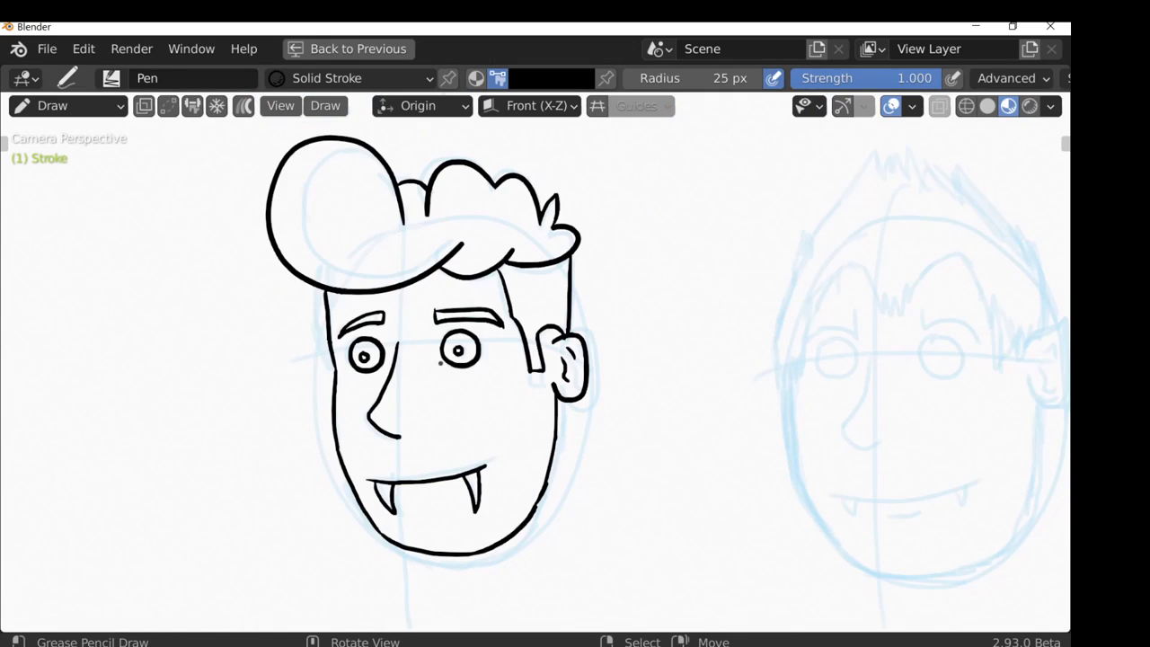
{"action": "key", "text": "Tab"}
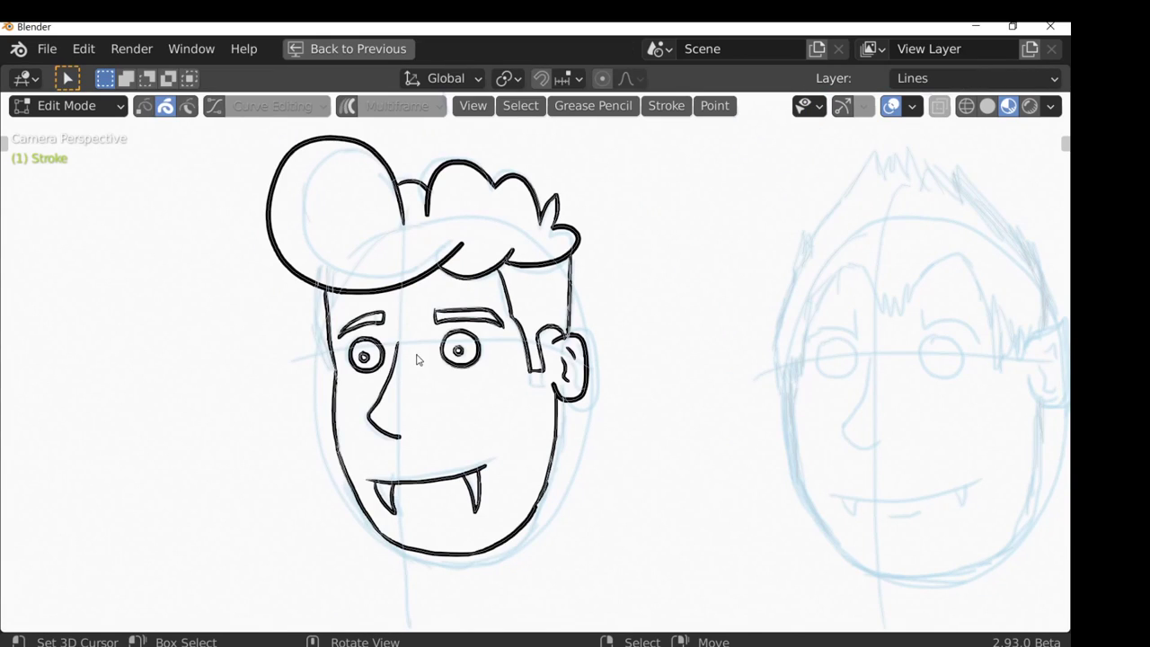
- Reposition head 1's right eye and eyebrow, nudging them slightly left
{"action": "scroll", "coordinate": [419, 359], "scroll_direction": "up", "scroll_amount": 2}
{"action": "mouse_move", "coordinate": [379, 280]}
{"action": "left_mouse_down"}
{"action": "mouse_move", "coordinate": [432, 344]}
{"action": "mouse_move", "coordinate": [490, 380]}
{"action": "left_mouse_up"}
{"action": "key", "text": "g"}
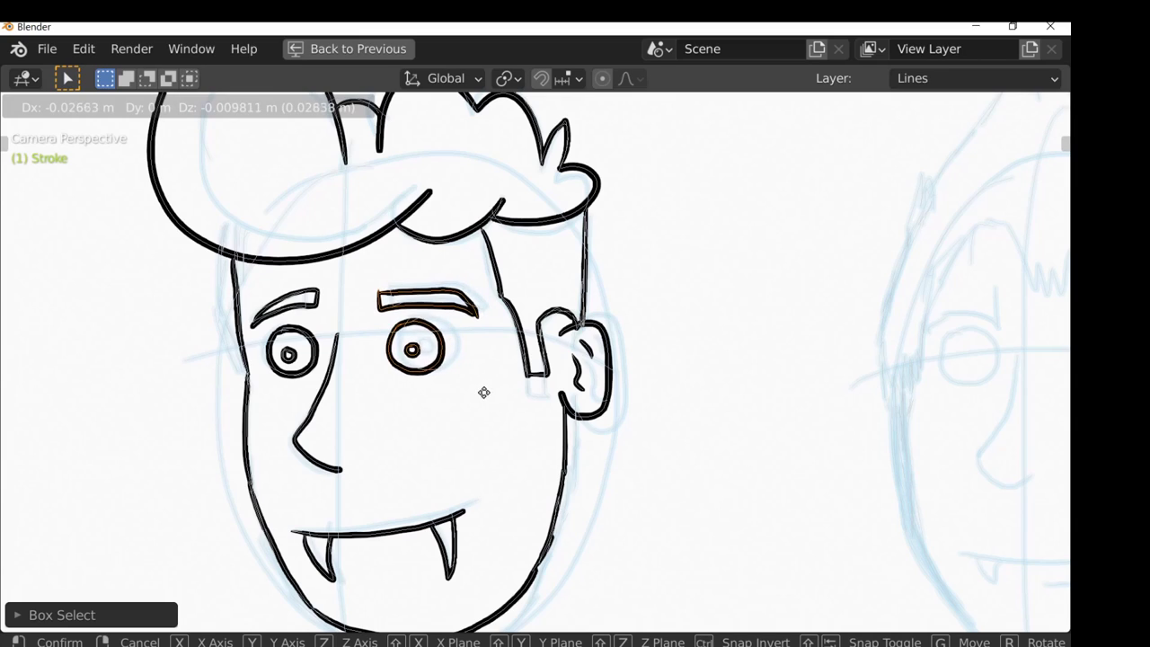
{"action": "left_click", "coordinate": [479, 392]}
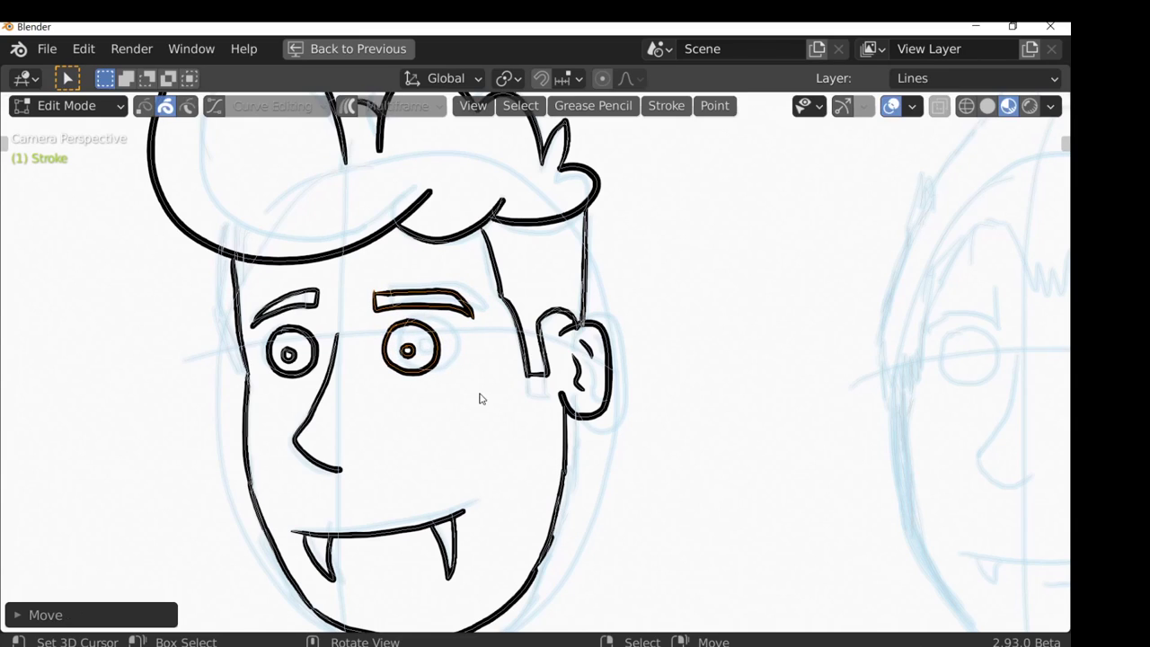
{"action": "key", "text": "g"}
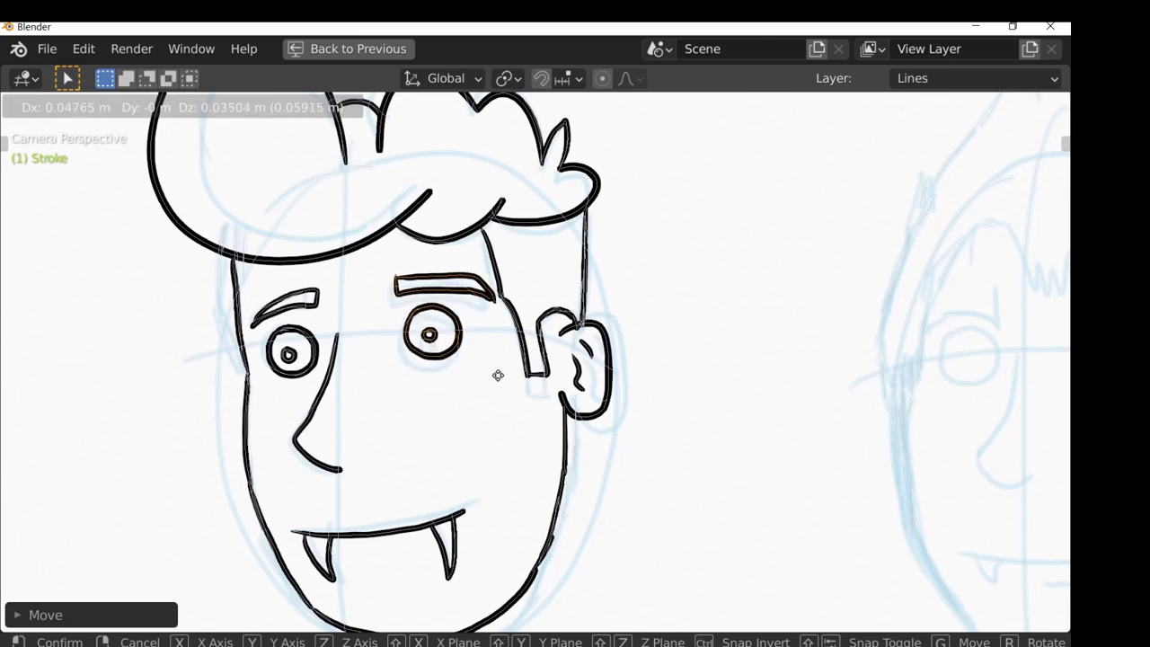
{"action": "left_click", "coordinate": [489, 388]}
{"action": "key", "text": "g"}
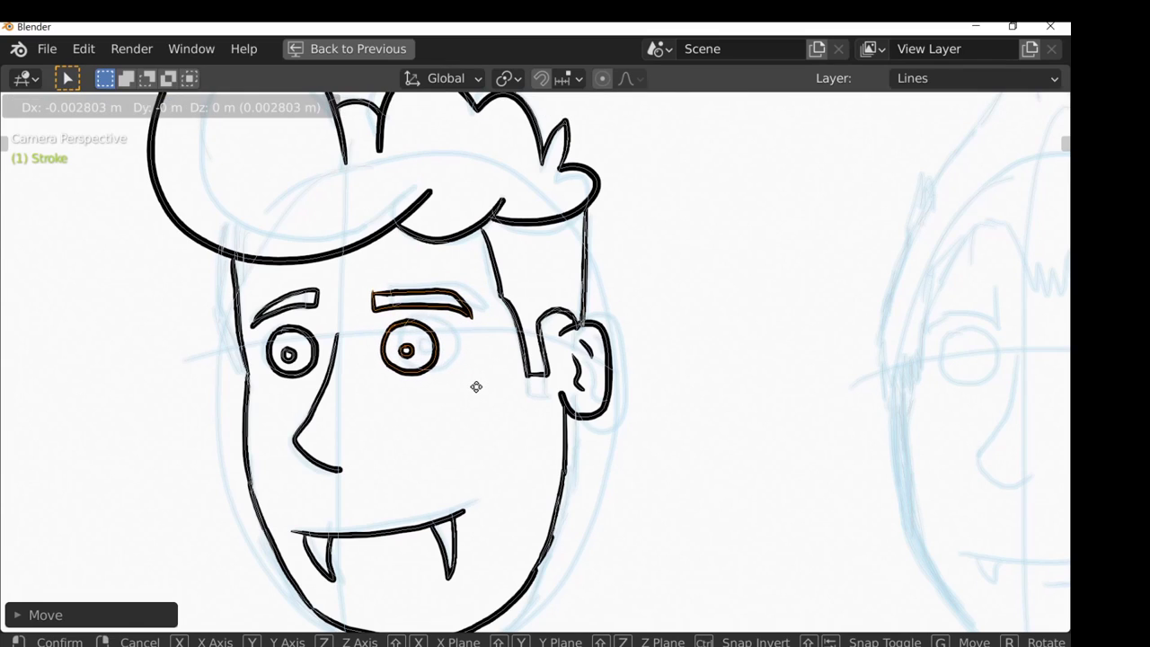
{"action": "left_click", "coordinate": [475, 387]}
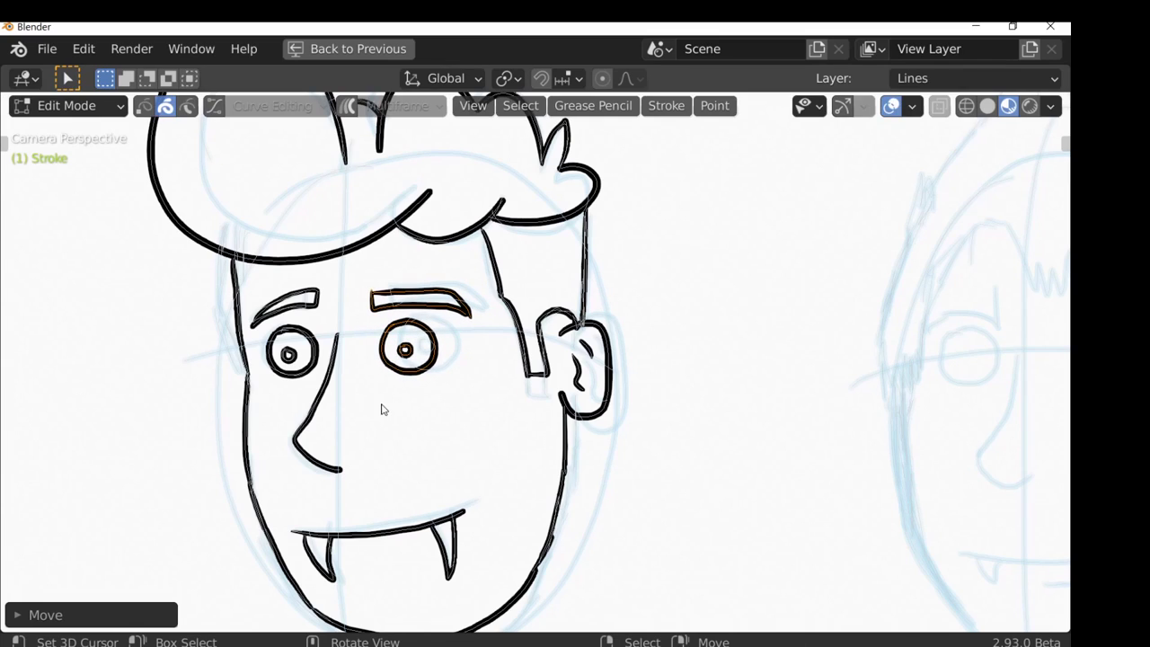
- Lower the nose slightly along the vertical axis
{"action": "left_click_drag", "start_coordinate": [288, 404], "coordinate": [340, 465]}
{"action": "key", "text": "g"}
{"action": "key", "text": "z"}
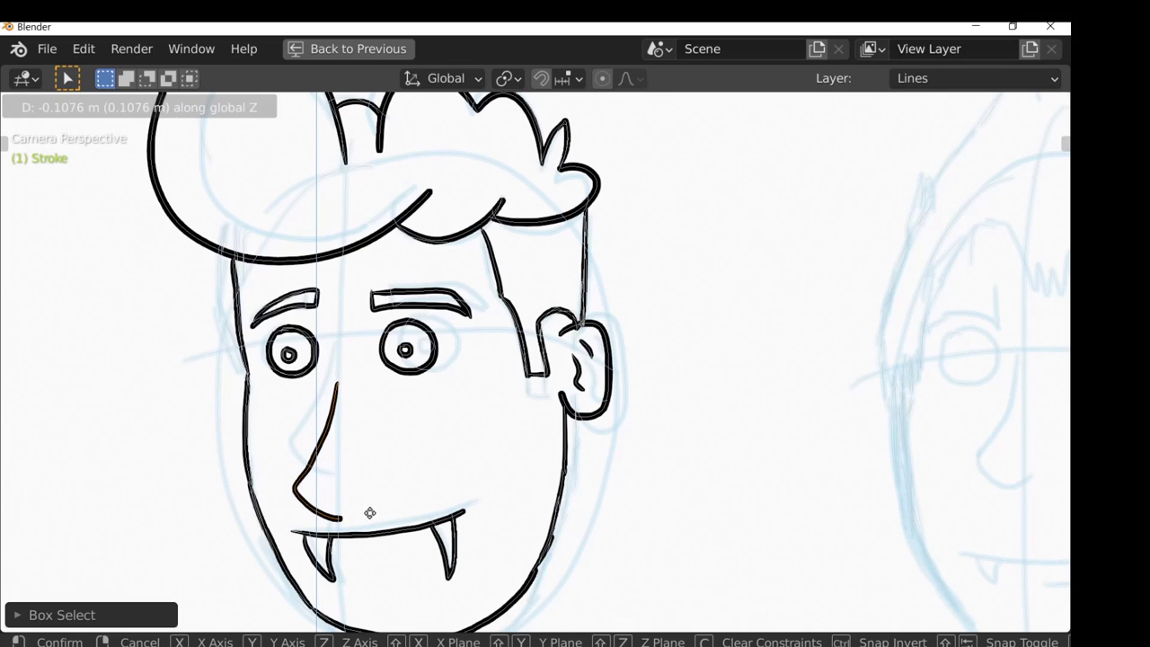
{"action": "left_click", "coordinate": [399, 468]}
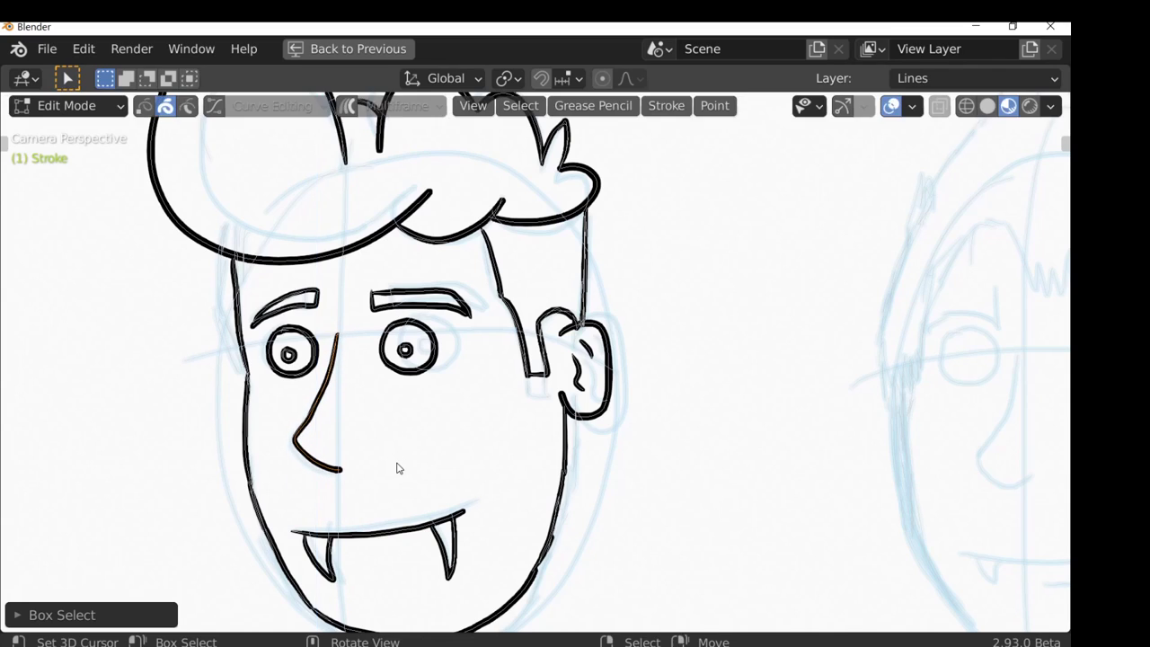
- Shift the fanged mouth vertically and give it a slight tilt
{"action": "scroll", "coordinate": [399, 468], "scroll_direction": "down", "scroll_amount": 2}
{"action": "left_click_drag", "start_coordinate": [323, 494], "coordinate": [482, 546]}
{"action": "key", "text": "g"}
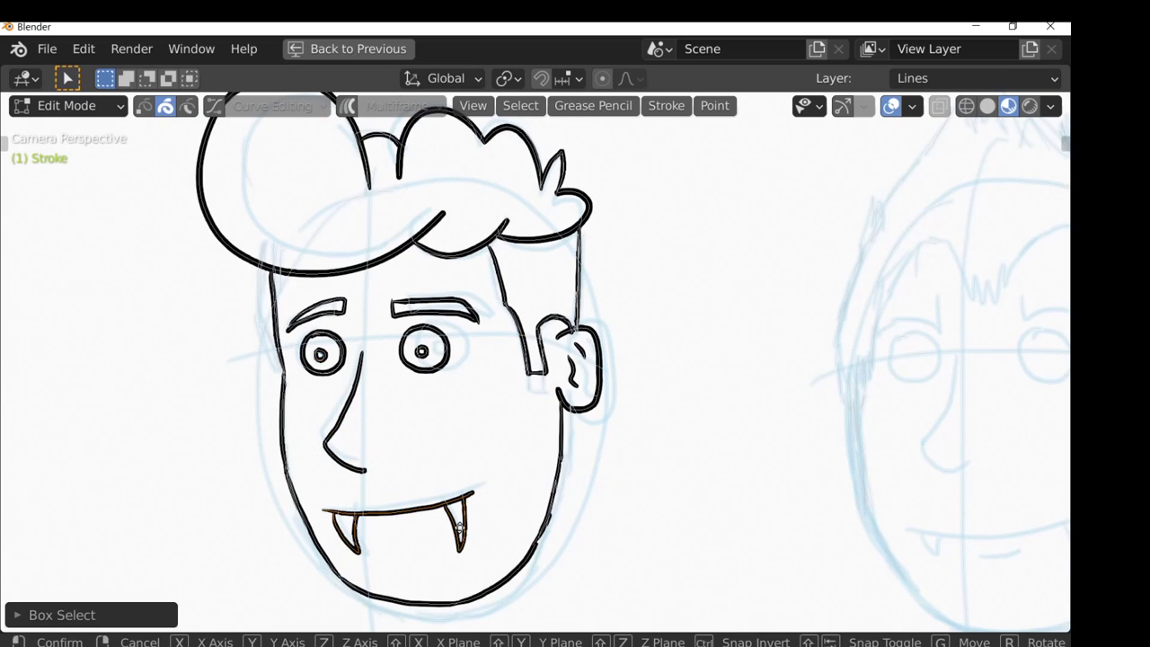
{"action": "key", "text": "z"}
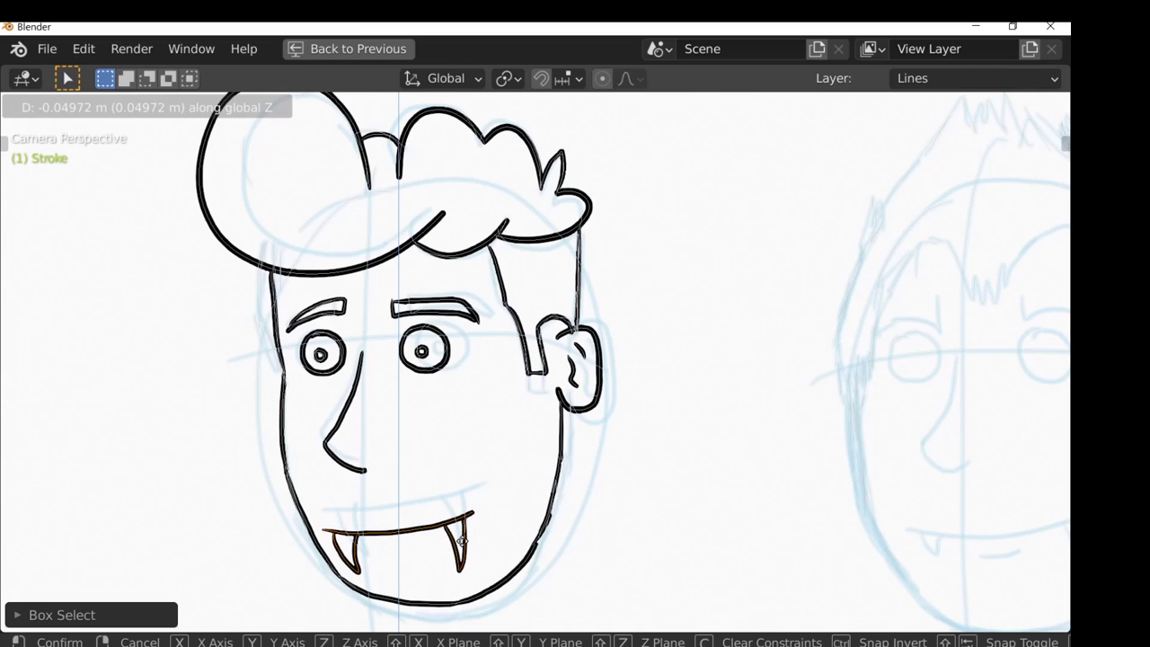
{"action": "left_click", "coordinate": [473, 496]}
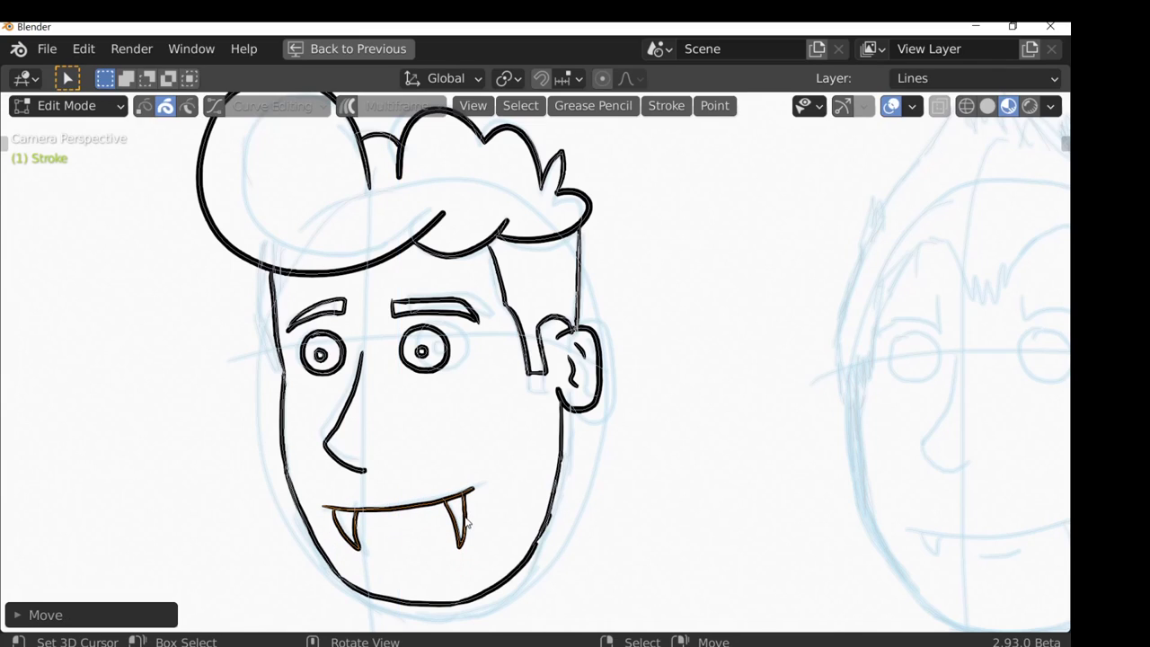
{"action": "key", "text": "r"}
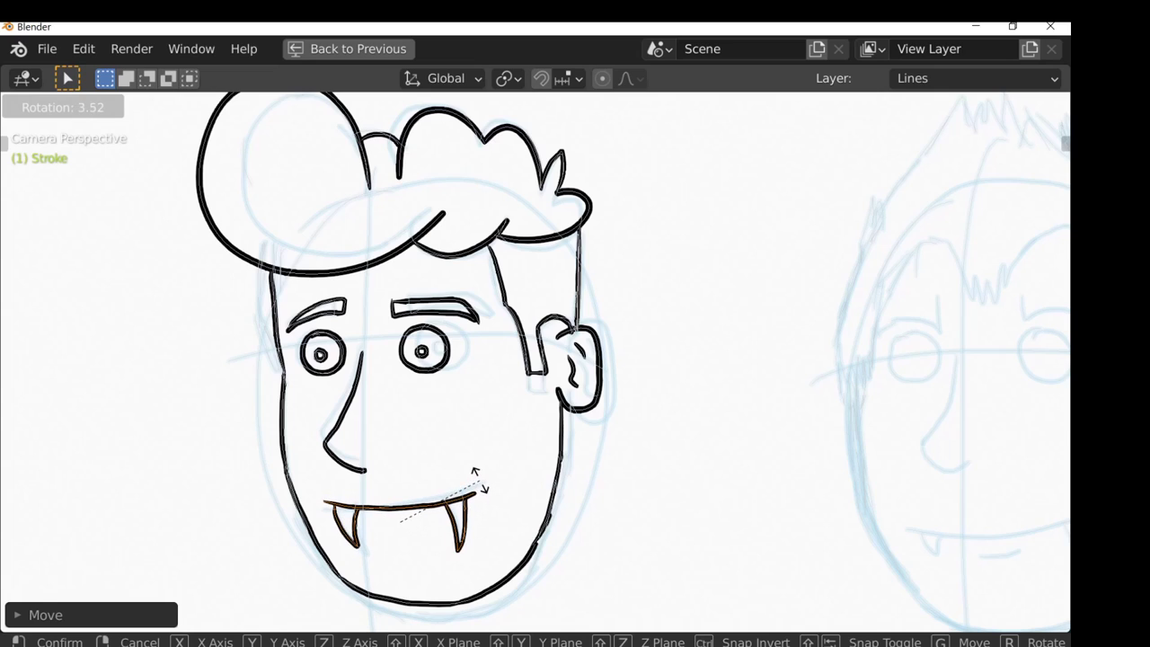
{"action": "left_click", "coordinate": [475, 461]}
{"action": "scroll", "coordinate": [475, 485], "scroll_direction": "down", "scroll_amount": 4}
{"action": "mouse_move", "coordinate": [506, 480]}
{"action": "middle_mouse_down", "text": "shift"}
{"action": "mouse_move", "coordinate": [299, 509]}
{"action": "mouse_move", "coordinate": [367, 495]}
{"action": "middle_mouse_up", "text": "shift"}
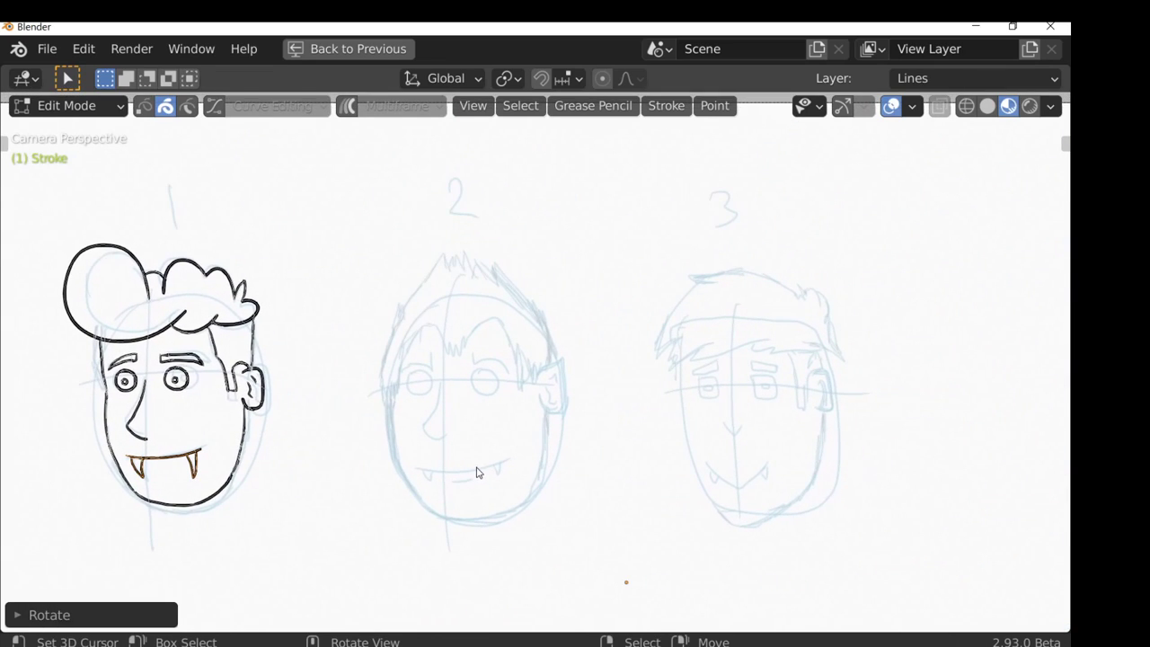
- Return to Draw mode, zoom in on the three inked heads and restore the panel layout
{"action": "middle_click_drag", "start_coordinate": [477, 470], "coordinate": [403, 479], "text": "shift"}
{"action": "scroll", "coordinate": [392, 471], "scroll_direction": "up", "scroll_amount": 1}
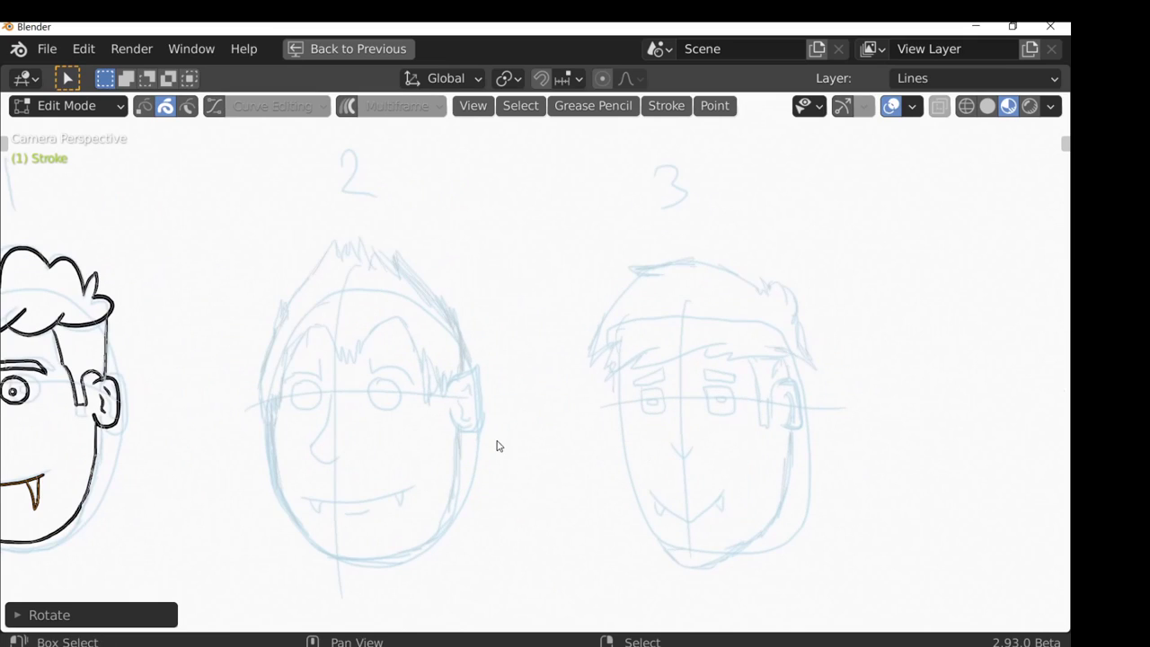
{"action": "scroll", "coordinate": [467, 458], "scroll_direction": "down", "scroll_amount": 1}
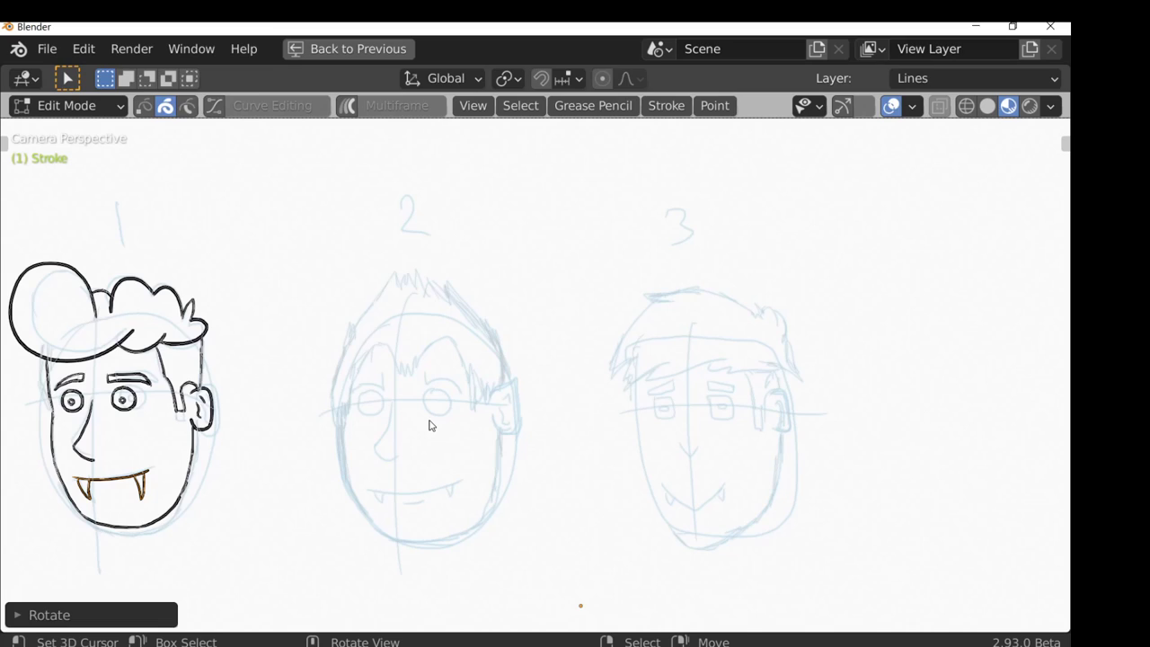
{"action": "key", "text": "Tab"}
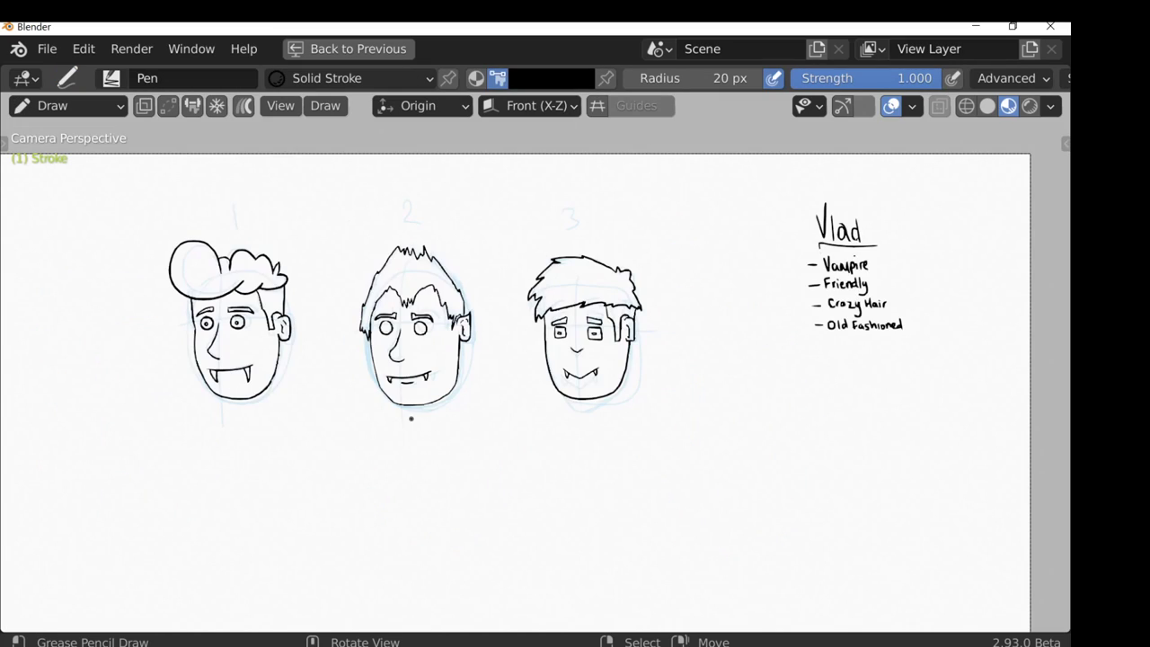
{"action": "middle_click_drag", "start_coordinate": [410, 418], "coordinate": [235, 290], "text": "ctrl"}
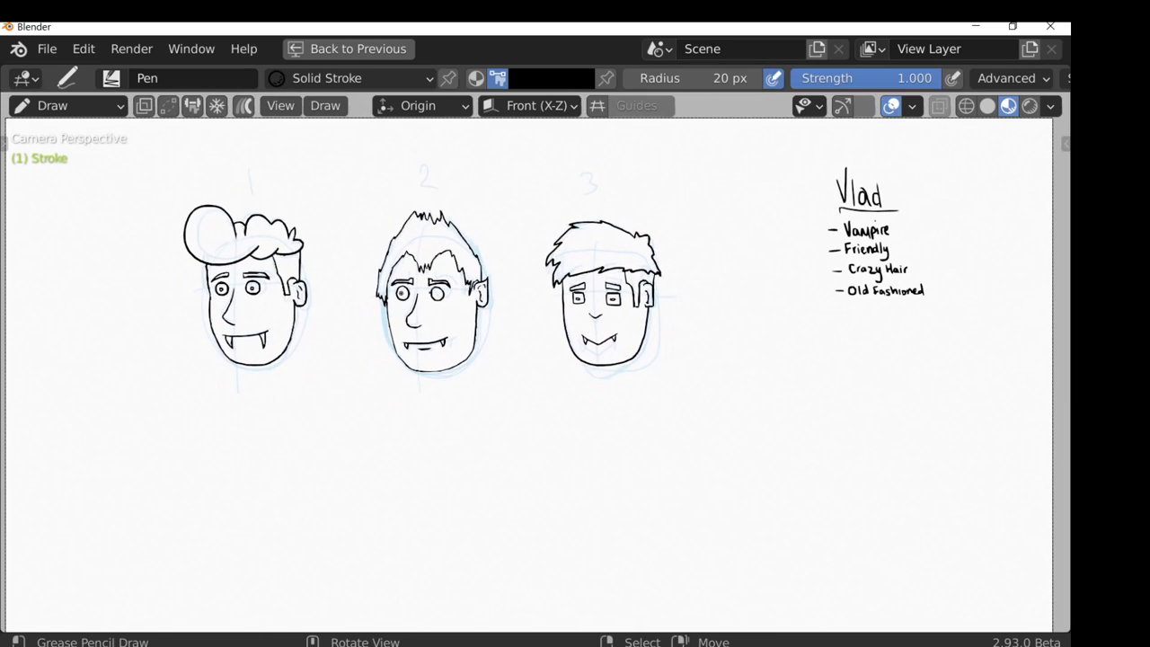
{"action": "key", "text": "ctrl+alt+space"}
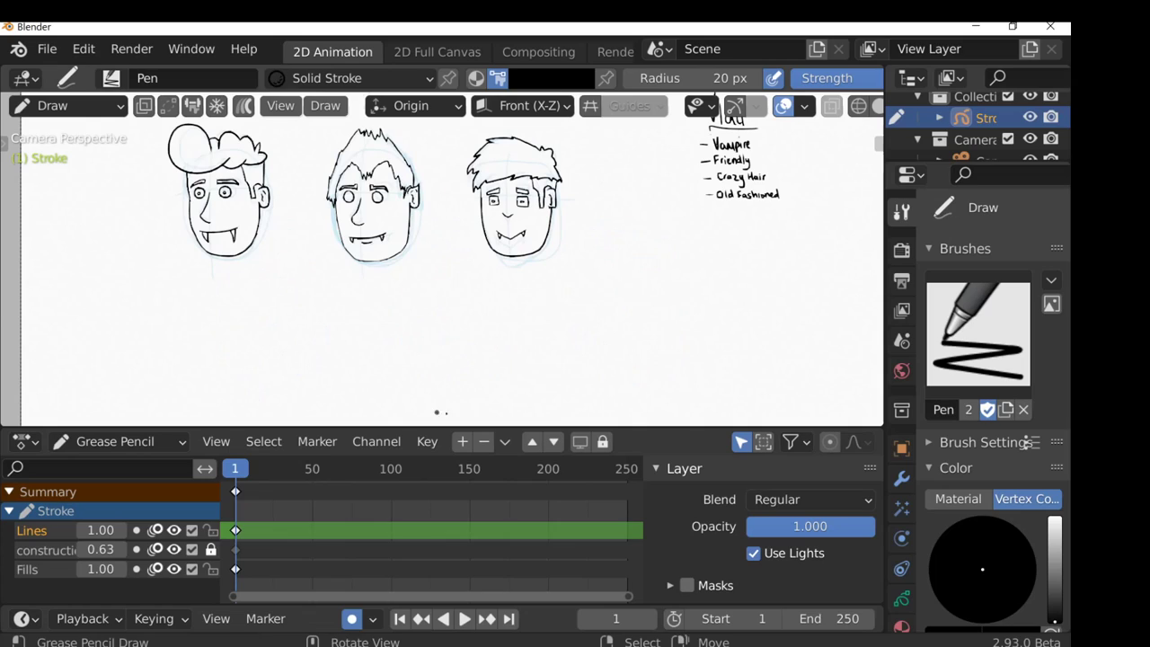
- Add a new layer to the Stroke drawing named 'like'
{"action": "left_click", "coordinate": [461, 441]}
{"action": "double_click", "coordinate": [46, 531]}
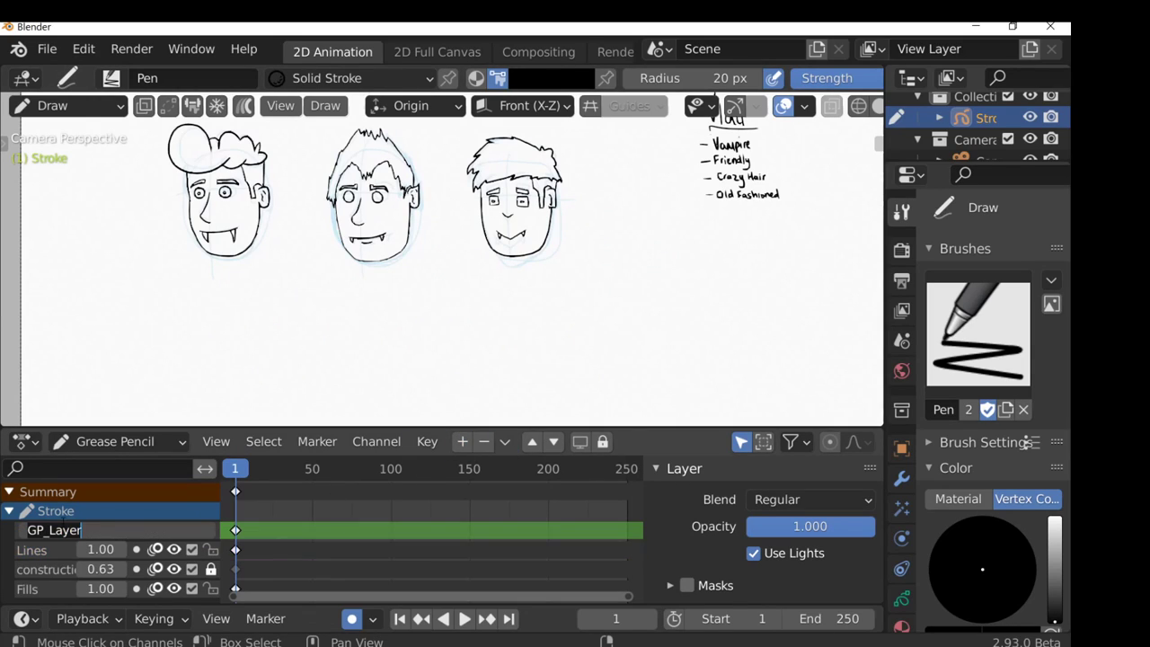
{"action": "type", "text": "Bri"}
{"action": "key", "text": "Return"}
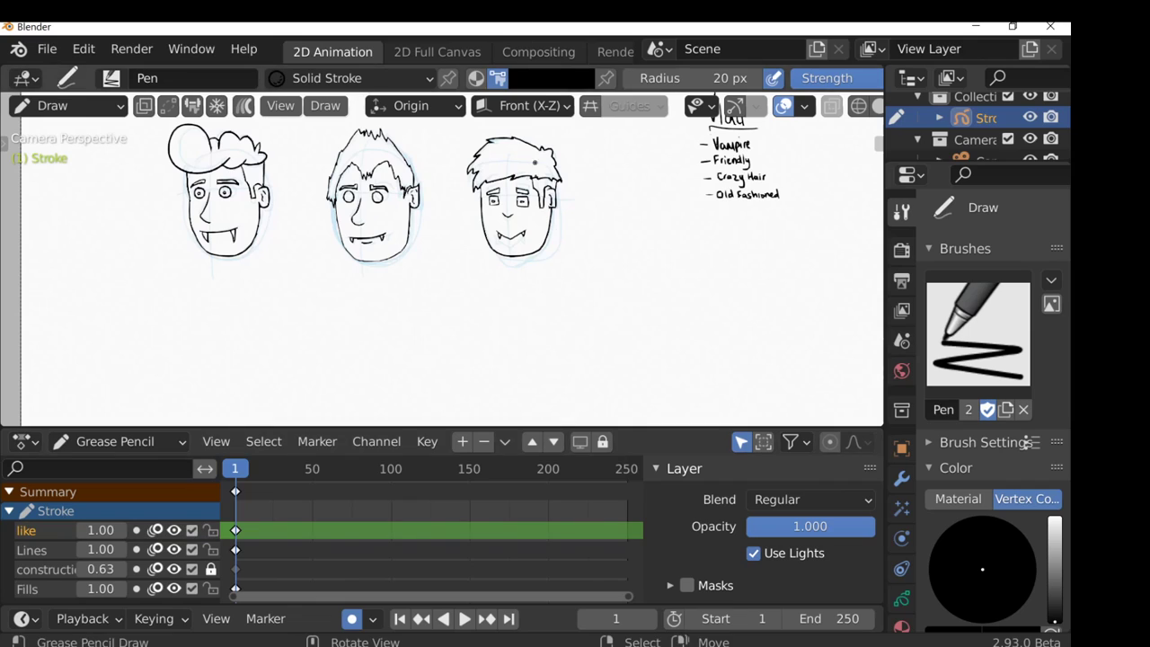
- Maximize the viewport and set the drawing colour to bright green
{"action": "key", "text": "ctrl+alt+space"}
{"action": "left_click", "coordinate": [551, 78]}
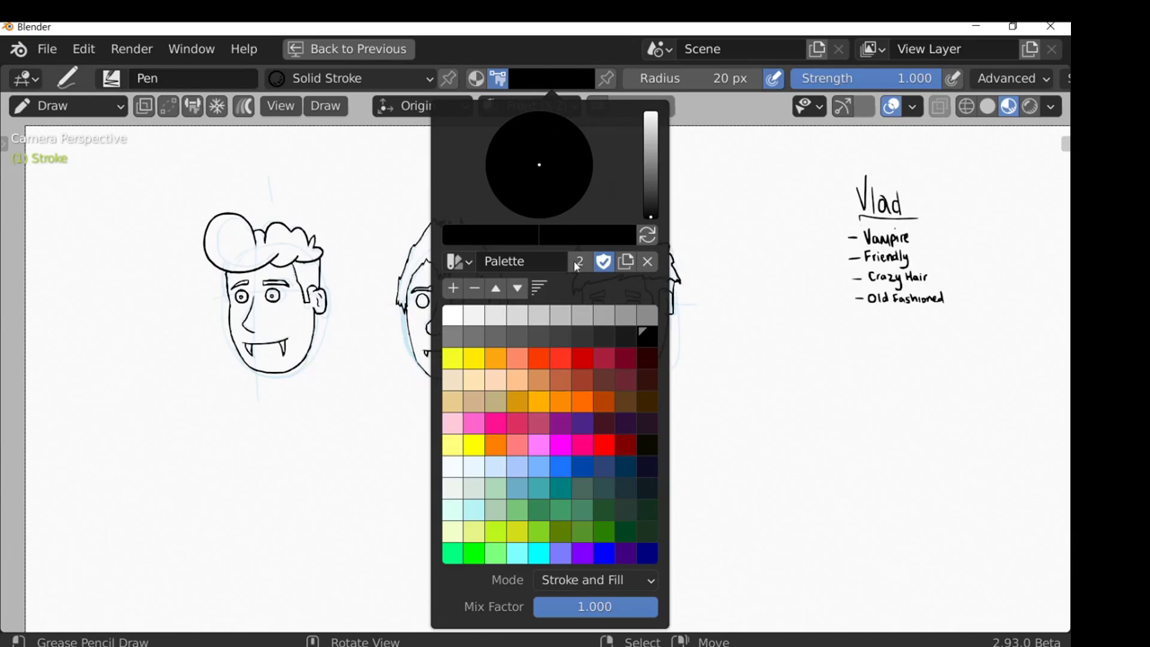
{"action": "left_click", "coordinate": [473, 550]}
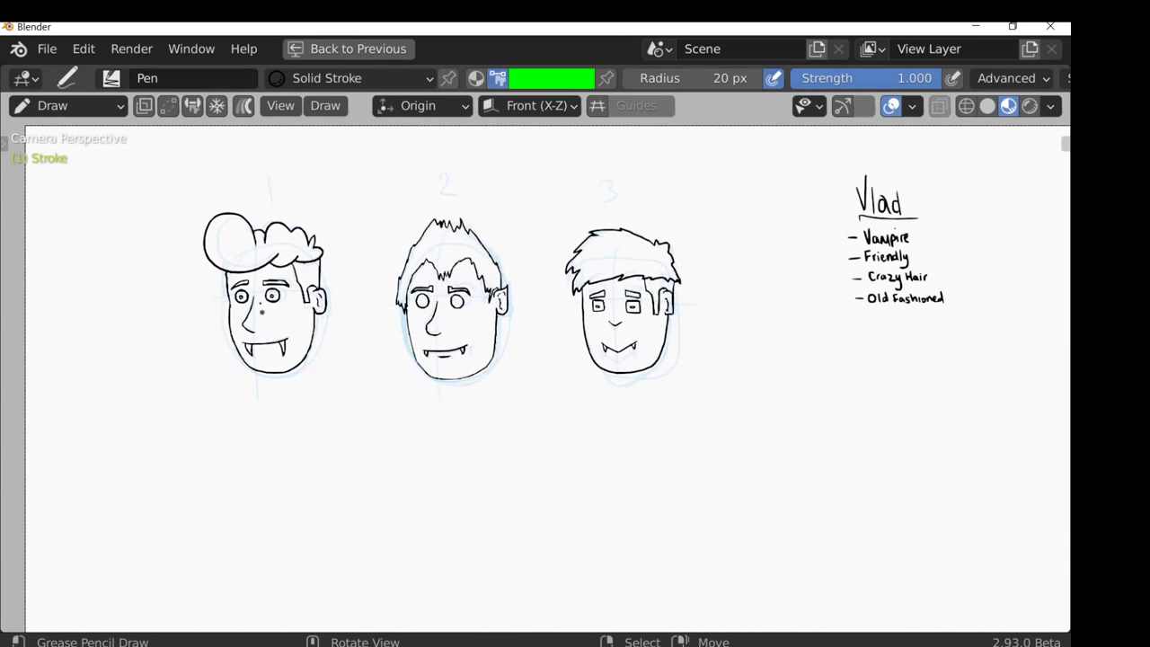
- Circle and label the hair on face 1 and the mouth as FANGS on face 2
{"action": "mouse_move", "coordinate": [207, 186]}
{"action": "left_mouse_down"}
{"action": "mouse_move", "coordinate": [253, 272]}
{"action": "mouse_move", "coordinate": [291, 194]}
{"action": "mouse_move", "coordinate": [206, 189]}
{"action": "left_mouse_up"}
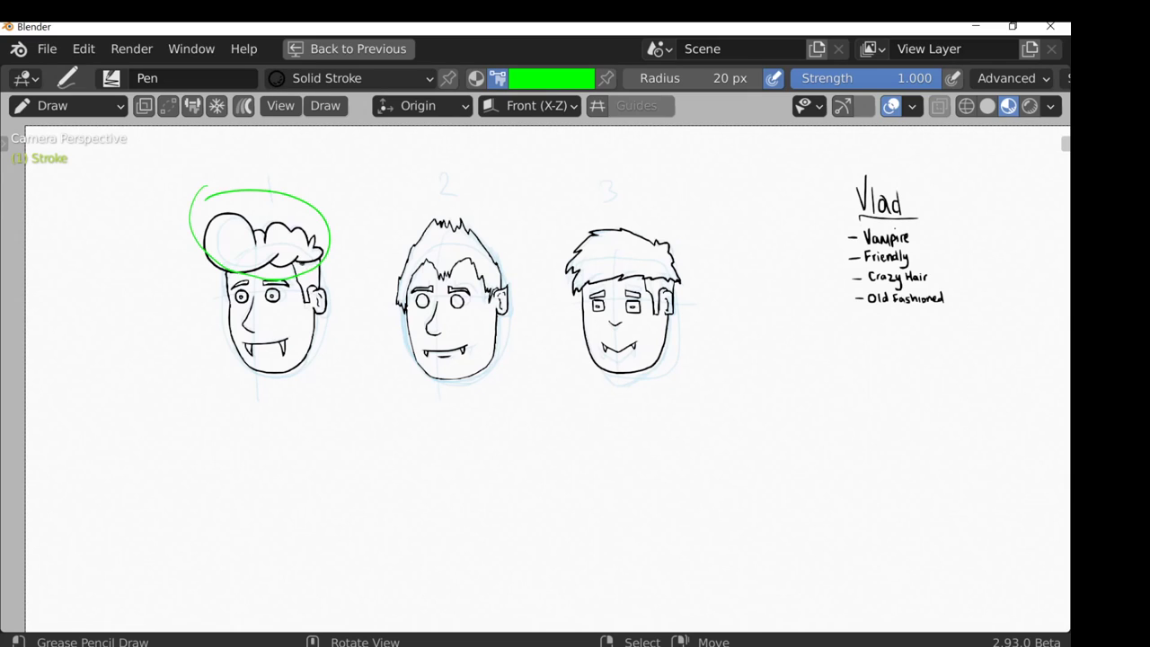
{"action": "mouse_move", "coordinate": [76, 251]}
{"action": "left_mouse_down"}
{"action": "mouse_move", "coordinate": [87, 266]}
{"action": "mouse_move", "coordinate": [184, 233]}
{"action": "left_mouse_up"}
{"action": "left_click_drag", "start_coordinate": [330, 392], "coordinate": [334, 411]}
{"action": "mouse_move", "coordinate": [327, 388]}
{"action": "left_mouse_down"}
{"action": "mouse_move", "coordinate": [356, 406]}
{"action": "mouse_move", "coordinate": [367, 388]}
{"action": "mouse_move", "coordinate": [375, 393]}
{"action": "left_mouse_up"}
{"action": "left_click_drag", "start_coordinate": [383, 380], "coordinate": [376, 396]}
{"action": "mouse_move", "coordinate": [459, 338]}
{"action": "left_mouse_down"}
{"action": "mouse_move", "coordinate": [458, 369]}
{"action": "mouse_move", "coordinate": [463, 334]}
{"action": "left_mouse_up"}
{"action": "left_click_drag", "start_coordinate": [389, 386], "coordinate": [422, 364]}
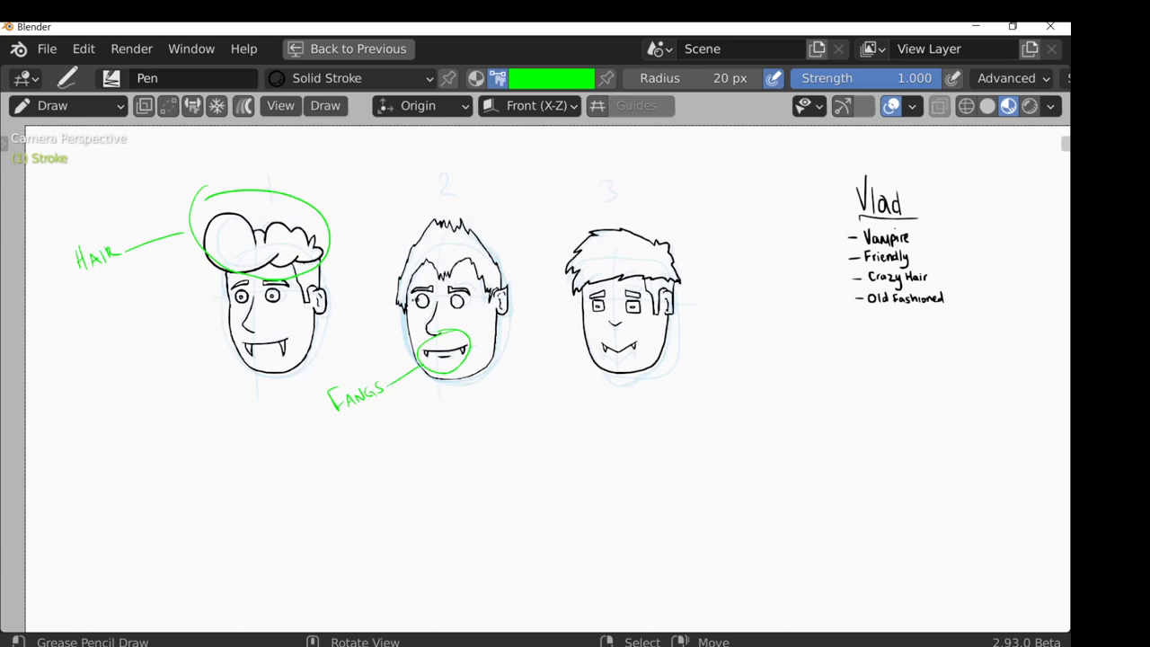
- Circle and label face 2's Eyes, Nose and Ear in green
{"action": "mouse_move", "coordinate": [351, 256]}
{"action": "left_mouse_down"}
{"action": "mouse_move", "coordinate": [381, 278]}
{"action": "mouse_move", "coordinate": [379, 260]}
{"action": "mouse_move", "coordinate": [439, 273]}
{"action": "mouse_move", "coordinate": [460, 311]}
{"action": "mouse_move", "coordinate": [417, 304]}
{"action": "left_mouse_up"}
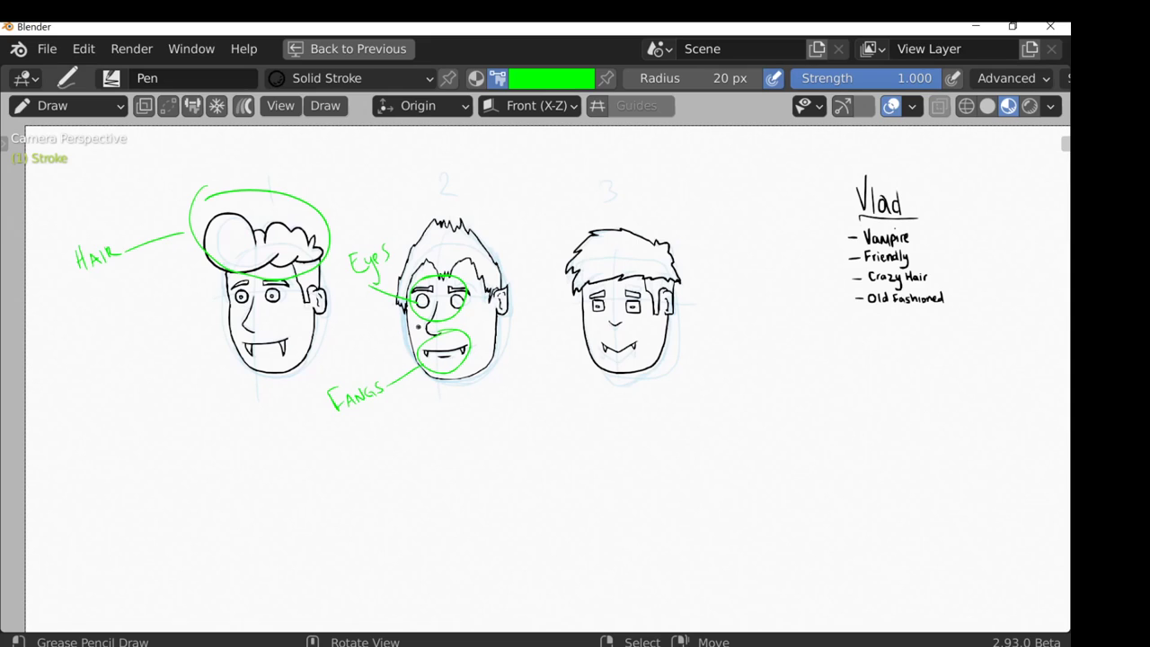
{"action": "mouse_move", "coordinate": [424, 325]}
{"action": "left_mouse_down"}
{"action": "mouse_move", "coordinate": [412, 321]}
{"action": "mouse_move", "coordinate": [435, 330]}
{"action": "left_mouse_up"}
{"action": "left_click_drag", "start_coordinate": [353, 332], "coordinate": [390, 340]}
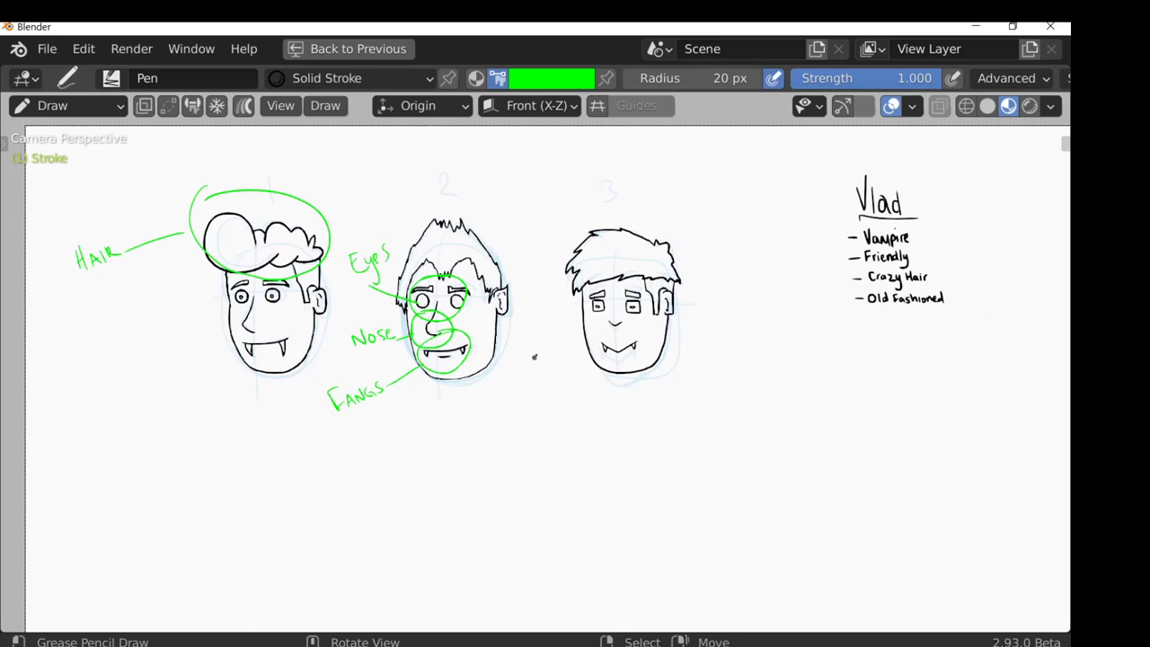
{"action": "mouse_move", "coordinate": [504, 278]}
{"action": "left_mouse_down"}
{"action": "mouse_move", "coordinate": [521, 262]}
{"action": "mouse_move", "coordinate": [547, 265]}
{"action": "left_mouse_up"}
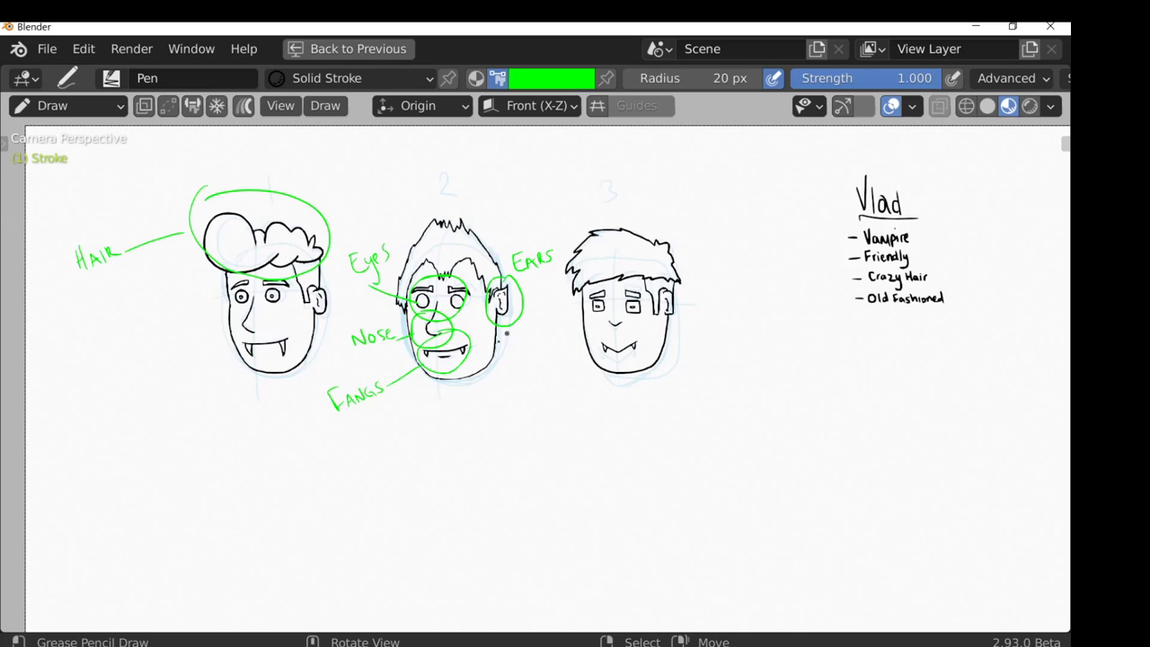
- Trace face 1's head and jaw outline in green and write HEAD beside it
{"action": "mouse_move", "coordinate": [211, 270]}
{"action": "left_mouse_down"}
{"action": "mouse_move", "coordinate": [255, 378]}
{"action": "mouse_move", "coordinate": [307, 338]}
{"action": "left_mouse_up"}
{"action": "mouse_move", "coordinate": [211, 278]}
{"action": "left_mouse_down"}
{"action": "mouse_move", "coordinate": [235, 352]}
{"action": "mouse_move", "coordinate": [306, 334]}
{"action": "left_mouse_up"}
{"action": "left_click_drag", "start_coordinate": [176, 369], "coordinate": [185, 368]}
{"action": "mouse_move", "coordinate": [184, 358]}
{"action": "left_mouse_down"}
{"action": "mouse_move", "coordinate": [185, 379]}
{"action": "mouse_move", "coordinate": [207, 357]}
{"action": "mouse_move", "coordinate": [215, 376]}
{"action": "mouse_move", "coordinate": [191, 397]}
{"action": "mouse_move", "coordinate": [201, 397]}
{"action": "left_mouse_up"}
{"action": "left_click", "coordinate": [199, 358]}
- Write SHAPE under the HEAD label
{"action": "left_click_drag", "start_coordinate": [206, 383], "coordinate": [208, 394]}
{"action": "left_click_drag", "start_coordinate": [208, 394], "coordinate": [214, 380]}
{"action": "left_click_drag", "start_coordinate": [214, 381], "coordinate": [217, 390]}
{"action": "left_click_drag", "start_coordinate": [218, 391], "coordinate": [221, 380]}
{"action": "left_click_drag", "start_coordinate": [227, 377], "coordinate": [225, 387]}
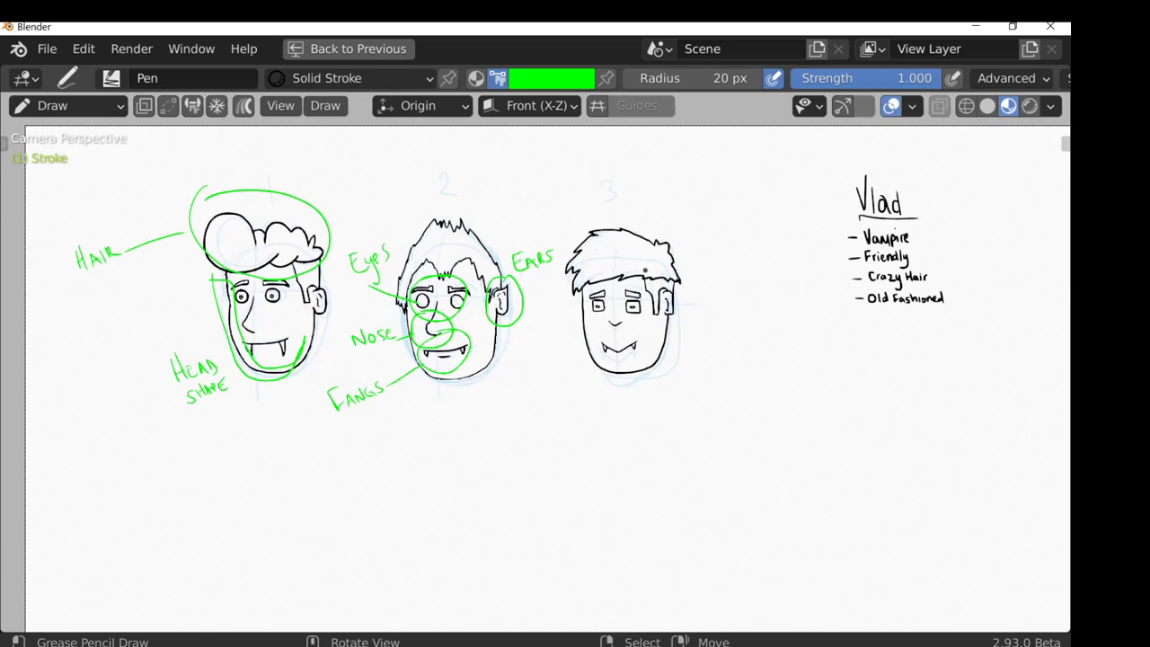
{"action": "mouse_move", "coordinate": [645, 269]}
{"action": "left_mouse_down"}
{"action": "mouse_move", "coordinate": [647, 285]}
{"action": "mouse_move", "coordinate": [655, 279]}
{"action": "left_mouse_up"}
{"action": "scroll", "coordinate": [453, 462], "scroll_direction": "down", "scroll_amount": 3}
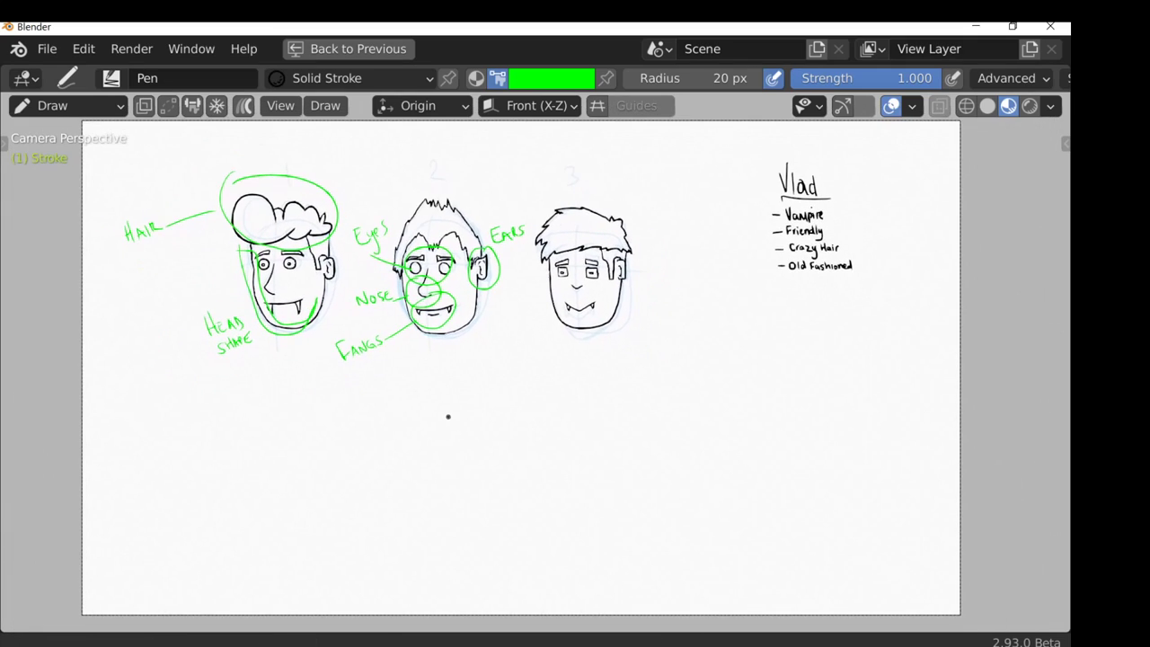
- In Edit Mode, select all sketches and notes, scale them down and move them right
{"action": "key", "text": "Tab"}
{"action": "left_click", "coordinate": [524, 405]}
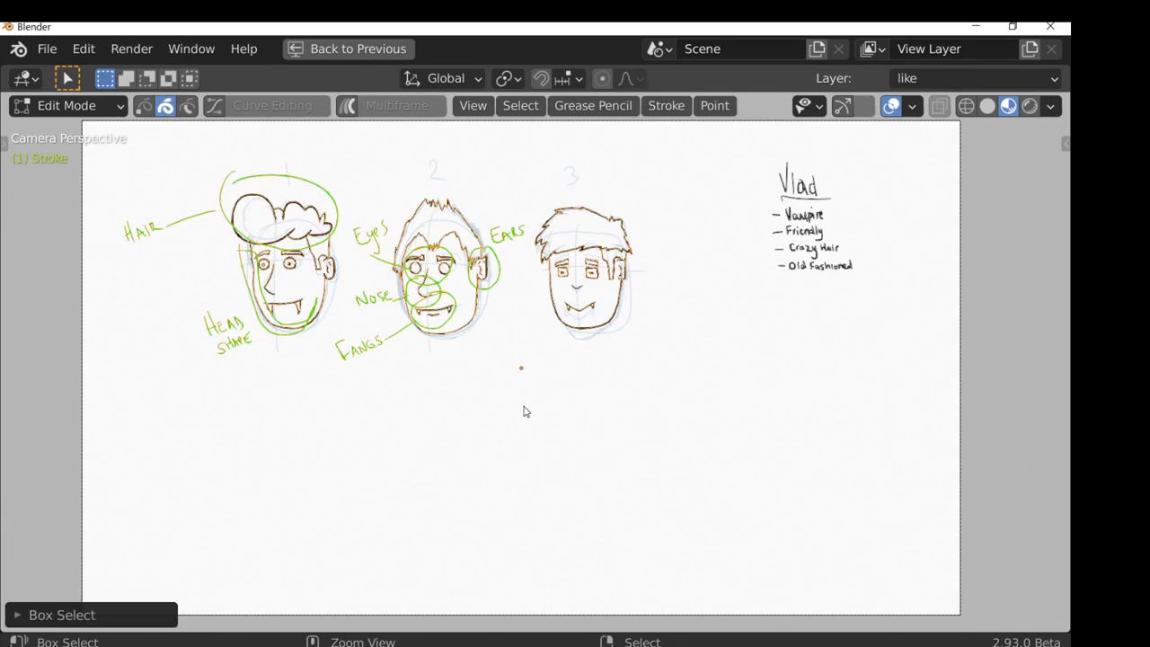
{"action": "key", "text": "ctrl+space"}
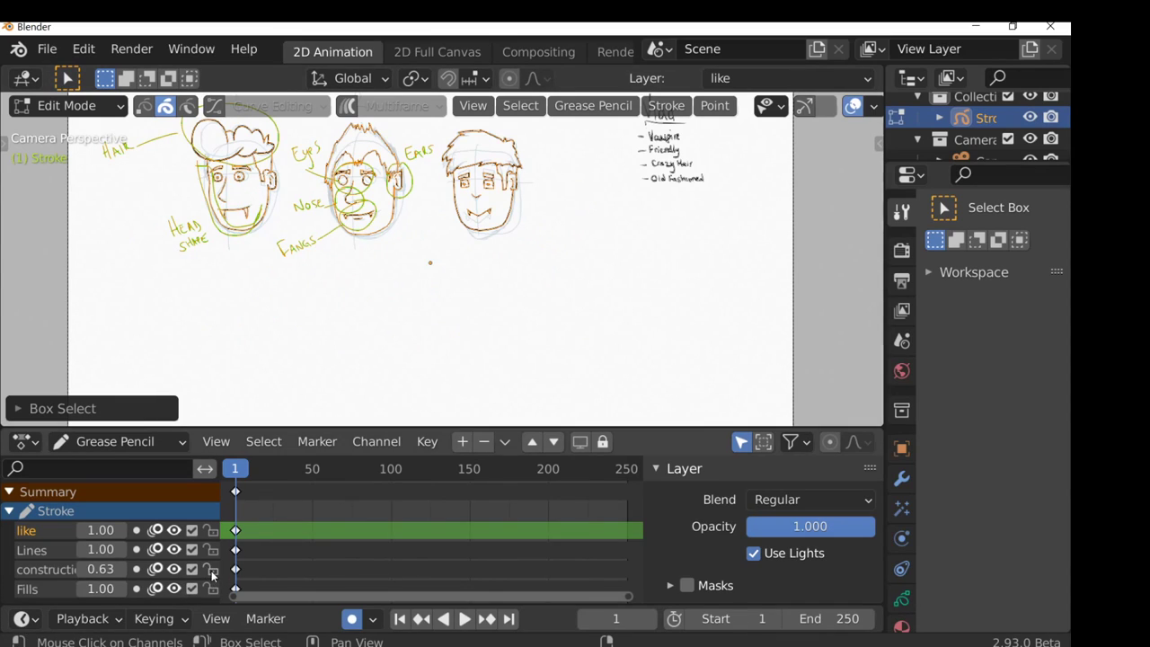
{"action": "key", "text": "ctrl+space"}
{"action": "mouse_move", "coordinate": [106, 127]}
{"action": "left_mouse_down"}
{"action": "mouse_move", "coordinate": [239, 221]}
{"action": "mouse_move", "coordinate": [647, 456]}
{"action": "left_mouse_up"}
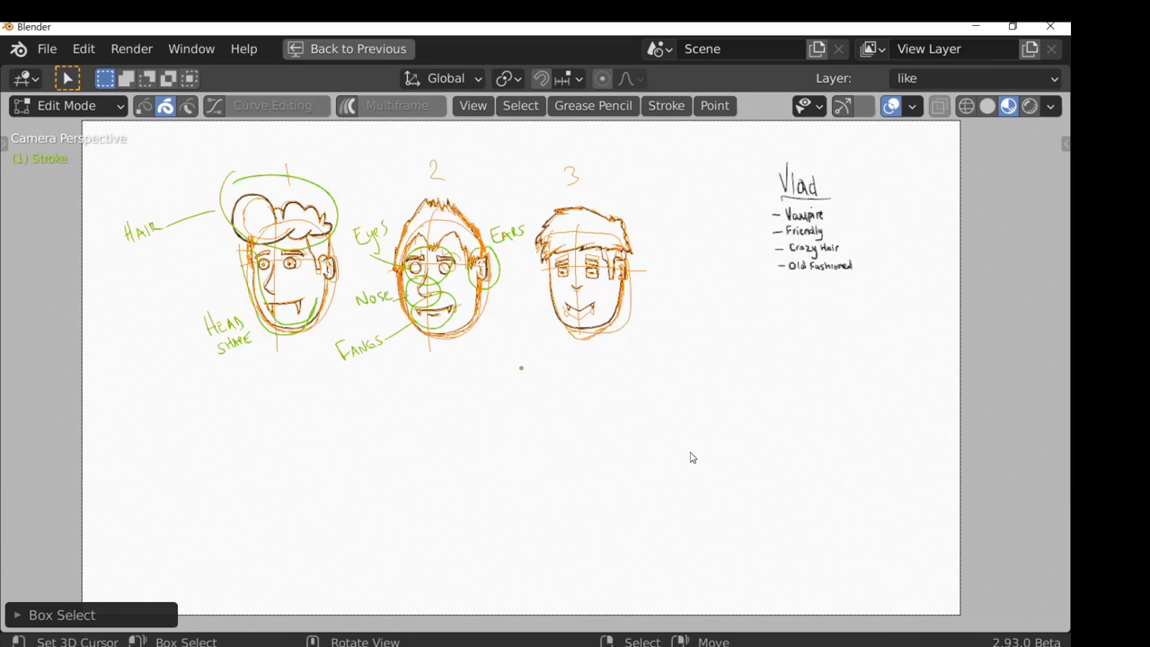
{"action": "key", "text": "s"}
{"action": "left_click", "coordinate": [582, 380]}
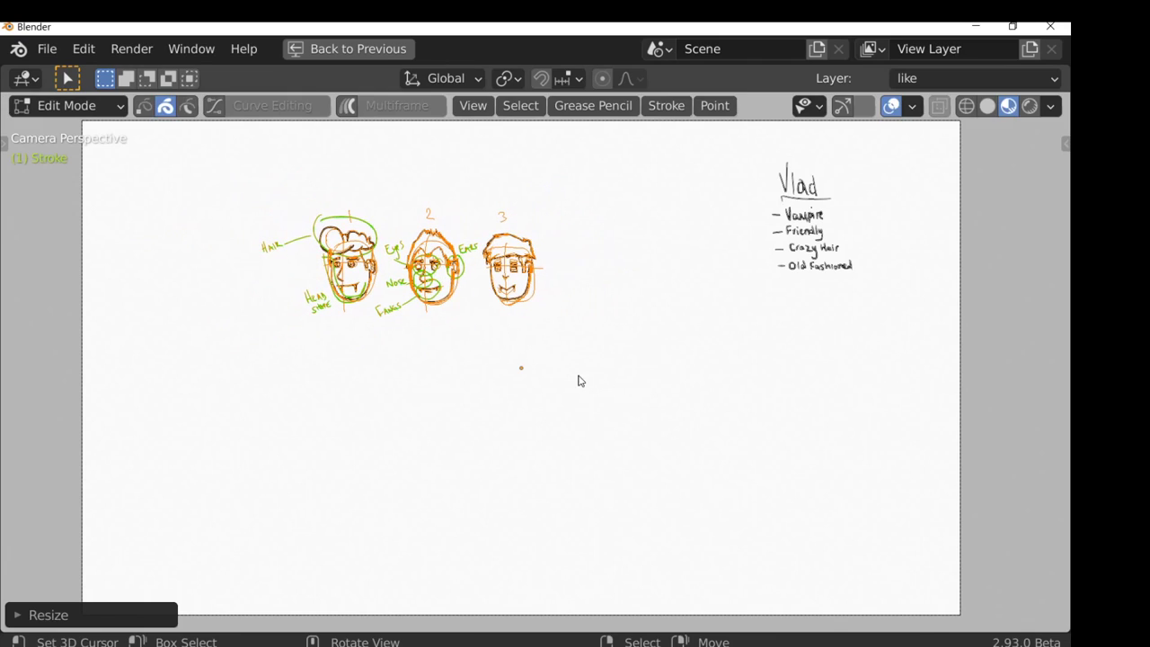
{"action": "key", "text": "g"}
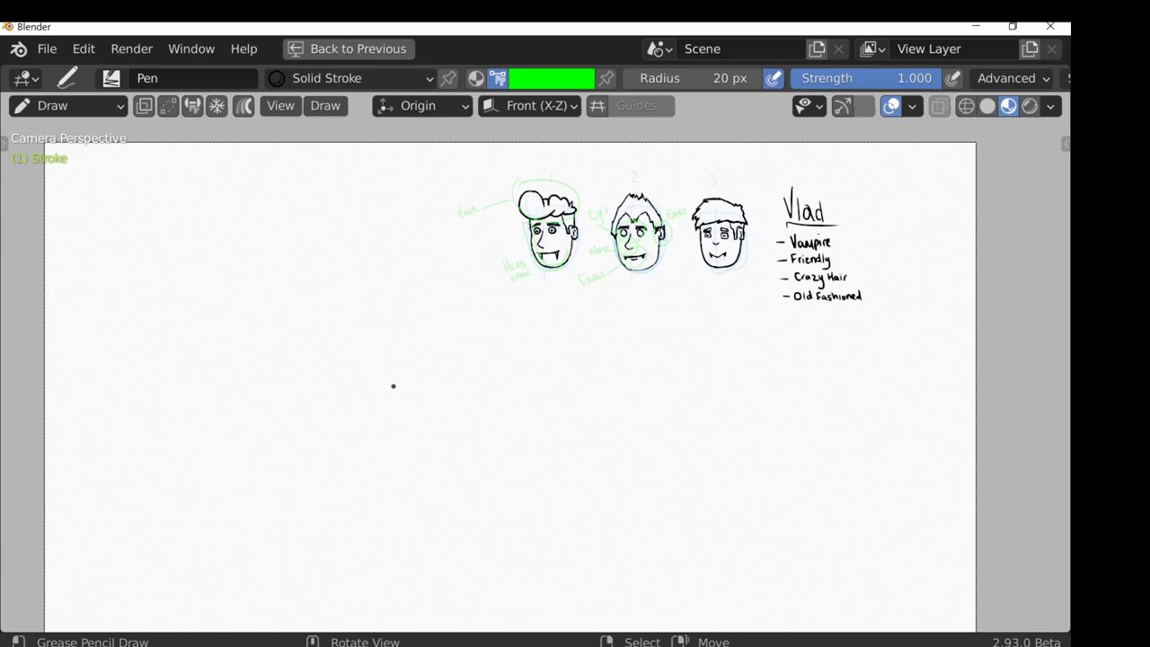
- Switch to the Pencil brush with construction as the active layer
{"action": "scroll", "coordinate": [392, 386], "scroll_direction": "up", "scroll_amount": 1}
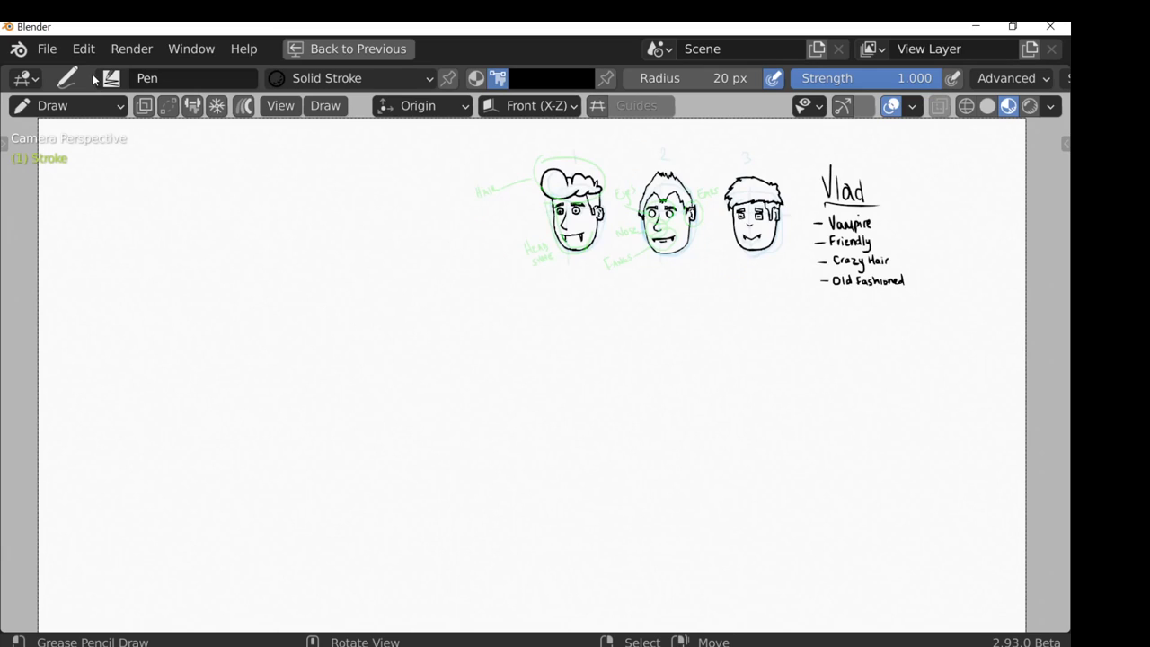
{"action": "left_click", "coordinate": [105, 79]}
{"action": "left_click", "coordinate": [644, 150]}
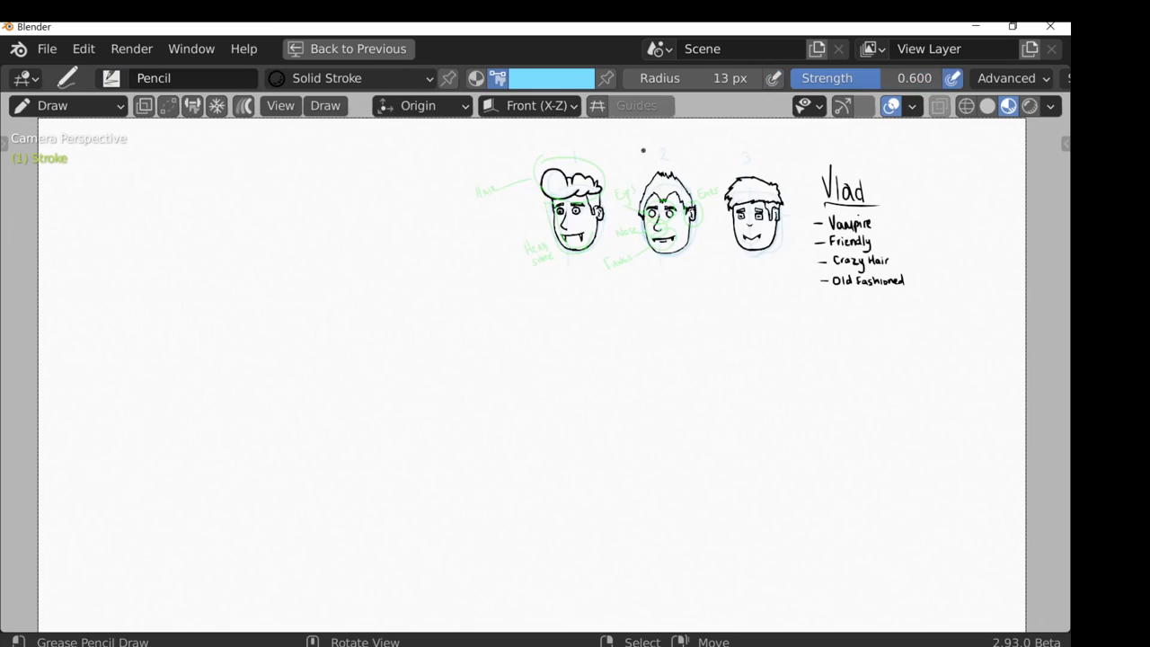
{"action": "scroll", "coordinate": [560, 236], "scroll_direction": "down", "scroll_amount": 2, "text": "shift"}
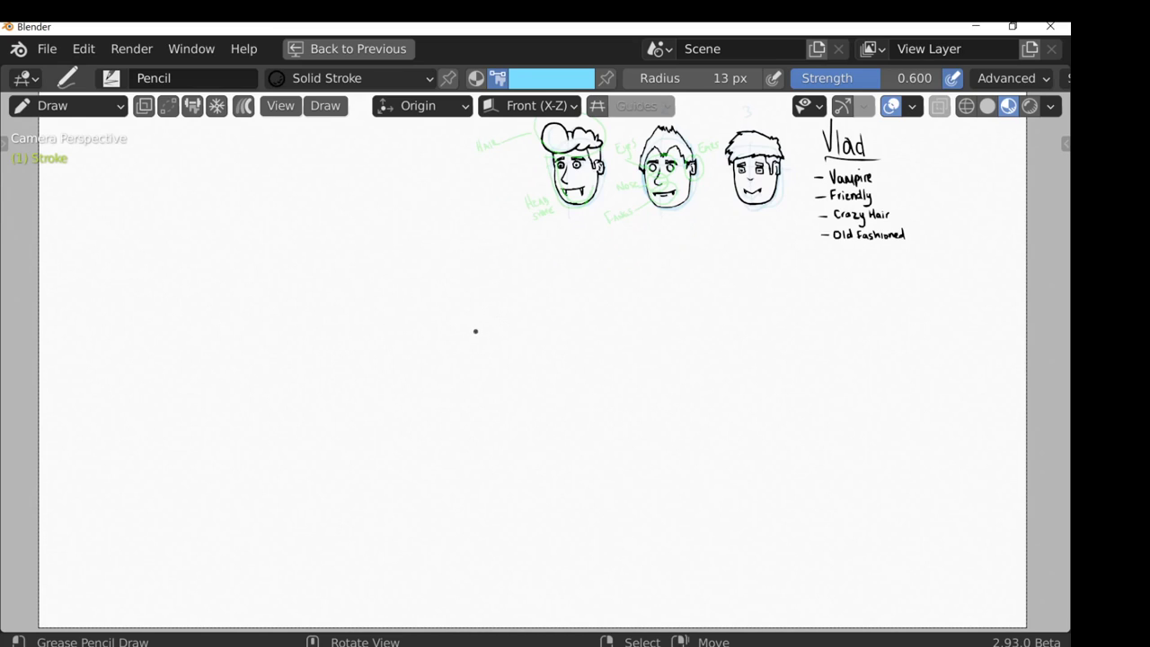
{"action": "key", "text": "y"}
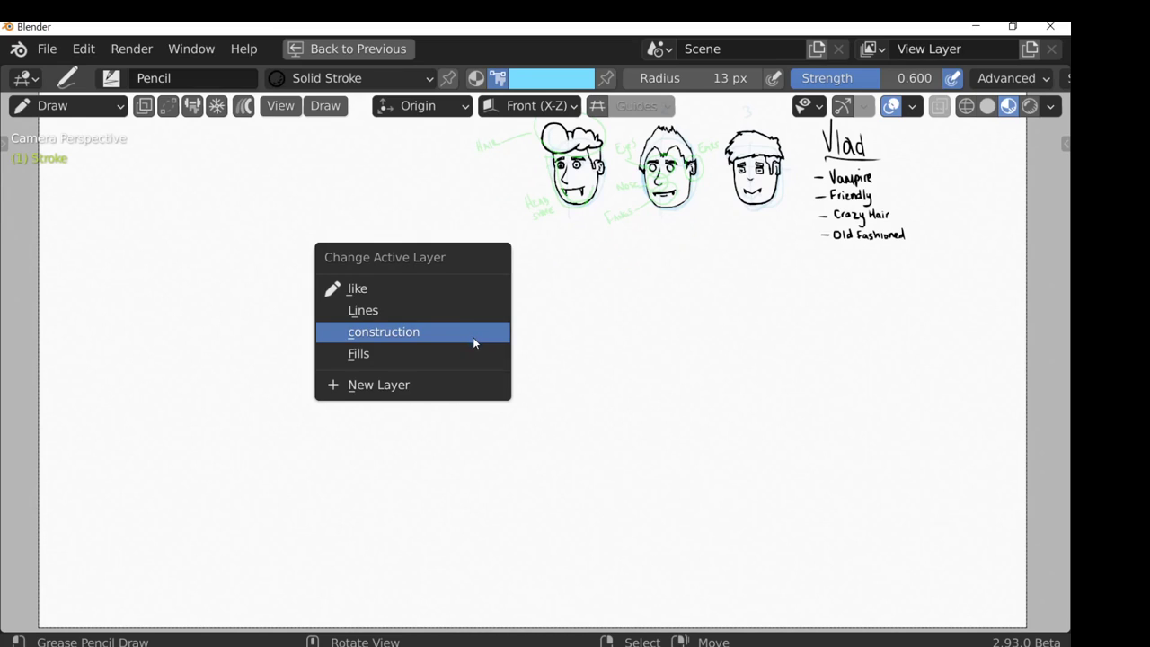
{"action": "left_click", "coordinate": [355, 331]}
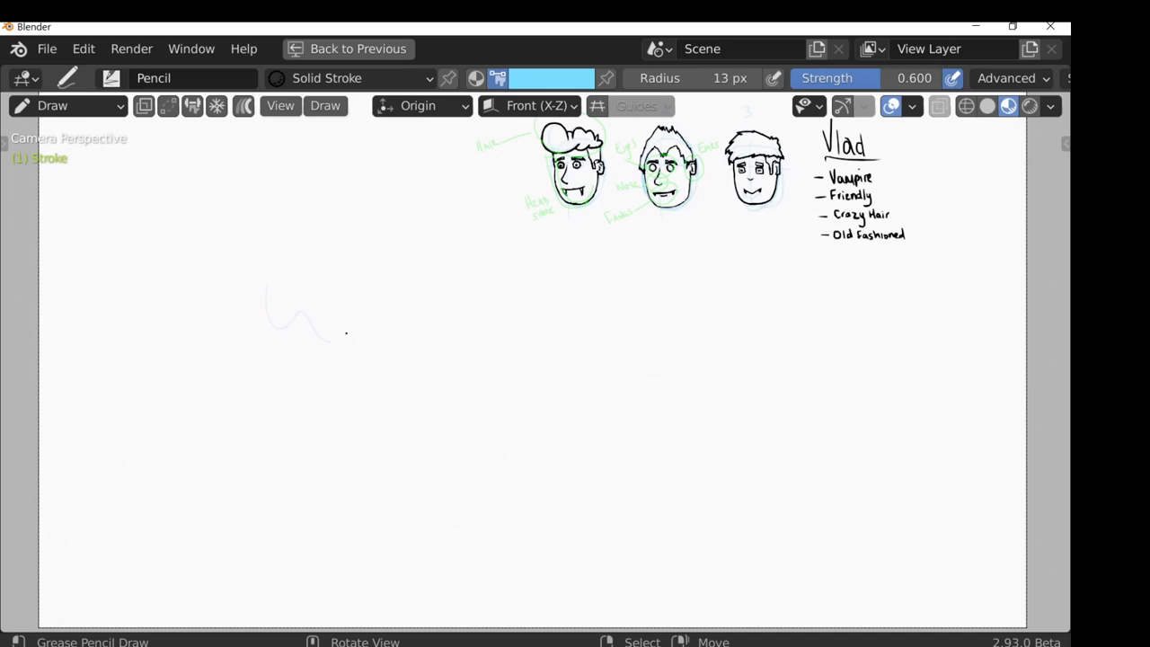
- Sketch the new head's oval and a horizontal guide line
{"action": "scroll", "coordinate": [386, 278], "scroll_direction": "down", "scroll_amount": 2, "text": "shift"}
{"action": "mouse_move", "coordinate": [385, 278]}
{"action": "left_mouse_down"}
{"action": "mouse_move", "coordinate": [444, 414]}
{"action": "mouse_move", "coordinate": [445, 265]}
{"action": "left_mouse_up"}
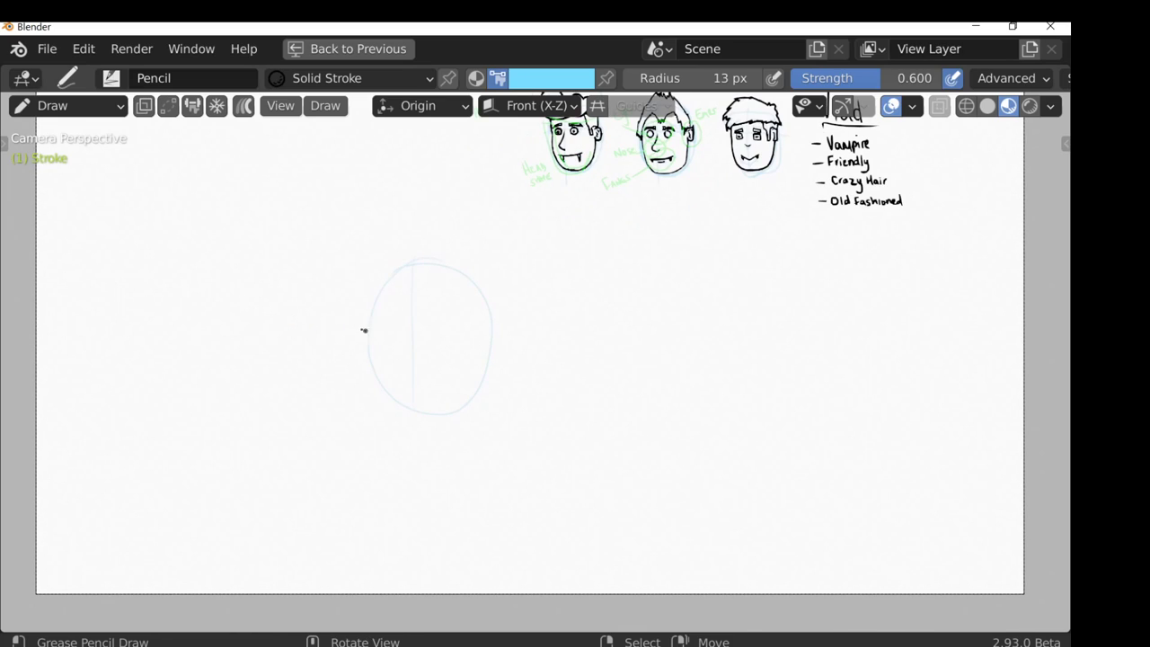
{"action": "left_click_drag", "start_coordinate": [354, 332], "coordinate": [490, 336]}
{"action": "key", "text": "ctrl+z"}
{"action": "scroll", "coordinate": [527, 303], "scroll_direction": "up", "scroll_amount": 5}
{"action": "scroll", "coordinate": [546, 290], "scroll_direction": "up", "scroll_amount": 3, "text": "shift"}
{"action": "scroll", "coordinate": [550, 359], "scroll_direction": "up", "scroll_amount": 1, "text": "shift"}
- Draw both eyes, both eyebrows and the nose
{"action": "left_click_drag", "start_coordinate": [417, 290], "coordinate": [431, 297]}
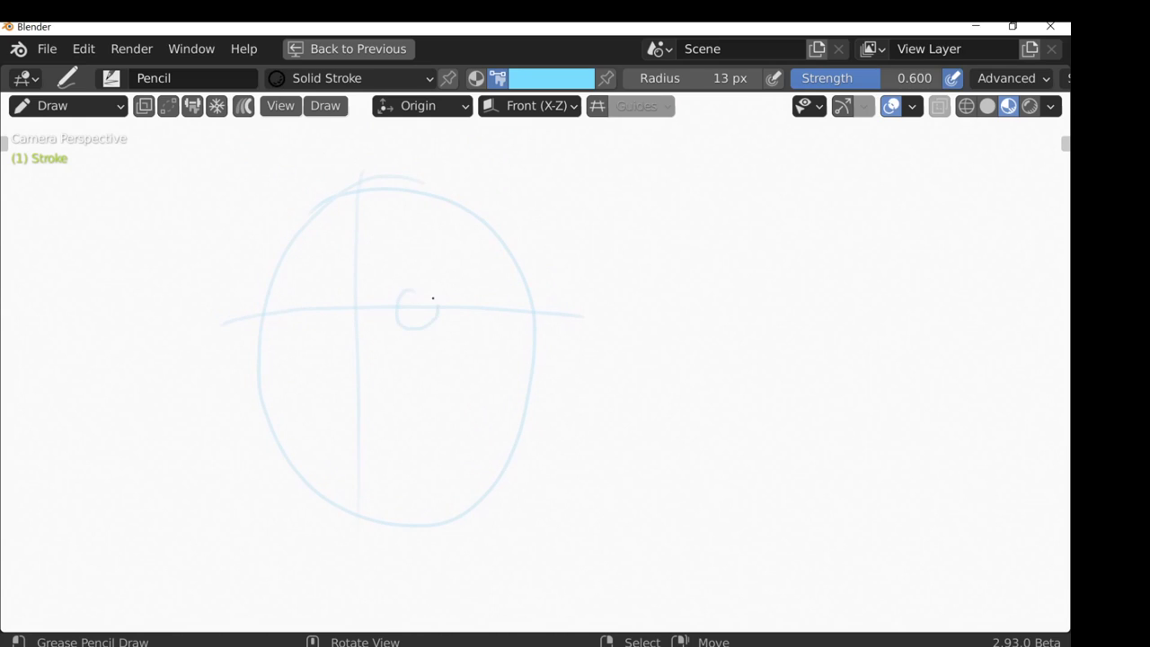
{"action": "mouse_move", "coordinate": [305, 294]}
{"action": "left_mouse_down"}
{"action": "mouse_move", "coordinate": [310, 329]}
{"action": "mouse_move", "coordinate": [296, 307]}
{"action": "left_mouse_up"}
{"action": "left_click_drag", "start_coordinate": [396, 271], "coordinate": [447, 286]}
{"action": "left_click_drag", "start_coordinate": [319, 269], "coordinate": [297, 285]}
{"action": "mouse_move", "coordinate": [334, 322]}
{"action": "left_mouse_down"}
{"action": "mouse_move", "coordinate": [313, 382]}
{"action": "mouse_move", "coordinate": [347, 388]}
{"action": "left_mouse_up"}
{"action": "key", "text": "ctrl+z"}
{"action": "mouse_move", "coordinate": [338, 323]}
{"action": "left_mouse_down"}
{"action": "mouse_move", "coordinate": [311, 383]}
{"action": "mouse_move", "coordinate": [356, 383]}
{"action": "left_mouse_up"}
- Draw the fanged mouth, the right ear and the arc of the hair bun
{"action": "left_click_drag", "start_coordinate": [304, 440], "coordinate": [434, 430]}
{"action": "key", "text": "ctrl+z"}
{"action": "mouse_move", "coordinate": [315, 441]}
{"action": "left_mouse_down"}
{"action": "mouse_move", "coordinate": [440, 435]}
{"action": "mouse_move", "coordinate": [426, 438]}
{"action": "left_mouse_up"}
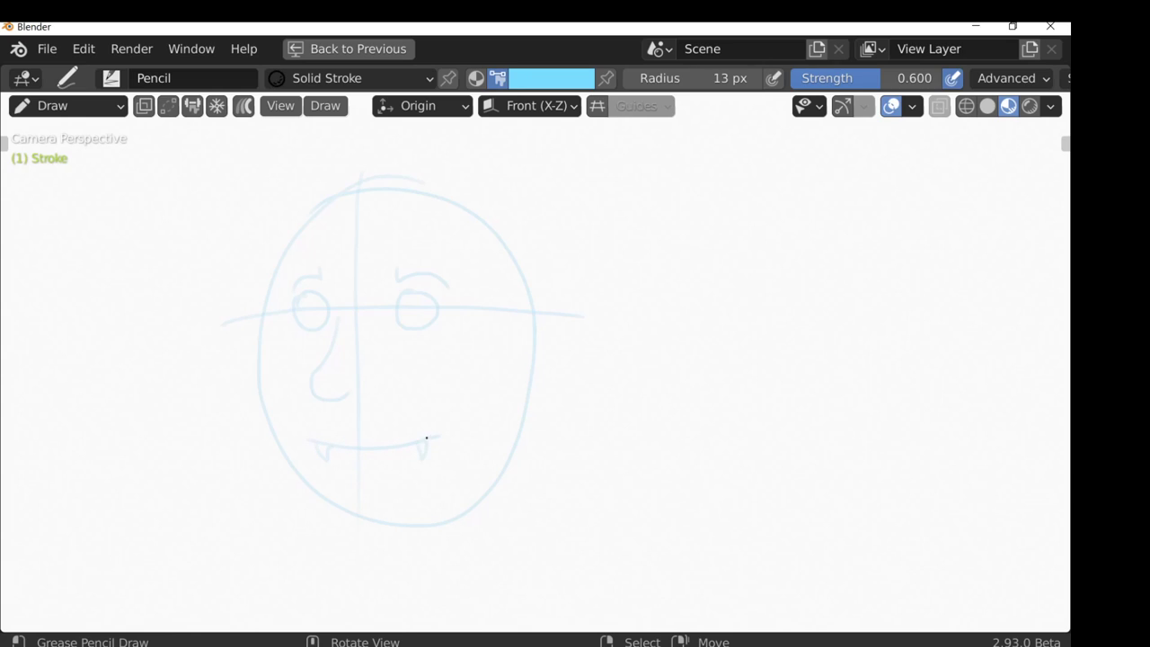
{"action": "mouse_move", "coordinate": [511, 292]}
{"action": "left_mouse_down"}
{"action": "mouse_move", "coordinate": [538, 277]}
{"action": "mouse_move", "coordinate": [539, 350]}
{"action": "mouse_move", "coordinate": [511, 360]}
{"action": "left_mouse_up"}
{"action": "scroll", "coordinate": [517, 312], "scroll_direction": "down", "scroll_amount": 1}
{"action": "mouse_move", "coordinate": [366, 224]}
{"action": "left_mouse_down"}
{"action": "mouse_move", "coordinate": [332, 295]}
{"action": "mouse_move", "coordinate": [390, 305]}
{"action": "left_mouse_up"}
{"action": "key", "text": "ctrl+z"}
{"action": "mouse_move", "coordinate": [372, 187]}
{"action": "left_mouse_down"}
{"action": "mouse_move", "coordinate": [312, 214]}
{"action": "mouse_move", "coordinate": [386, 306]}
{"action": "mouse_move", "coordinate": [399, 274]}
{"action": "mouse_move", "coordinate": [438, 271]}
{"action": "left_mouse_up"}
{"action": "key", "text": "ctrl+z"}
{"action": "key", "text": "ctrl+z"}
- Add hair under the bun, two fringe strands and the left hairline
{"action": "mouse_move", "coordinate": [405, 298]}
{"action": "left_mouse_down"}
{"action": "mouse_move", "coordinate": [441, 275]}
{"action": "mouse_move", "coordinate": [436, 294]}
{"action": "mouse_move", "coordinate": [489, 279]}
{"action": "mouse_move", "coordinate": [512, 303]}
{"action": "mouse_move", "coordinate": [512, 260]}
{"action": "left_mouse_up"}
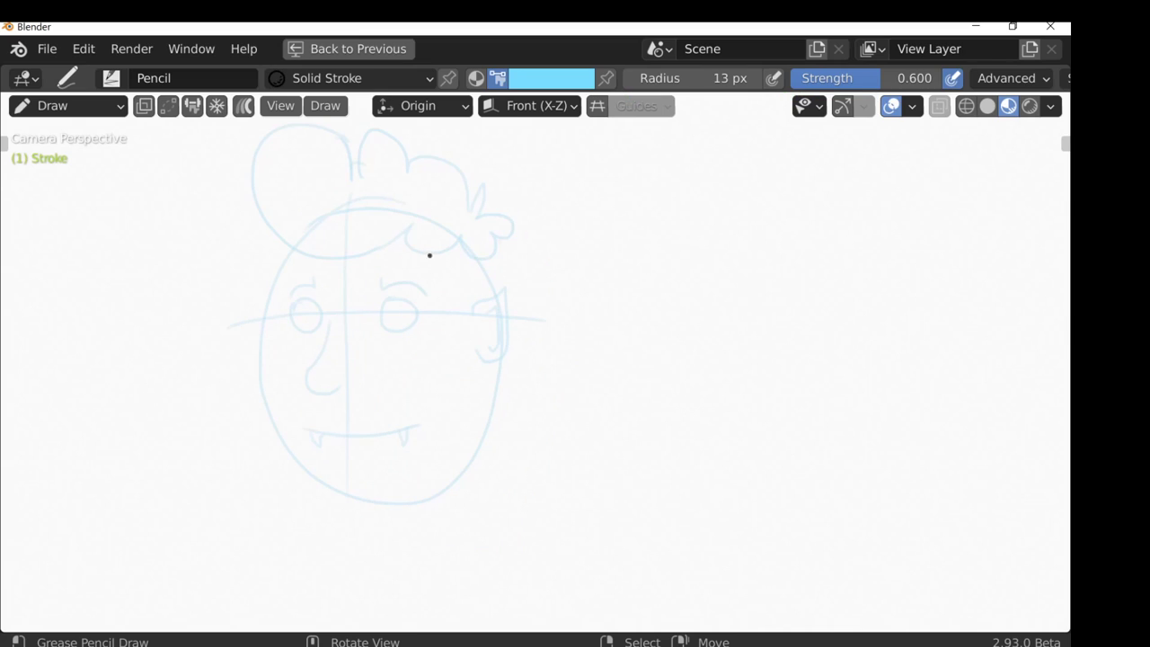
{"action": "left_click_drag", "start_coordinate": [426, 257], "coordinate": [439, 303]}
{"action": "left_click_drag", "start_coordinate": [465, 355], "coordinate": [463, 318]}
{"action": "left_click_drag", "start_coordinate": [273, 274], "coordinate": [276, 236]}
- Reinforce the face's left edge, lower cheek, right jaw and upper left side
{"action": "left_click_drag", "start_coordinate": [275, 345], "coordinate": [276, 419]}
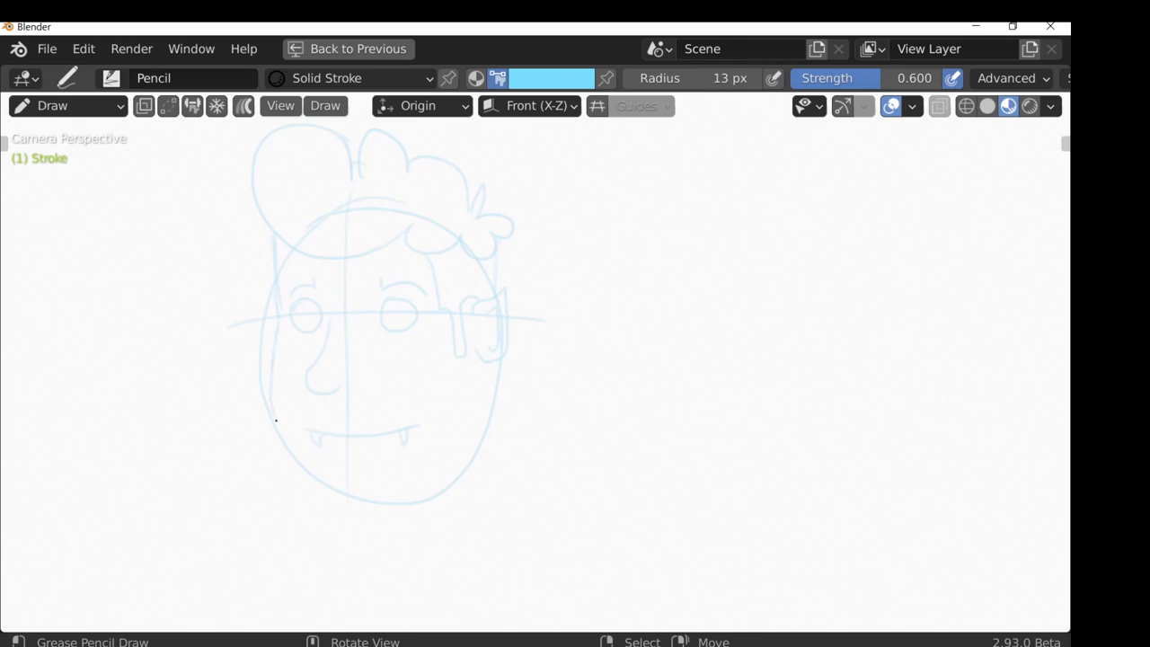
{"action": "mouse_move", "coordinate": [275, 374]}
{"action": "left_mouse_down"}
{"action": "mouse_move", "coordinate": [312, 485]}
{"action": "mouse_move", "coordinate": [297, 464]}
{"action": "mouse_move", "coordinate": [339, 500]}
{"action": "mouse_move", "coordinate": [321, 492]}
{"action": "mouse_move", "coordinate": [419, 499]}
{"action": "mouse_move", "coordinate": [332, 514]}
{"action": "left_mouse_up"}
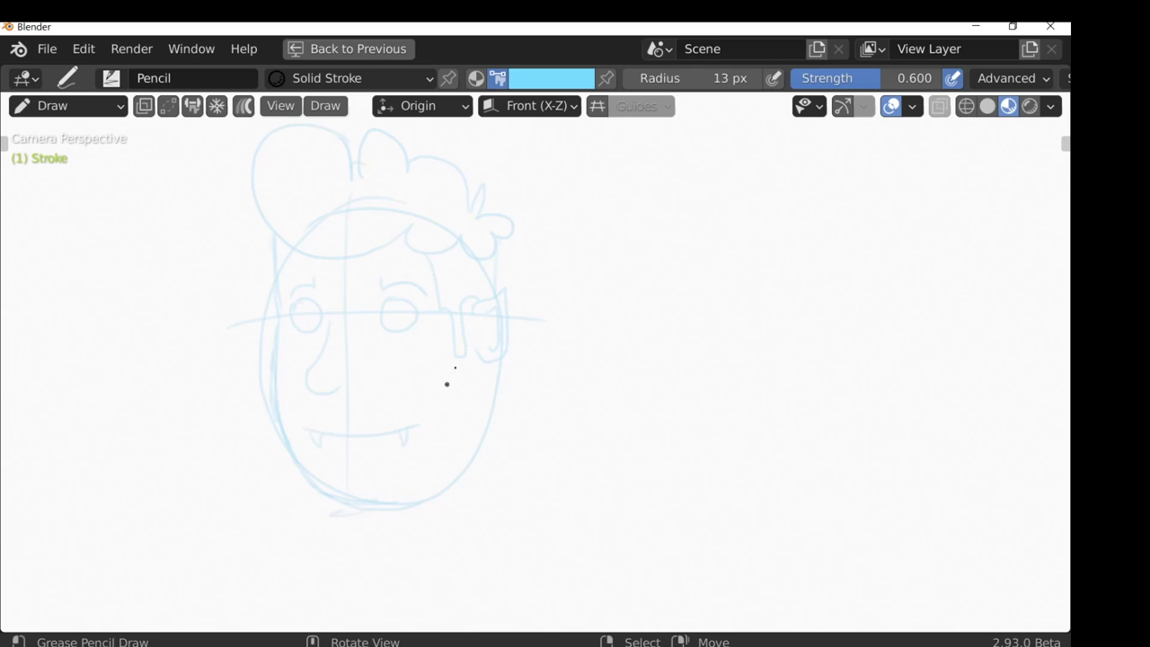
{"action": "mouse_move", "coordinate": [482, 416]}
{"action": "left_mouse_down"}
{"action": "mouse_move", "coordinate": [458, 477]}
{"action": "mouse_move", "coordinate": [427, 501]}
{"action": "left_mouse_up"}
{"action": "left_click_drag", "start_coordinate": [266, 225], "coordinate": [269, 300]}
- Make Lines the active layer and switch to the F Pen brush preset
{"action": "key", "text": "y"}
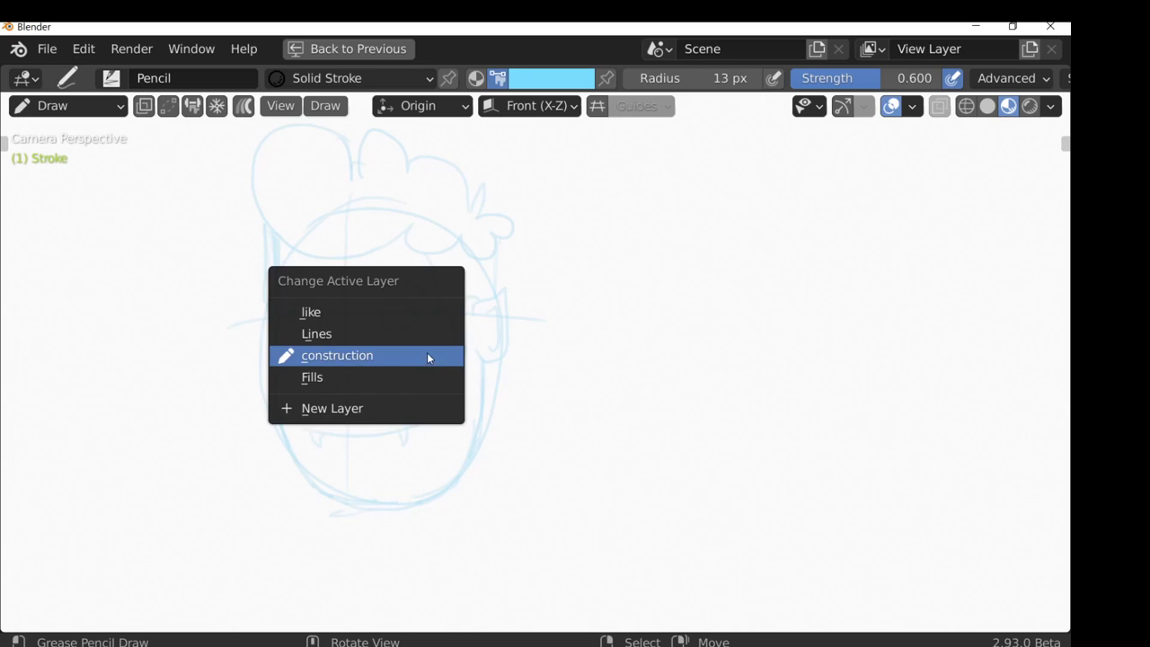
{"action": "left_click", "coordinate": [319, 333]}
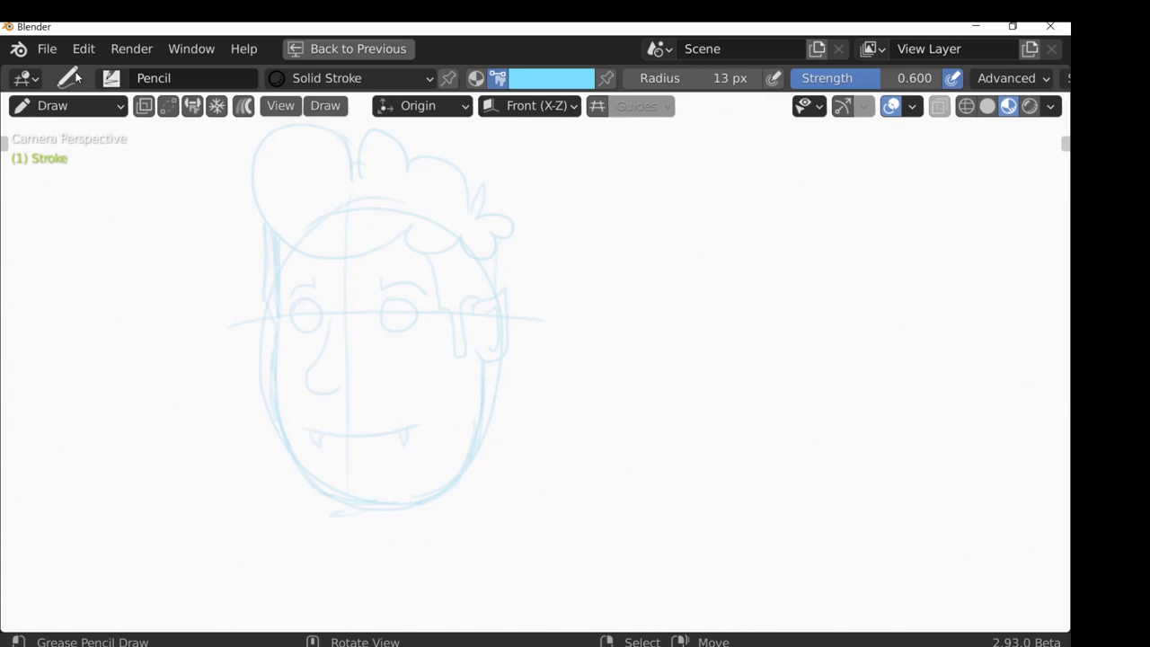
{"action": "left_click", "coordinate": [111, 78]}
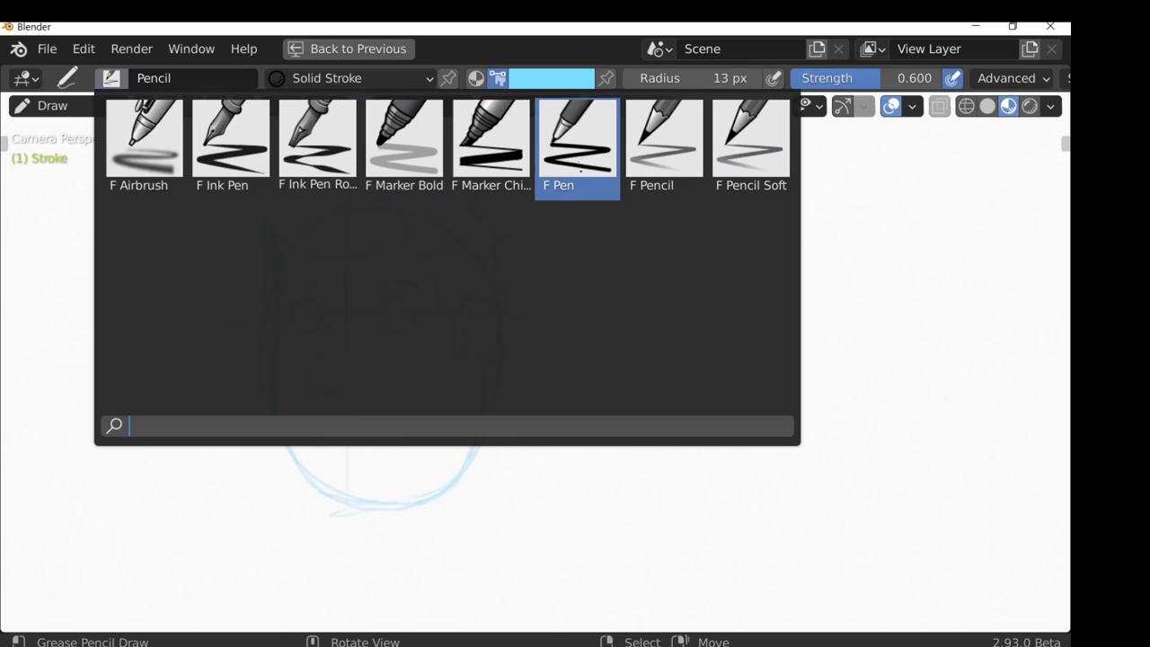
{"action": "left_click", "coordinate": [578, 162]}
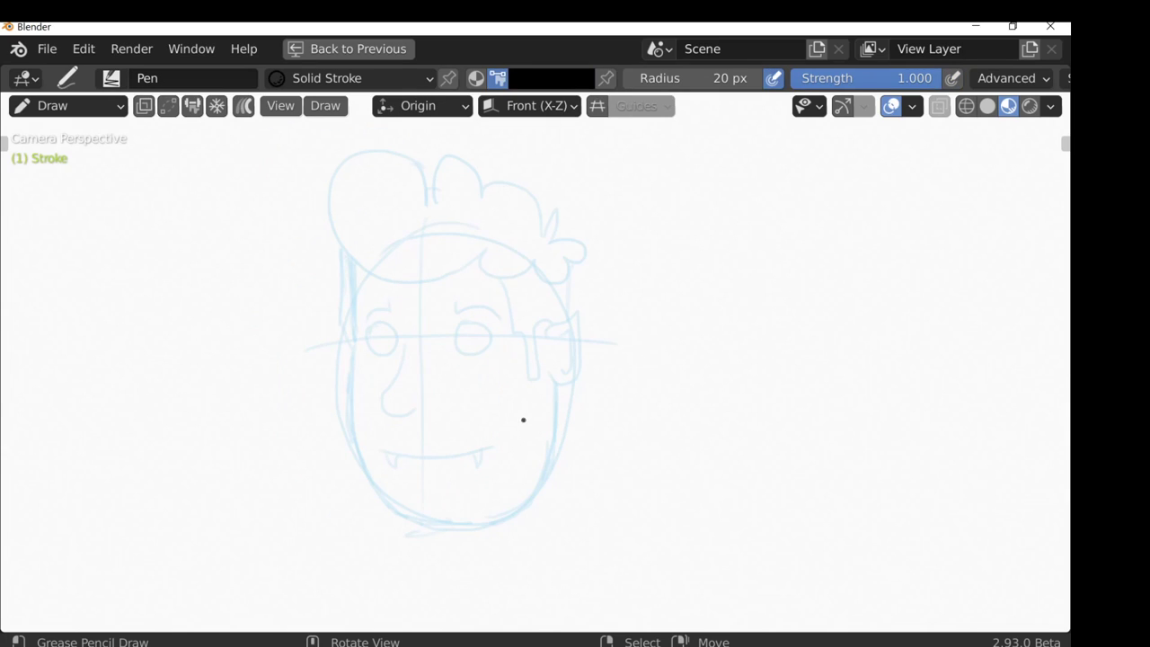
{"action": "scroll", "coordinate": [522, 420], "scroll_direction": "up", "scroll_amount": 4}
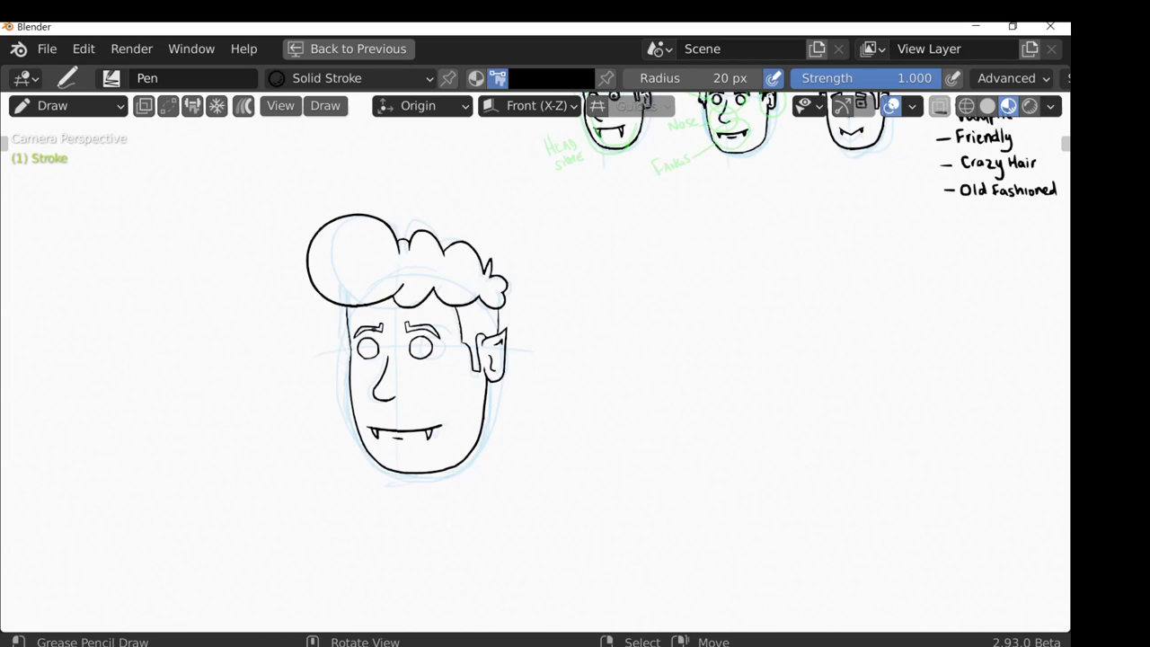
- Restore the full workspace layout and hide the construction layer
{"action": "key", "text": "ctrl"}
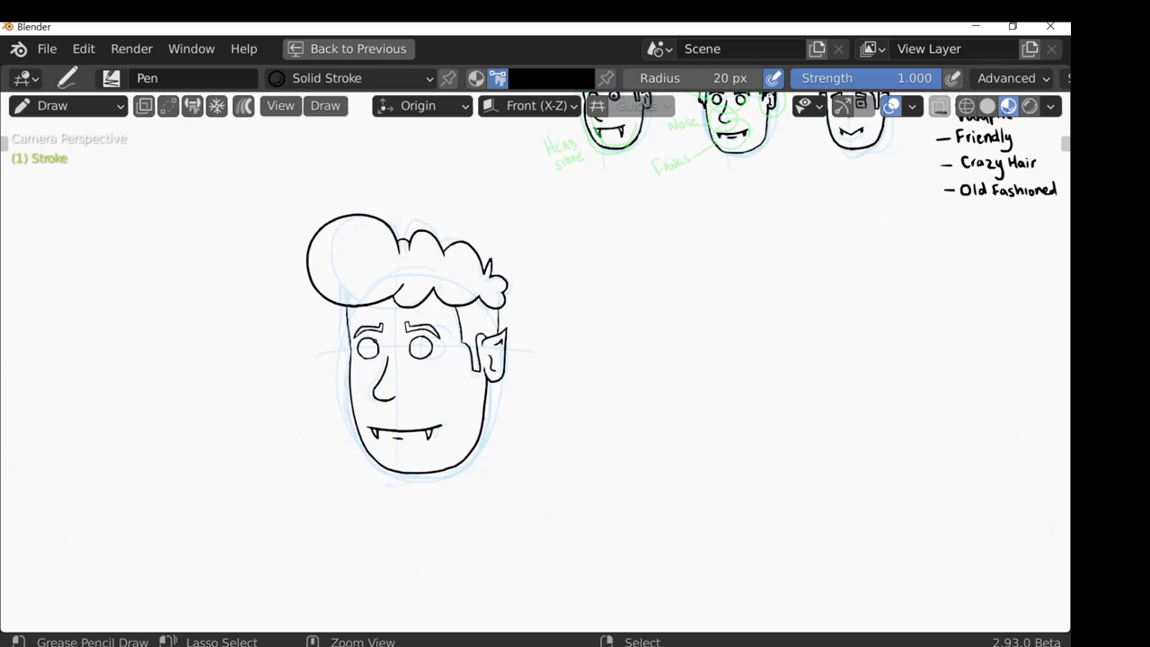
{"action": "key", "text": "ctrl+space"}
{"action": "left_click", "coordinate": [174, 569]}
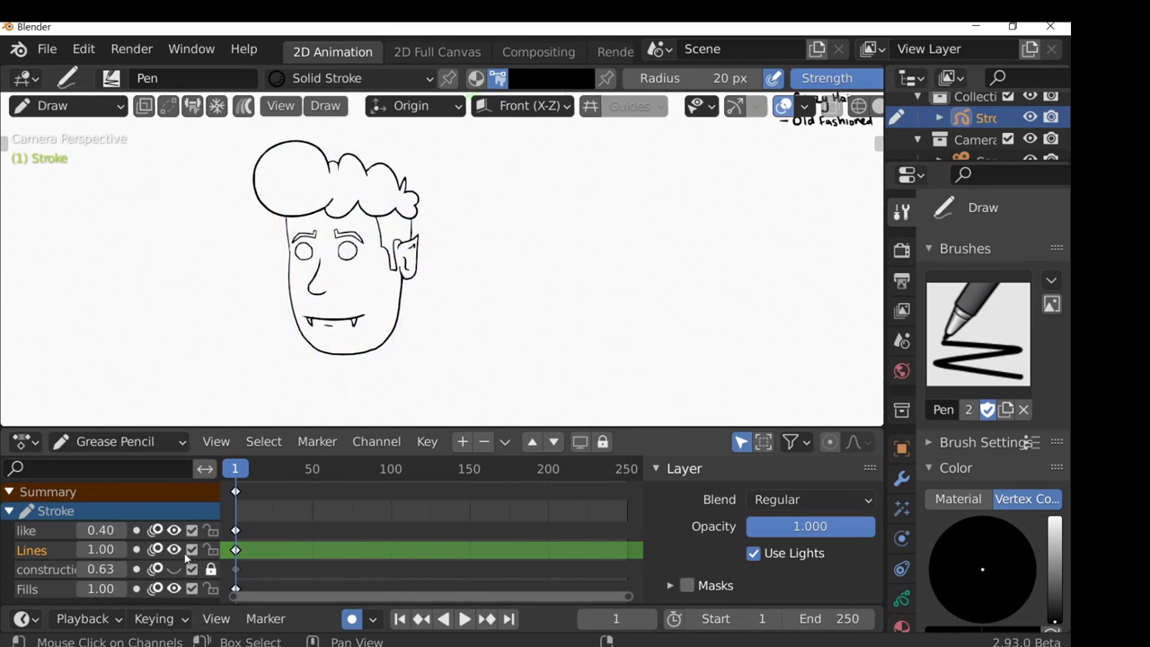
- On the Fills layer, take the Fill tool with a very light blue colour
{"action": "left_click", "coordinate": [32, 589]}
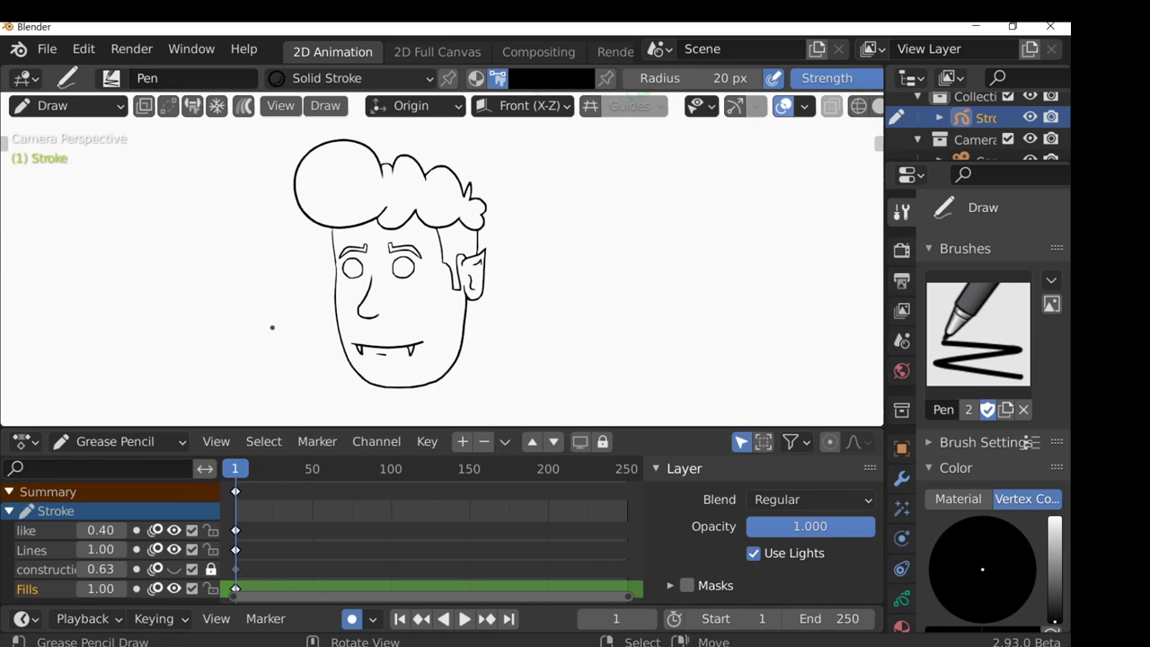
{"action": "key", "text": "t"}
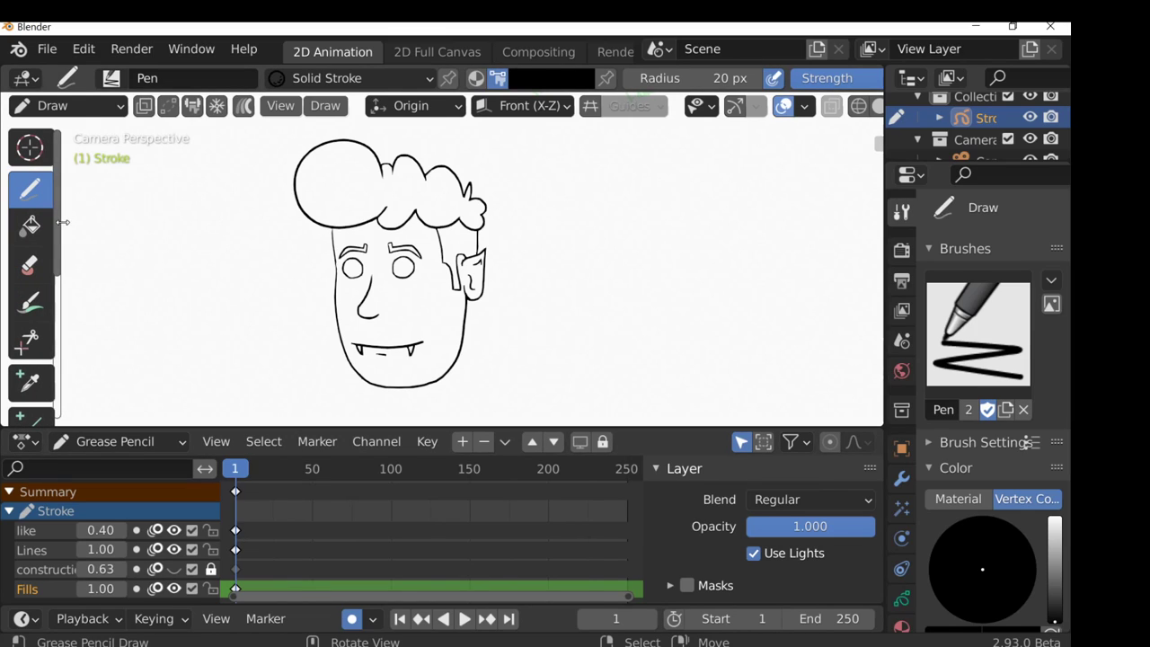
{"action": "left_click", "coordinate": [29, 224]}
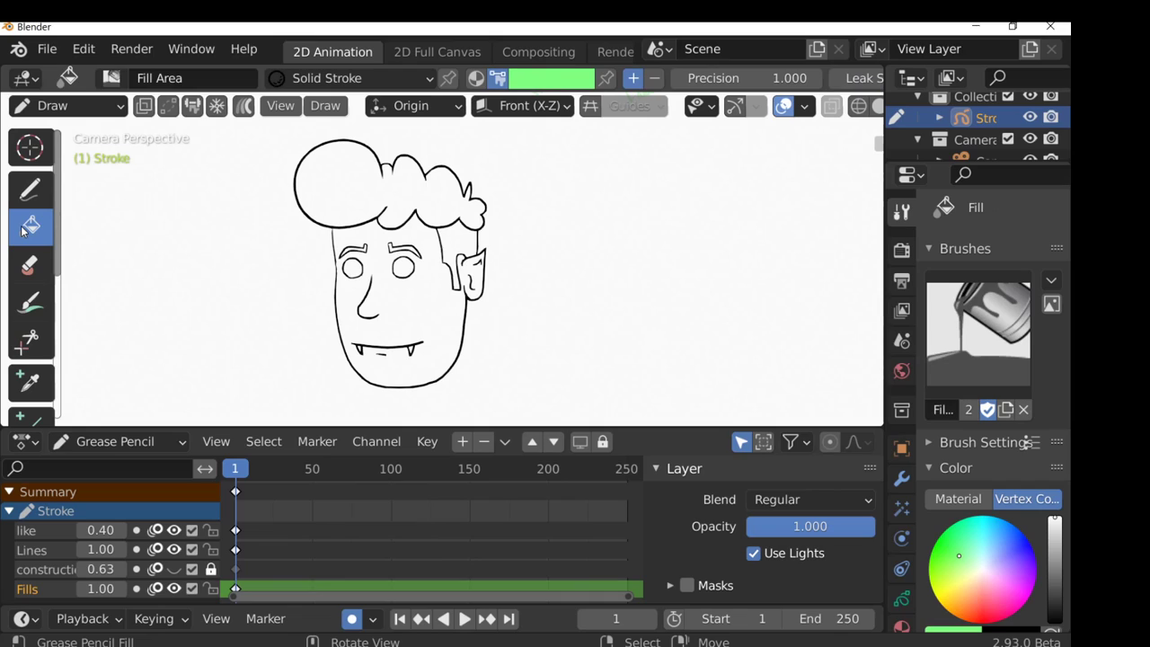
{"action": "left_click", "coordinate": [539, 81]}
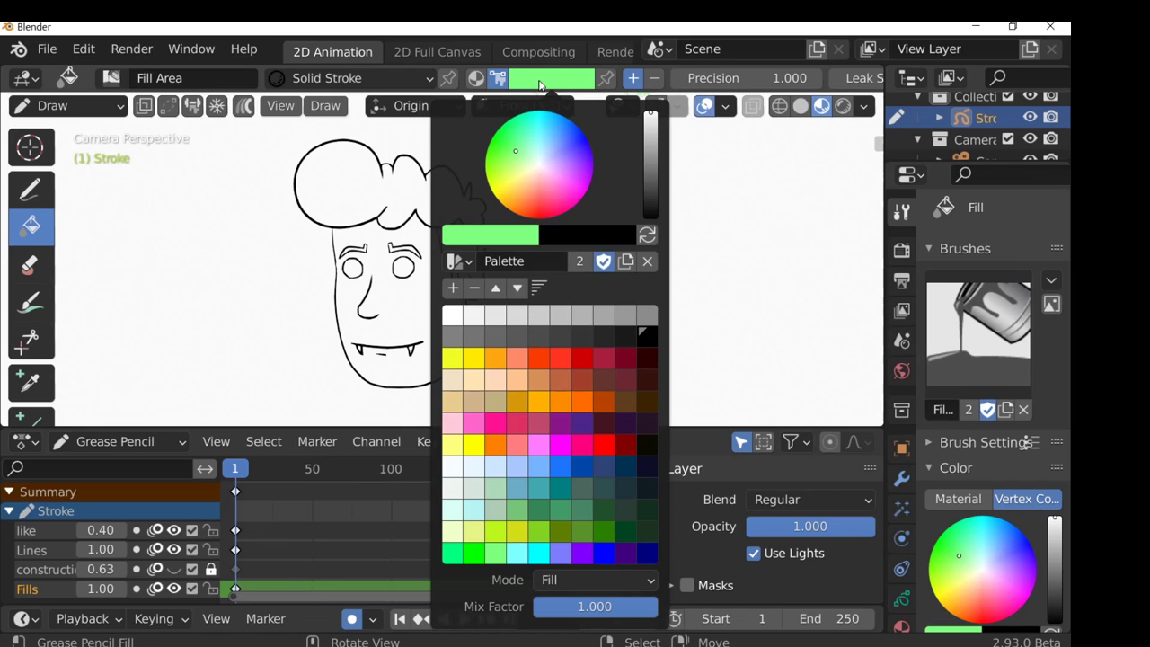
{"action": "left_click", "coordinate": [475, 467]}
{"action": "key", "text": "ctrl+alt+space"}
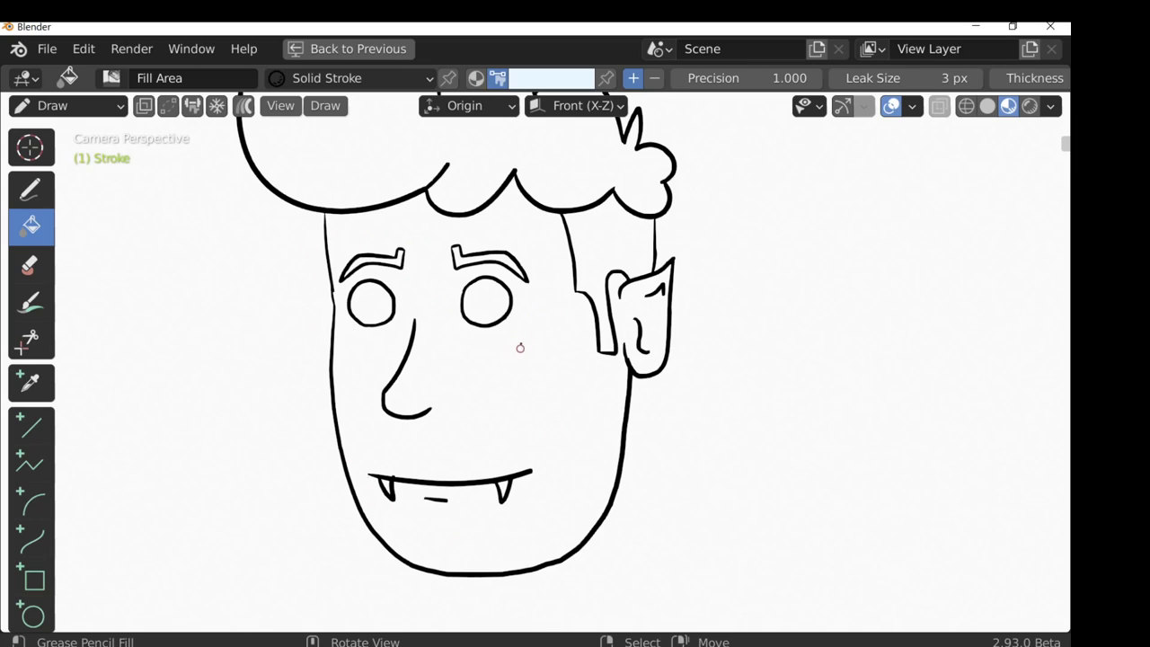
- Fill the face light blue using the Solid Fill material
{"action": "left_click", "coordinate": [317, 82]}
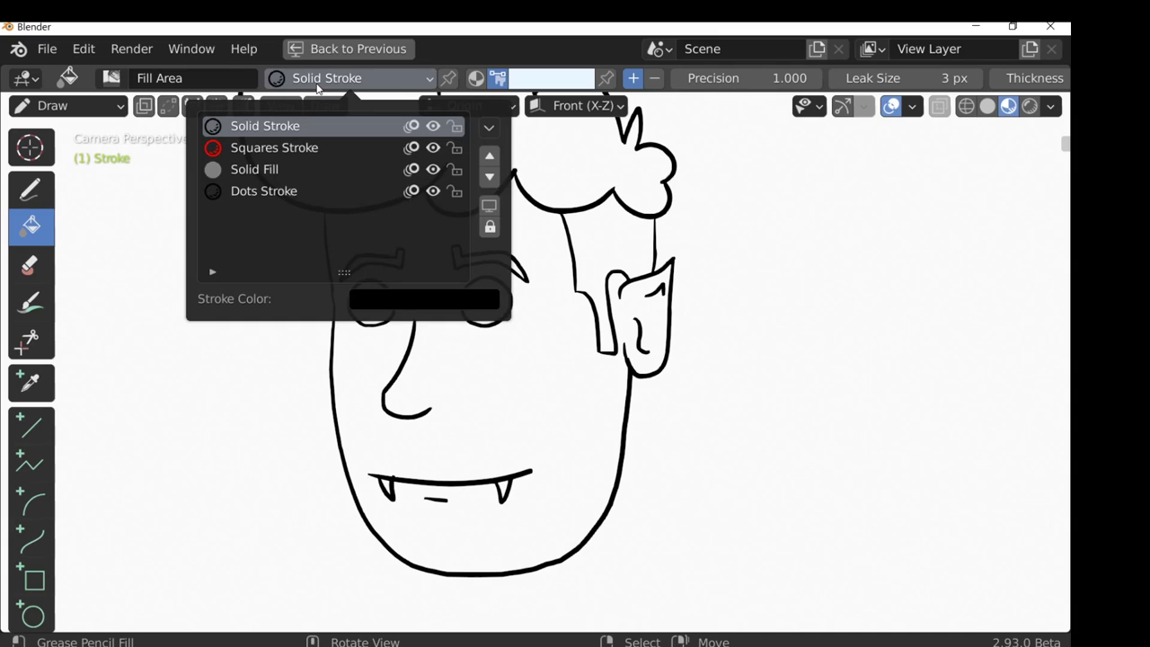
{"action": "left_click", "coordinate": [281, 169]}
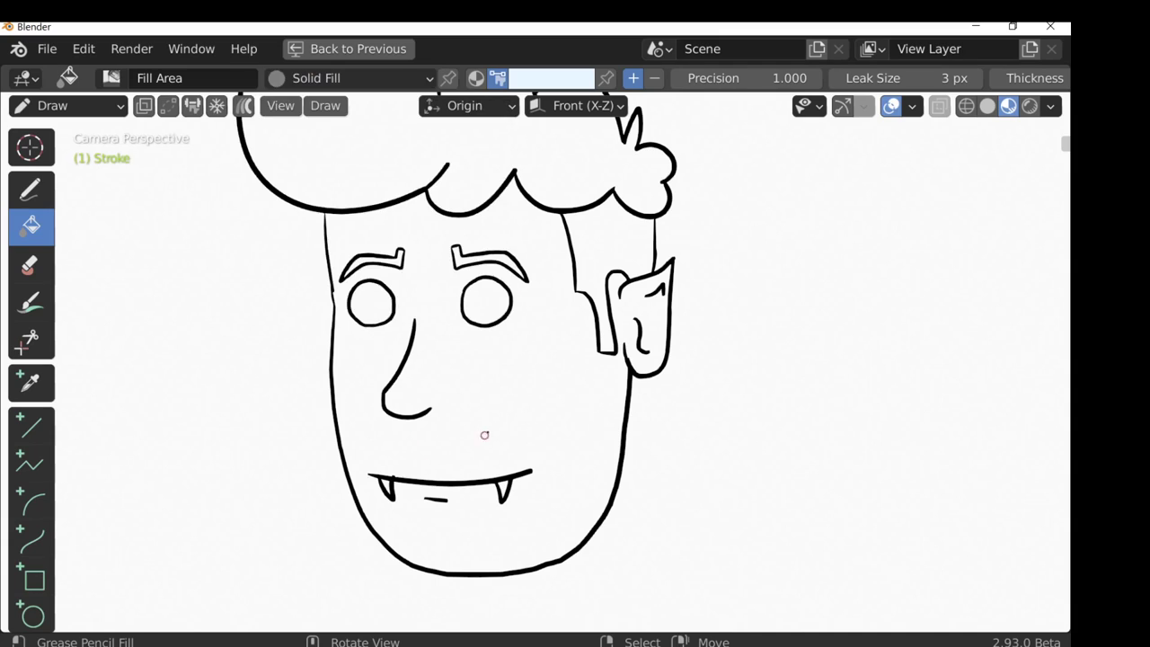
{"action": "left_click", "coordinate": [527, 396]}
{"action": "mouse_move", "coordinate": [469, 338]}
{"action": "middle_mouse_down", "text": "shift"}
{"action": "mouse_move", "coordinate": [448, 346]}
{"action": "mouse_move", "coordinate": [498, 249]}
{"action": "mouse_move", "coordinate": [472, 270]}
{"action": "middle_mouse_up", "text": "shift"}
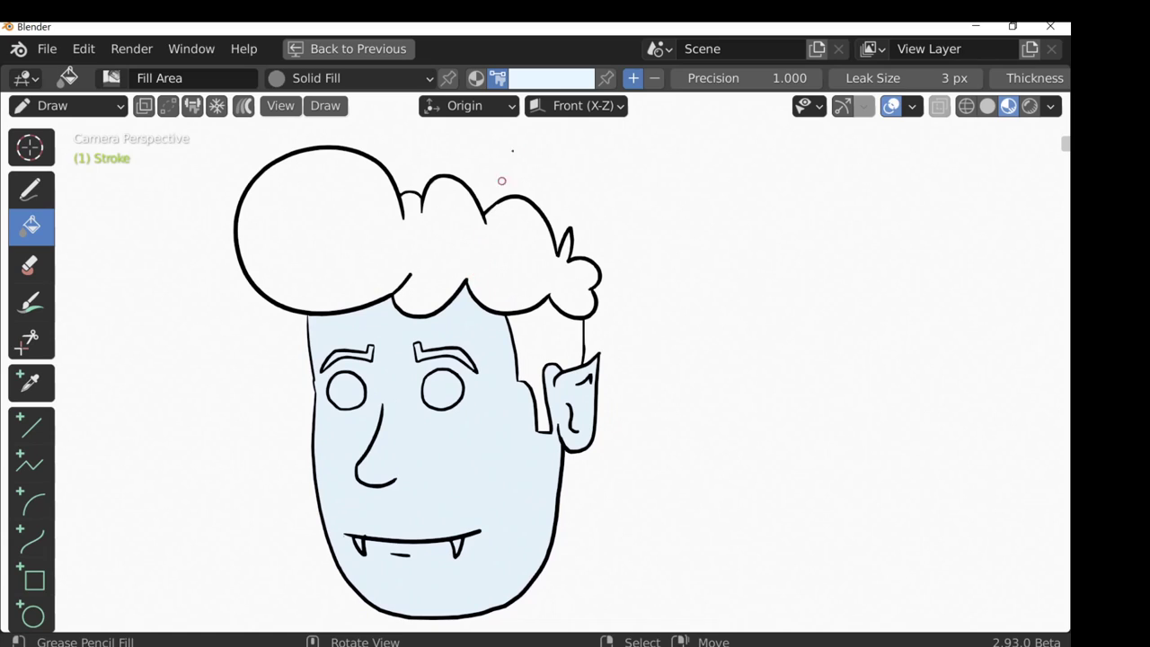
- Fill the hair and the sideburn beside the ear with dark grey
{"action": "left_click", "coordinate": [562, 77]}
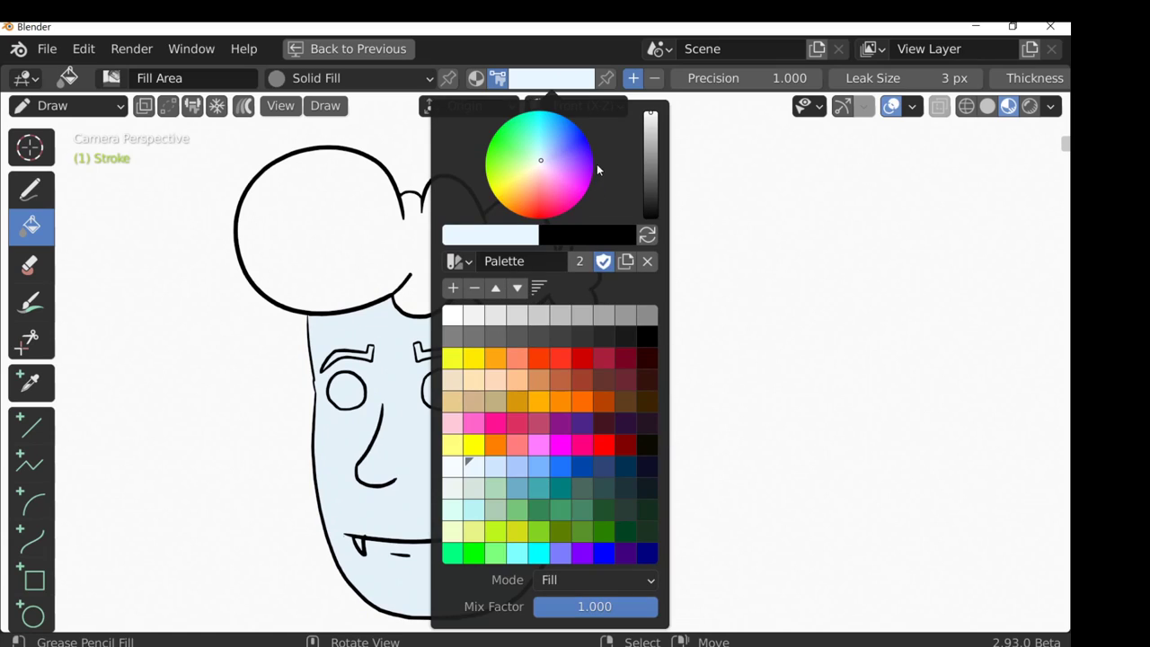
{"action": "scroll", "coordinate": [495, 228], "scroll_direction": "up", "scroll_amount": 2}
{"action": "middle_click_drag", "start_coordinate": [513, 210], "coordinate": [487, 259], "text": "shift"}
{"action": "left_click", "coordinate": [488, 263]}
{"action": "left_click", "coordinate": [609, 338]}
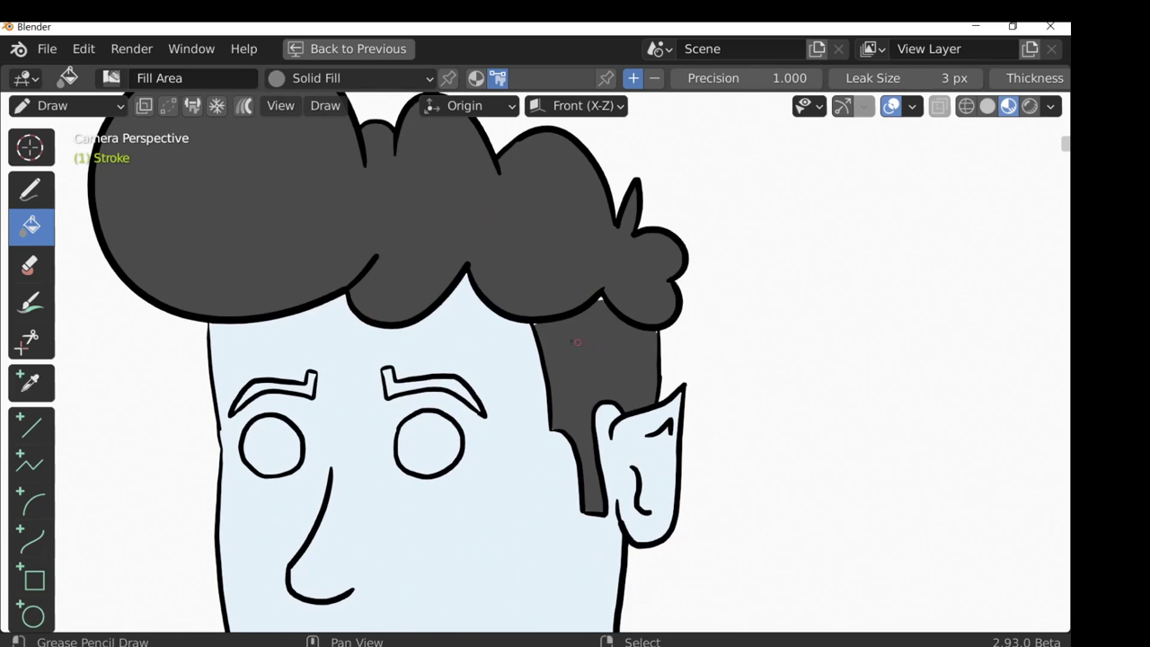
- Undo the sideburn fill and refill it dark grey from a closer view
{"action": "middle_click_drag", "start_coordinate": [592, 308], "coordinate": [595, 293], "text": "shift"}
{"action": "scroll", "coordinate": [629, 251], "scroll_direction": "up", "scroll_amount": 2}
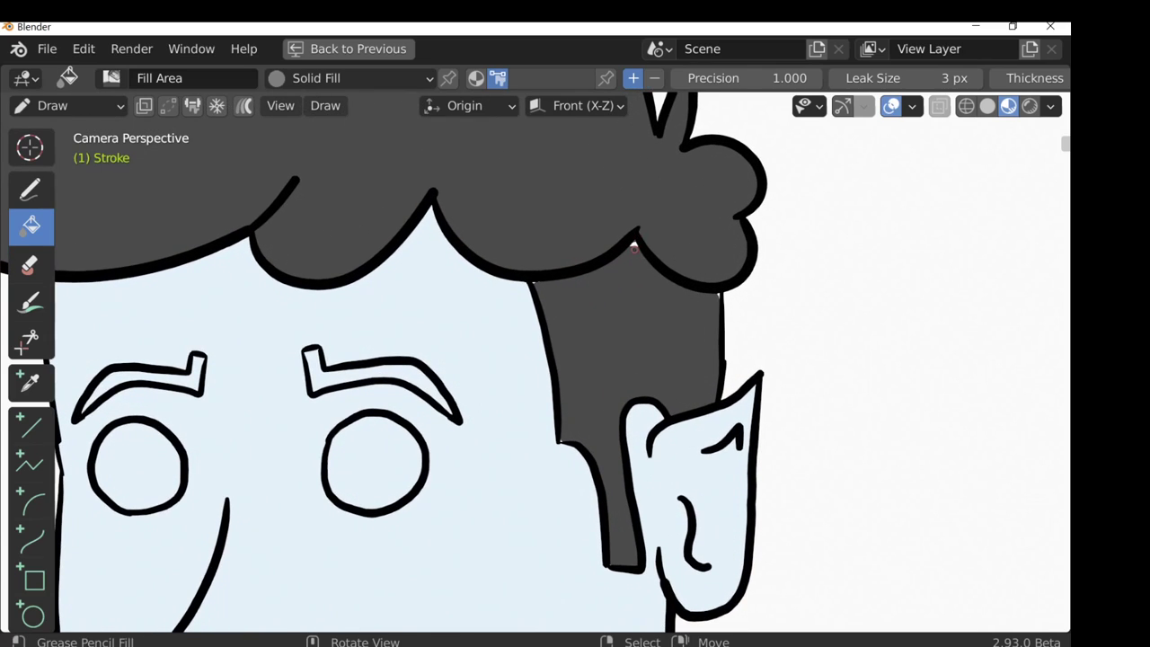
{"action": "key", "text": "ctrl+z"}
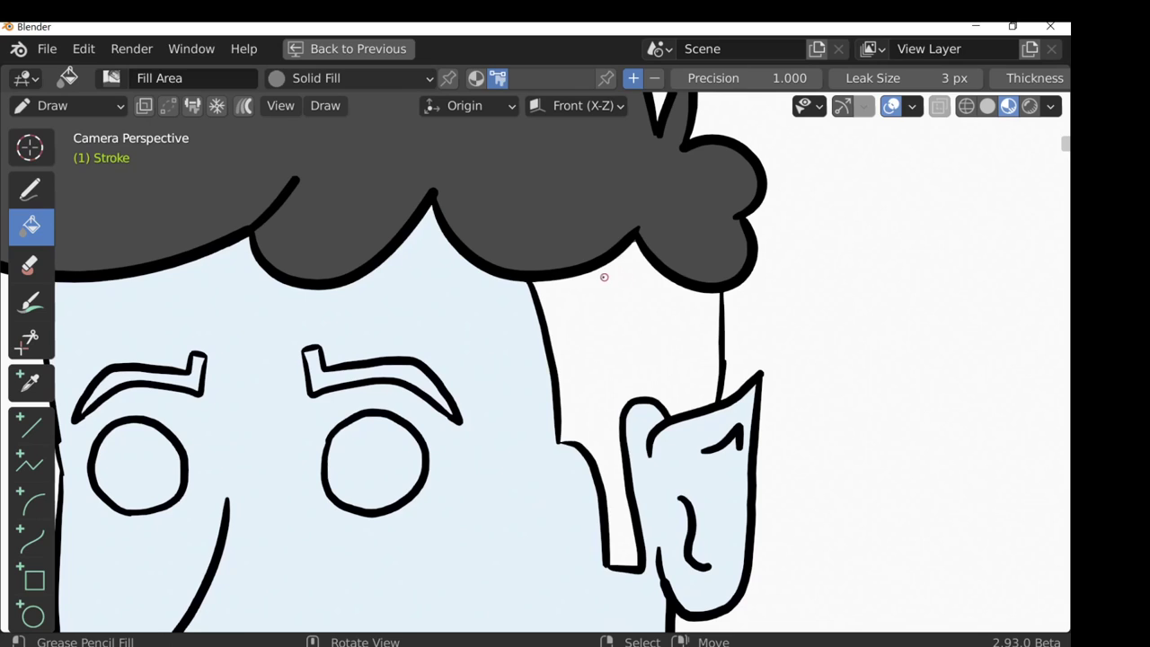
{"action": "middle_click_drag", "start_coordinate": [607, 278], "coordinate": [538, 306], "text": "shift"}
{"action": "scroll", "coordinate": [539, 262], "scroll_direction": "up", "scroll_amount": 2}
{"action": "middle_click_drag", "start_coordinate": [539, 261], "coordinate": [567, 247], "text": "shift"}
{"action": "left_click", "coordinate": [574, 230]}
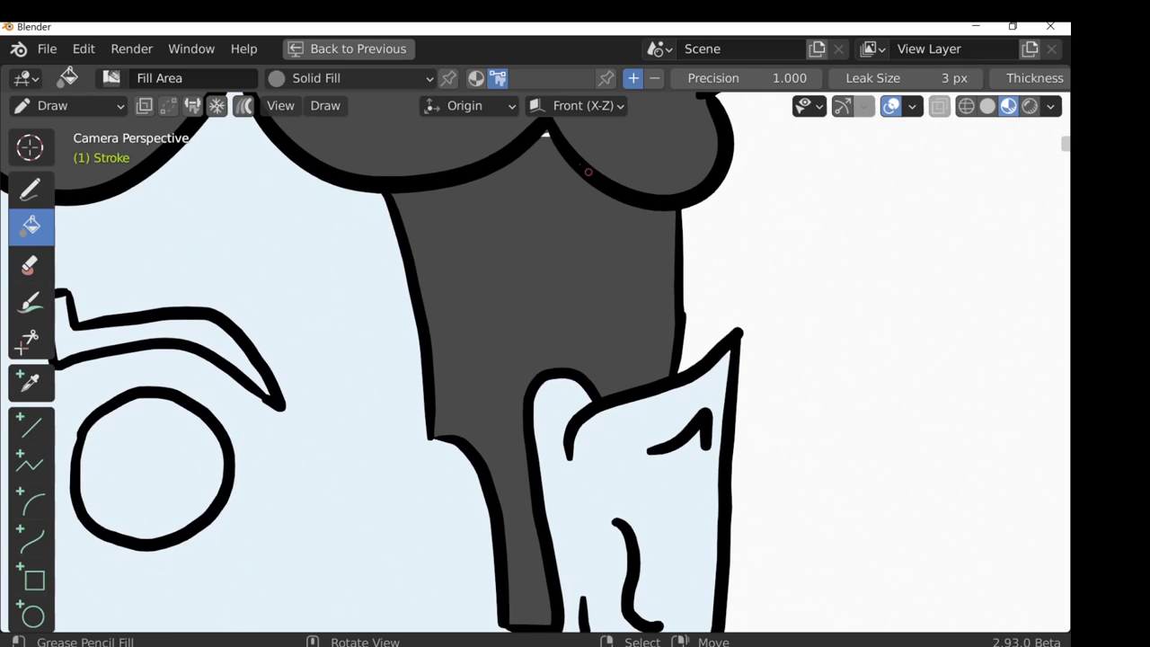
{"action": "middle_click_drag", "start_coordinate": [588, 171], "coordinate": [582, 204], "text": "shift"}
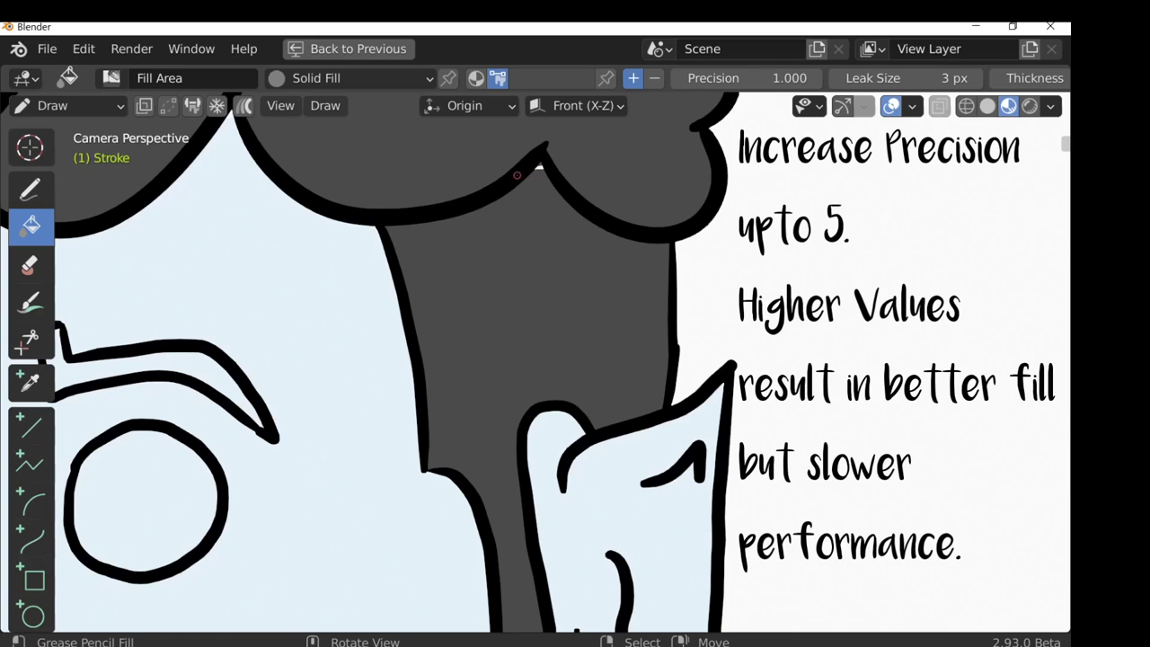
- Paint both eyebrows dark grey with the Draw tool
{"action": "left_click", "coordinate": [30, 189]}
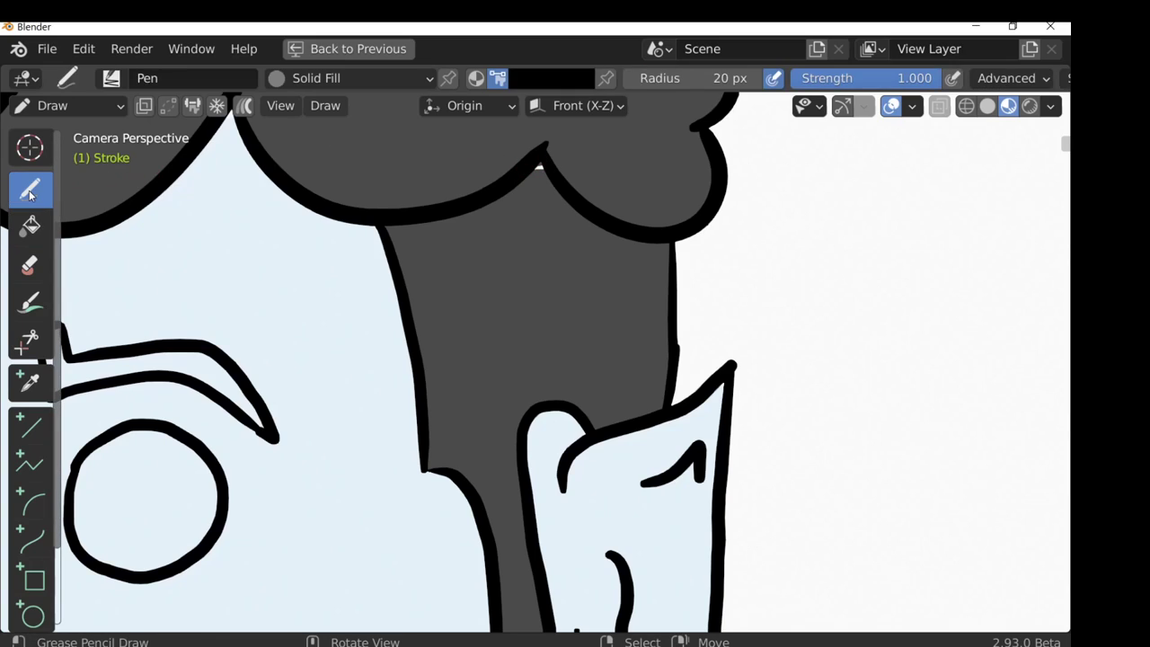
{"action": "left_click", "coordinate": [544, 82]}
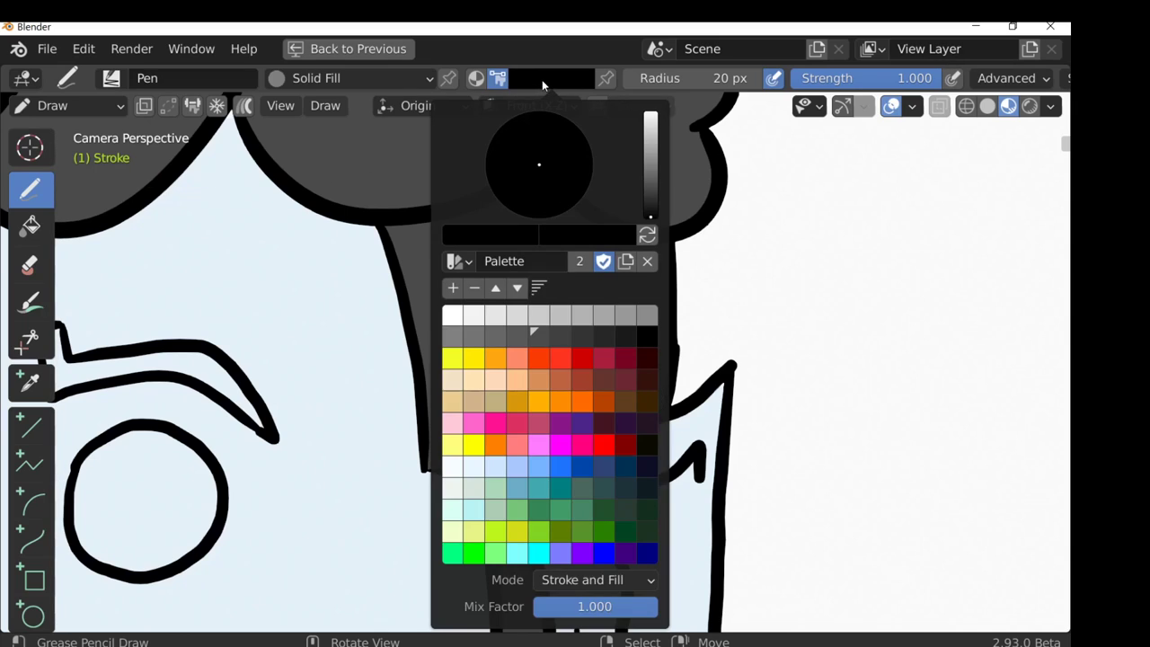
{"action": "left_click", "coordinate": [542, 338]}
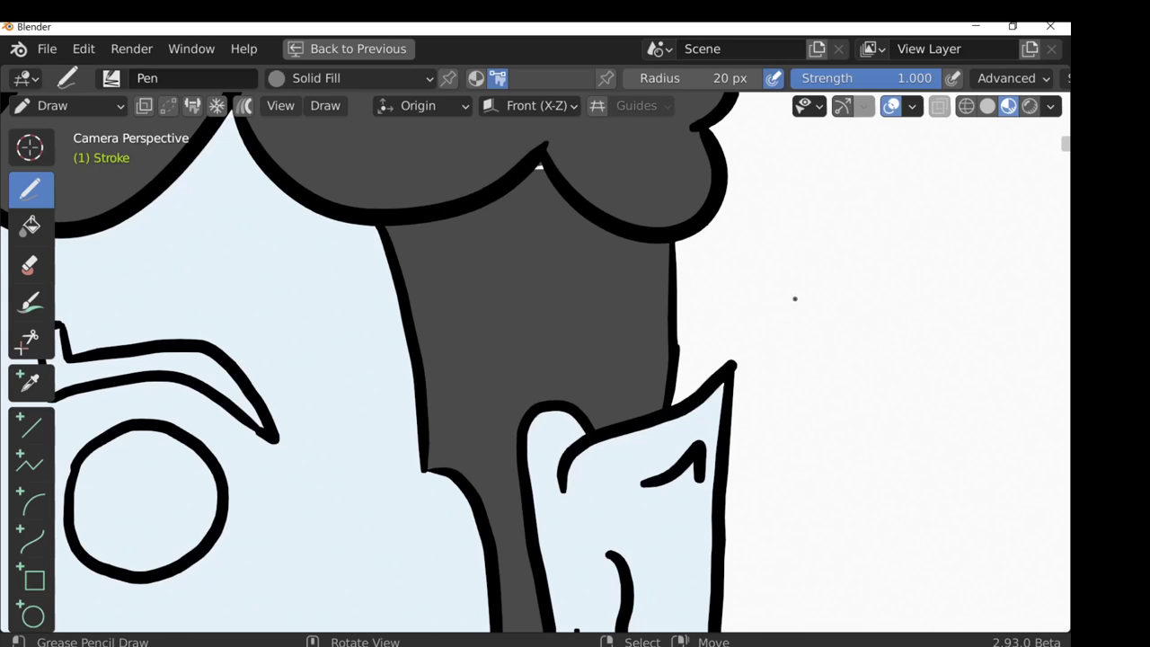
{"action": "left_click_drag", "start_coordinate": [813, 303], "coordinate": [865, 289]}
{"action": "mouse_move", "coordinate": [840, 219]}
{"action": "left_mouse_down"}
{"action": "mouse_move", "coordinate": [808, 254]}
{"action": "mouse_move", "coordinate": [755, 273]}
{"action": "mouse_move", "coordinate": [775, 299]}
{"action": "mouse_move", "coordinate": [750, 341]}
{"action": "mouse_move", "coordinate": [845, 366]}
{"action": "left_mouse_up"}
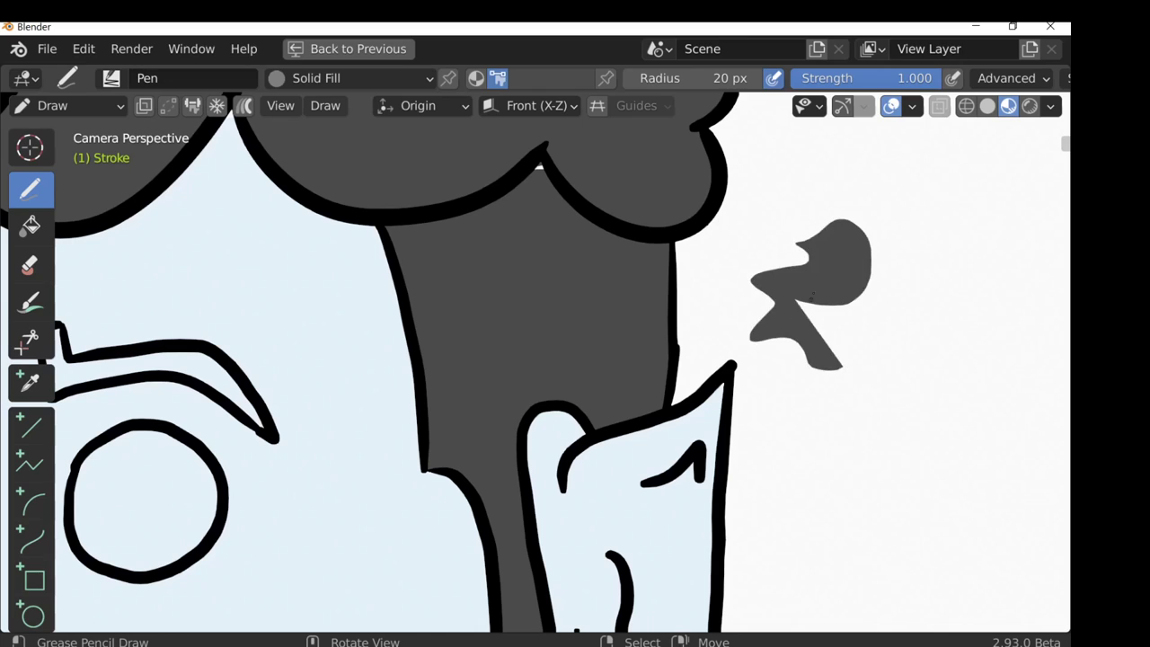
{"action": "key", "text": "ctrl+z"}
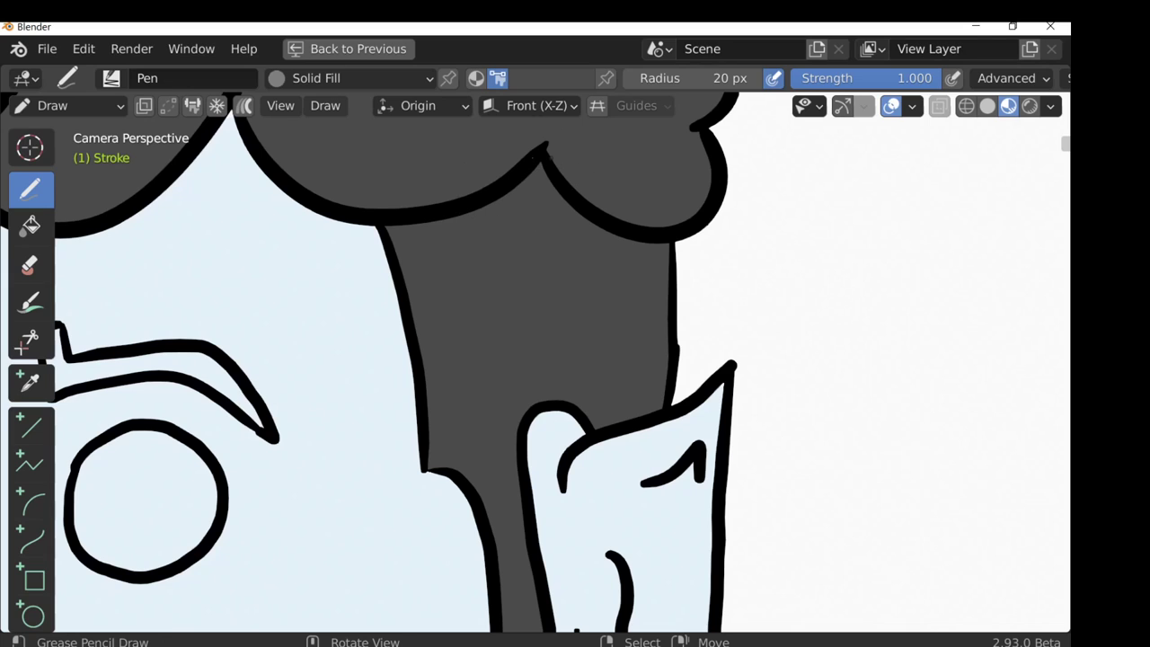
- Raise the Fill tool's precision to 5.000
{"action": "middle_click_drag", "start_coordinate": [548, 159], "coordinate": [551, 276], "text": "ctrl"}
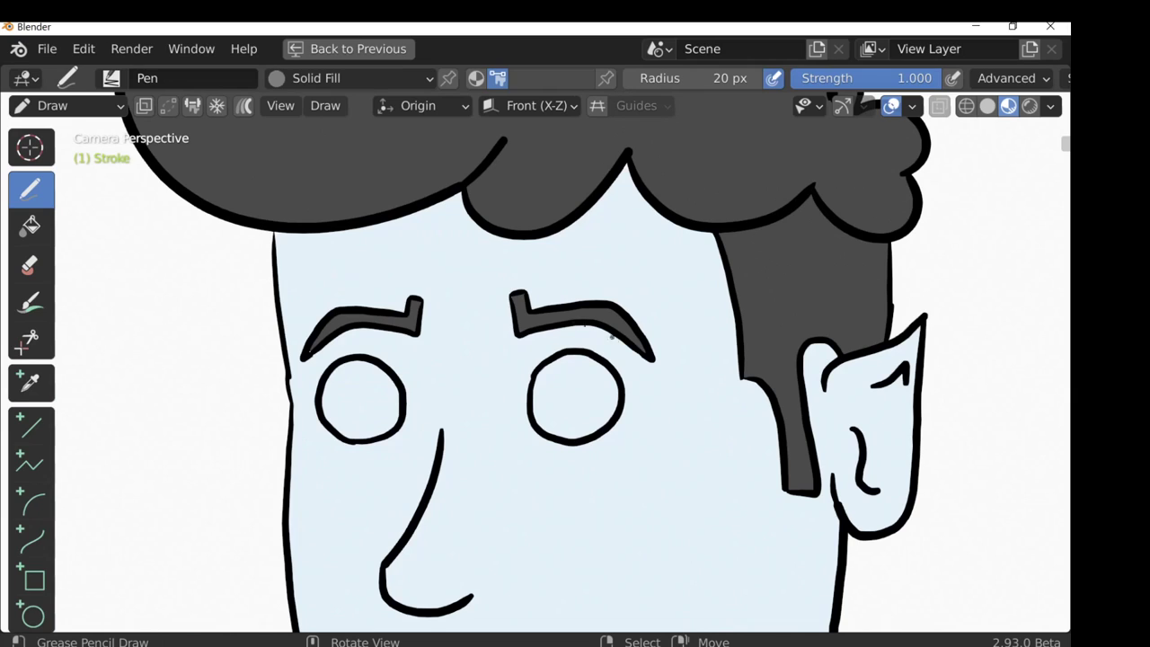
{"action": "left_click", "coordinate": [30, 225]}
{"action": "left_click_drag", "start_coordinate": [746, 78], "coordinate": [783, 78]}
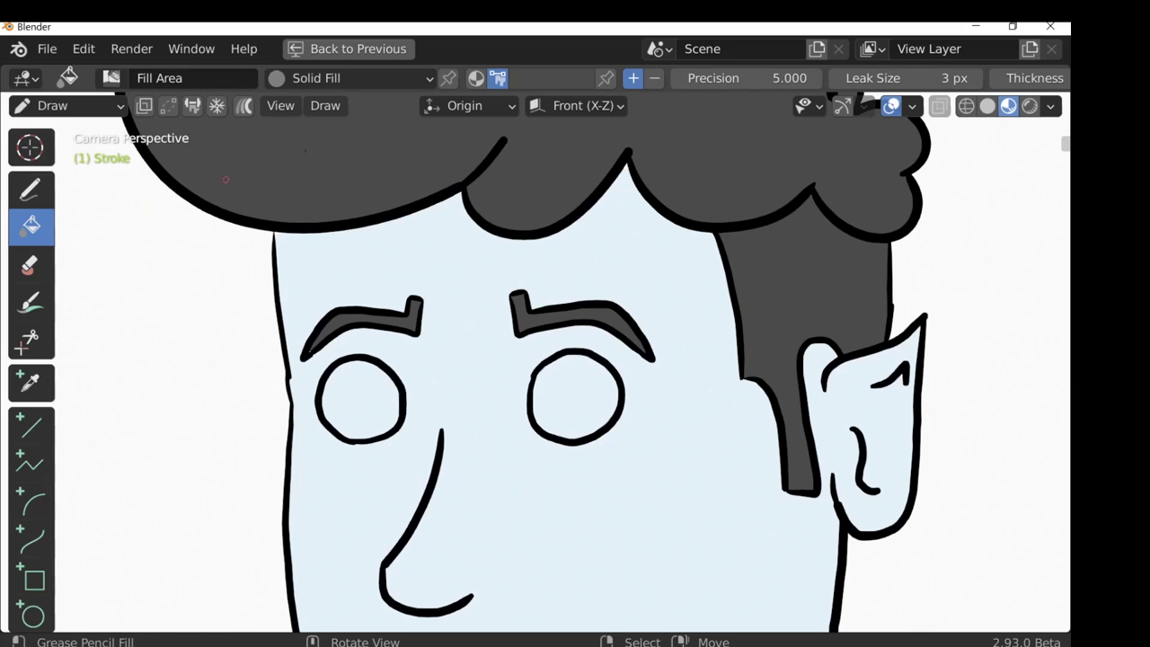
- Fill both vampire eyes with white
{"action": "left_click", "coordinate": [551, 78]}
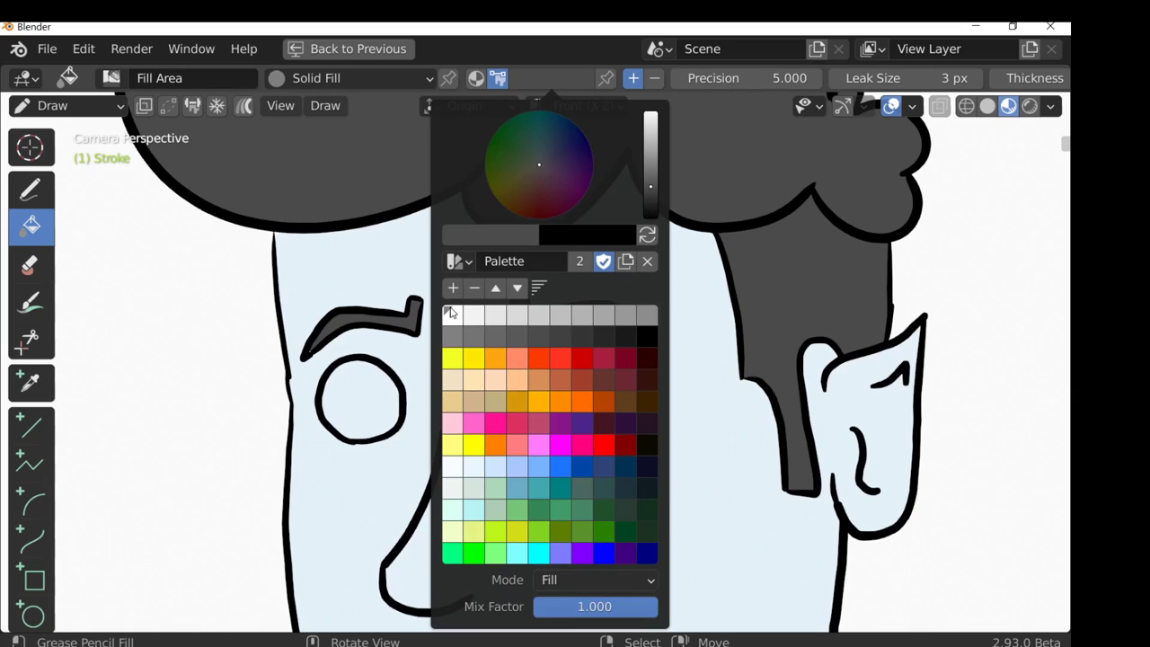
{"action": "left_click", "coordinate": [453, 309]}
{"action": "left_click", "coordinate": [559, 397]}
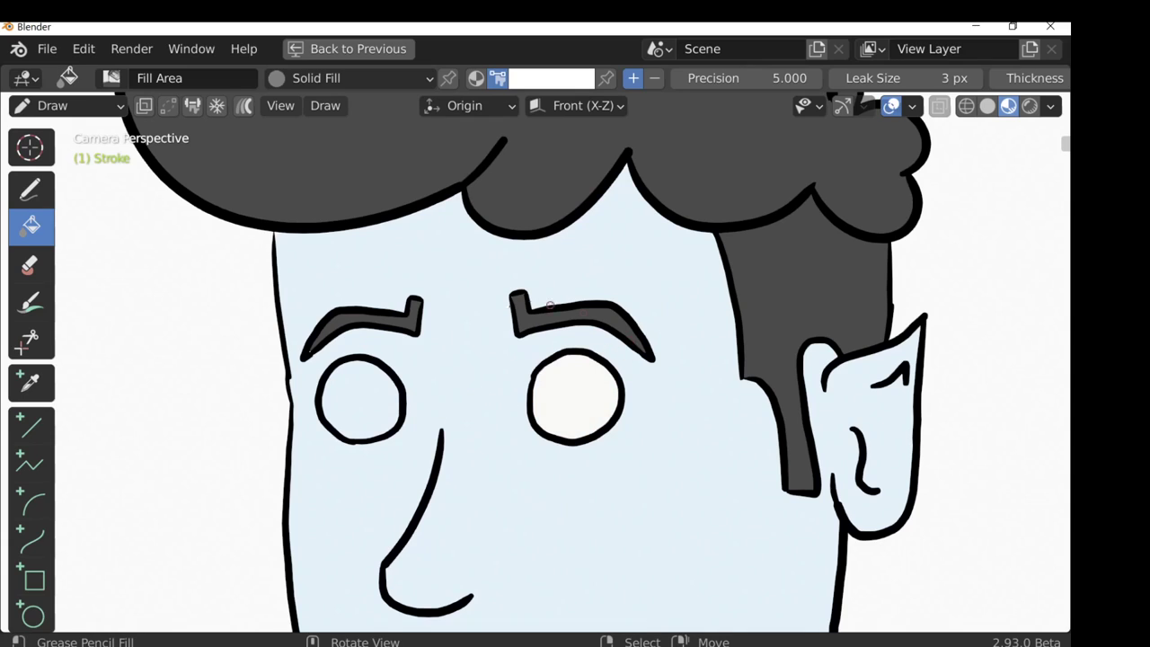
{"action": "left_click", "coordinate": [336, 395]}
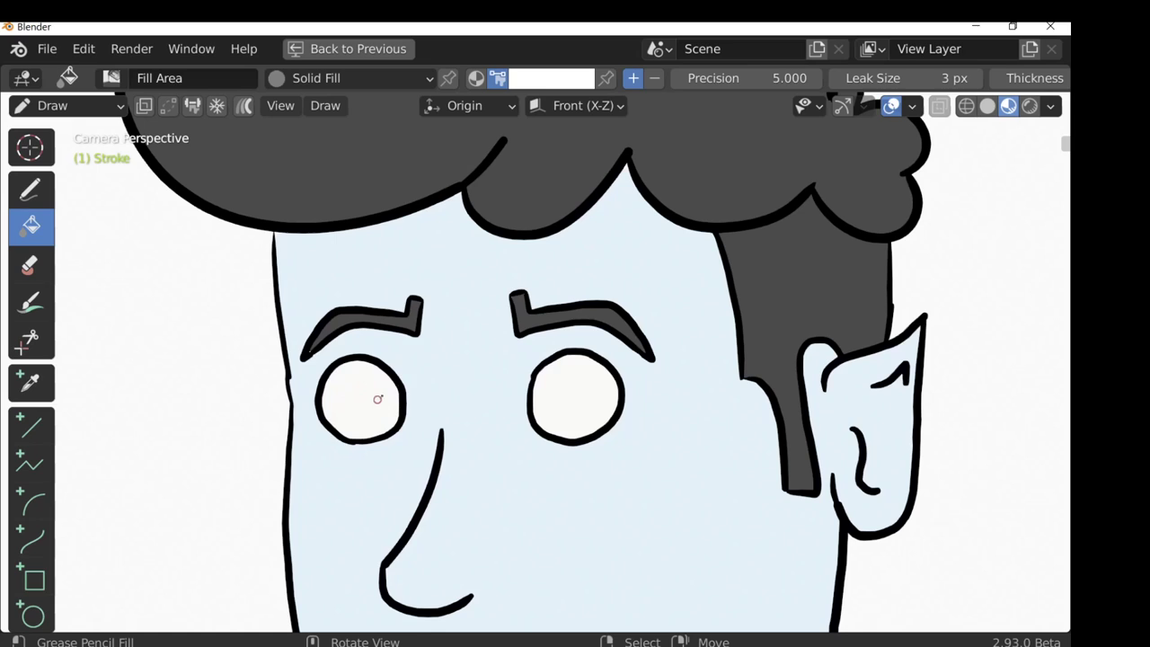
- Inspect the coloured head, then restore the full workspace layout with Ctrl+Space
{"action": "scroll", "coordinate": [618, 238], "scroll_direction": "down", "scroll_amount": 5}
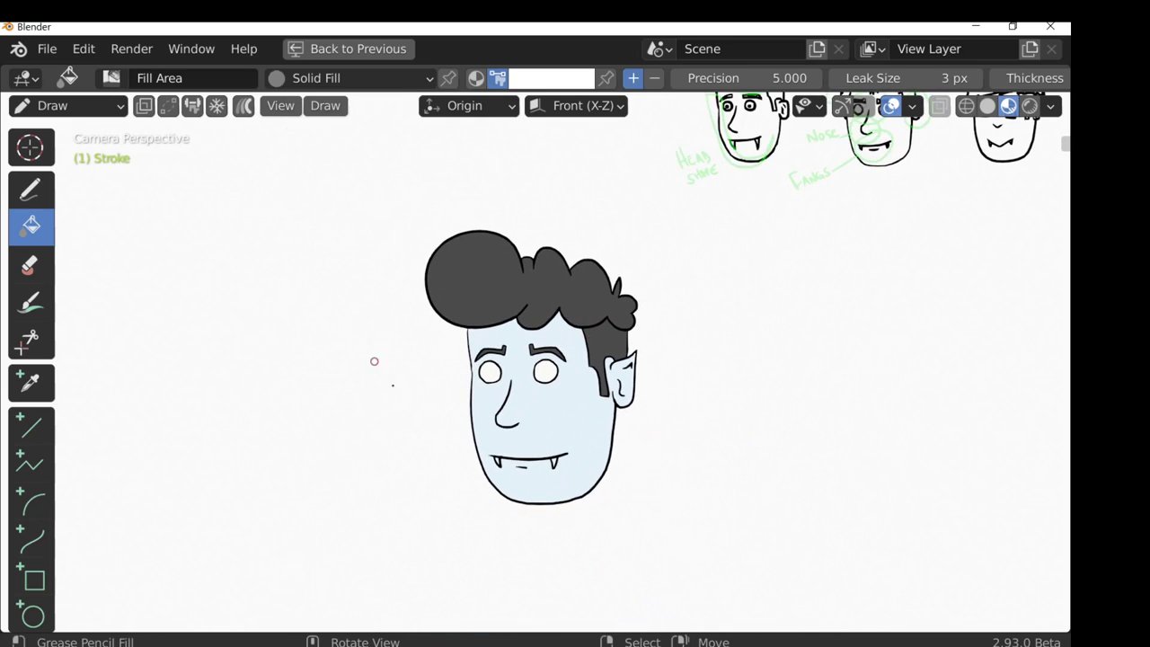
{"action": "scroll", "coordinate": [474, 328], "scroll_direction": "up", "scroll_amount": 1}
{"action": "scroll", "coordinate": [485, 310], "scroll_direction": "up", "scroll_amount": 4}
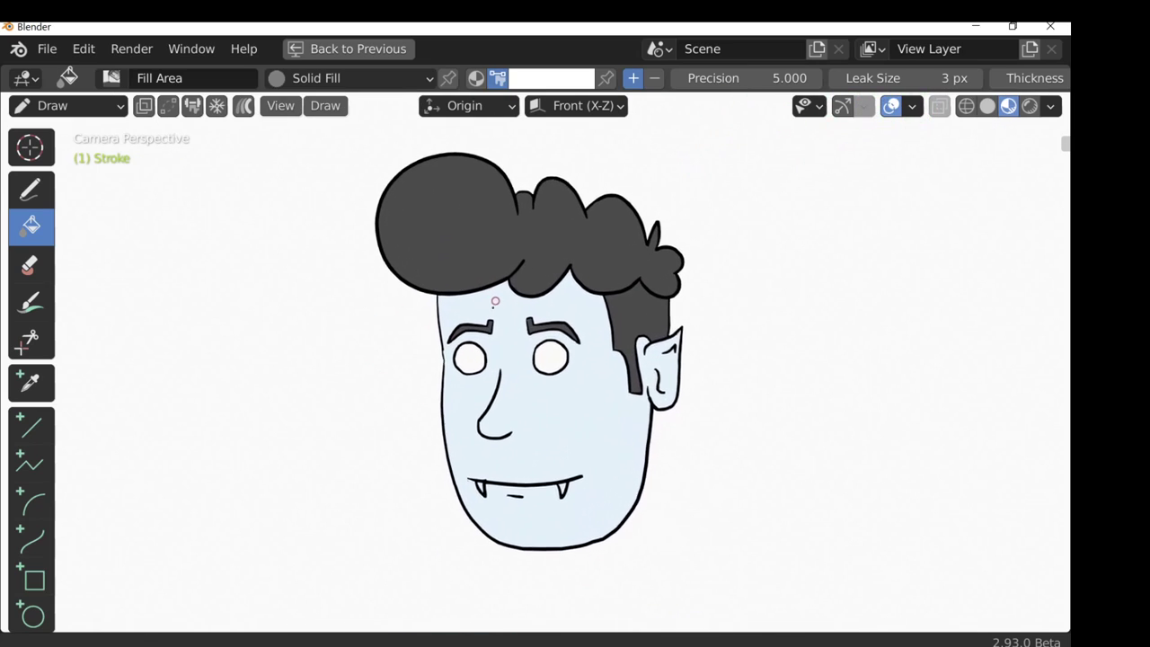
{"action": "scroll", "coordinate": [472, 310], "scroll_direction": "down", "scroll_amount": 5}
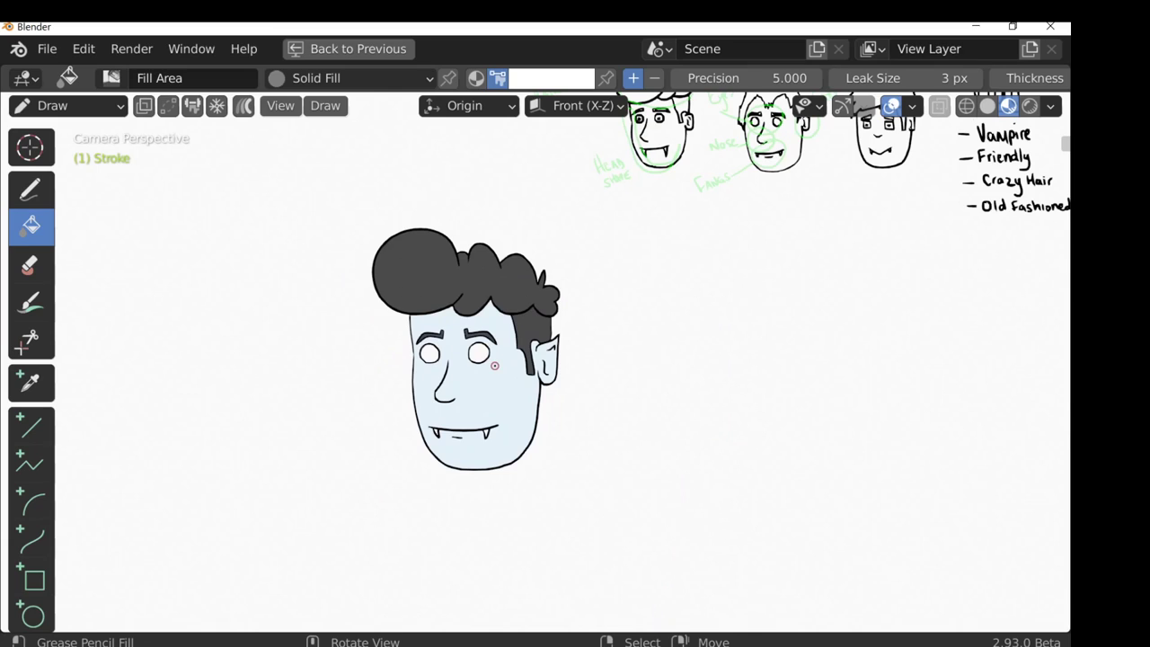
{"action": "key", "text": "ctrl+space"}
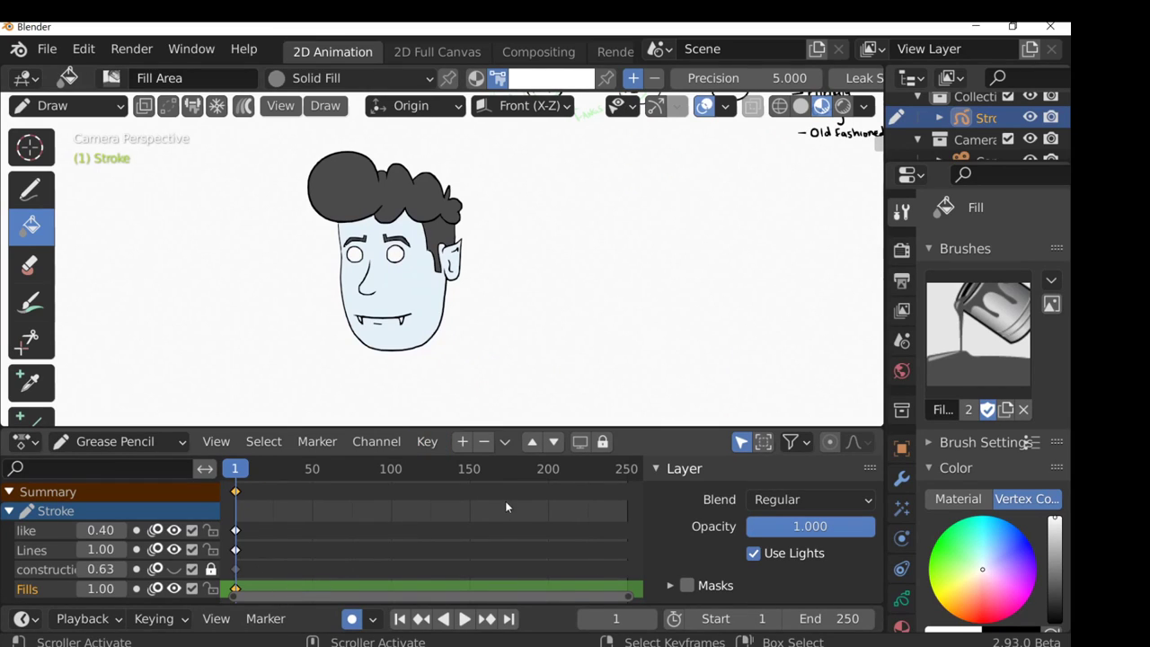
- Add a new Grease Pencil layer named 'Shadow'
{"action": "left_click", "coordinate": [463, 442]}
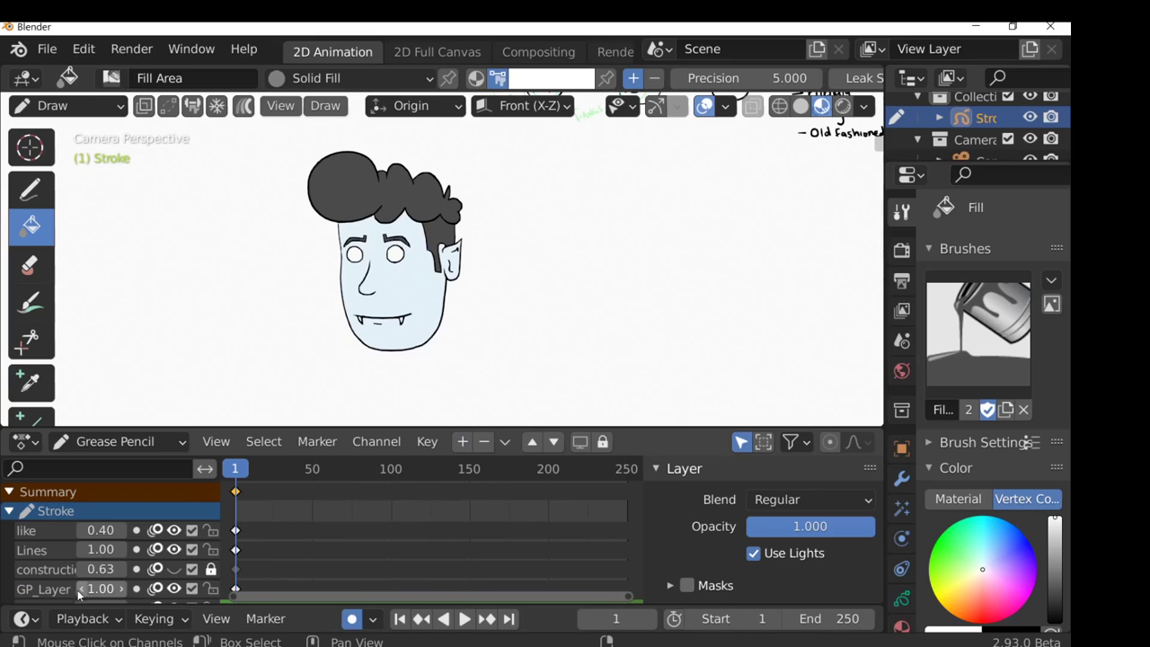
{"action": "scroll", "coordinate": [66, 595], "scroll_direction": "down", "scroll_amount": 2}
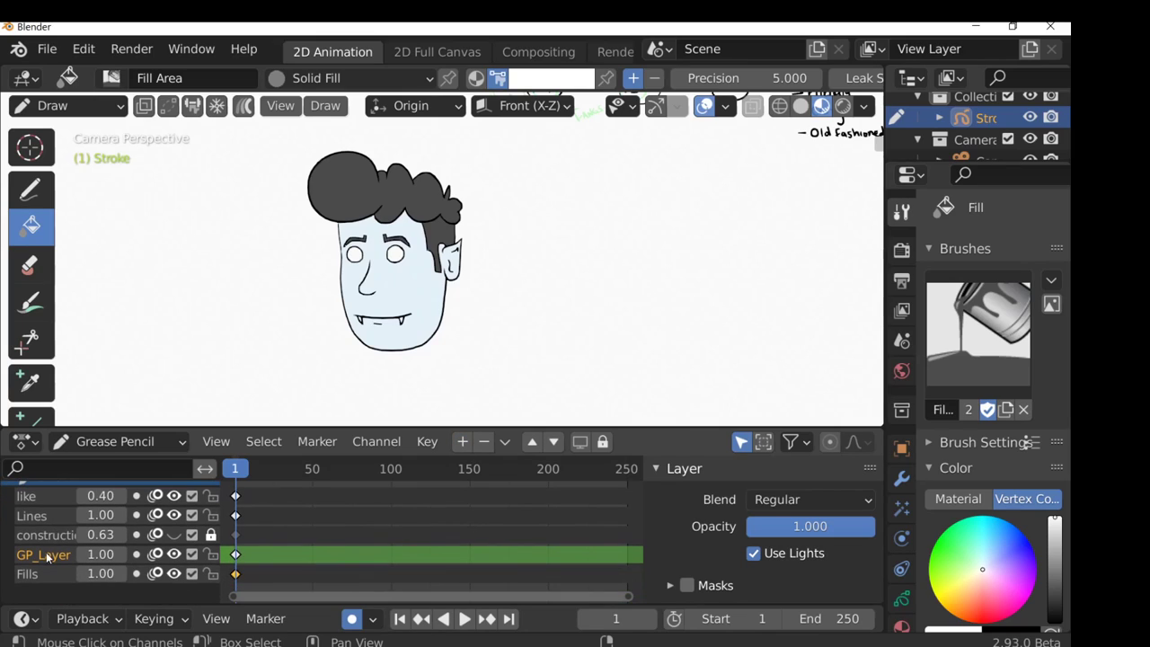
{"action": "double_click", "coordinate": [48, 554]}
{"action": "type", "text": "Shadow"}
{"action": "key", "text": "Return"}
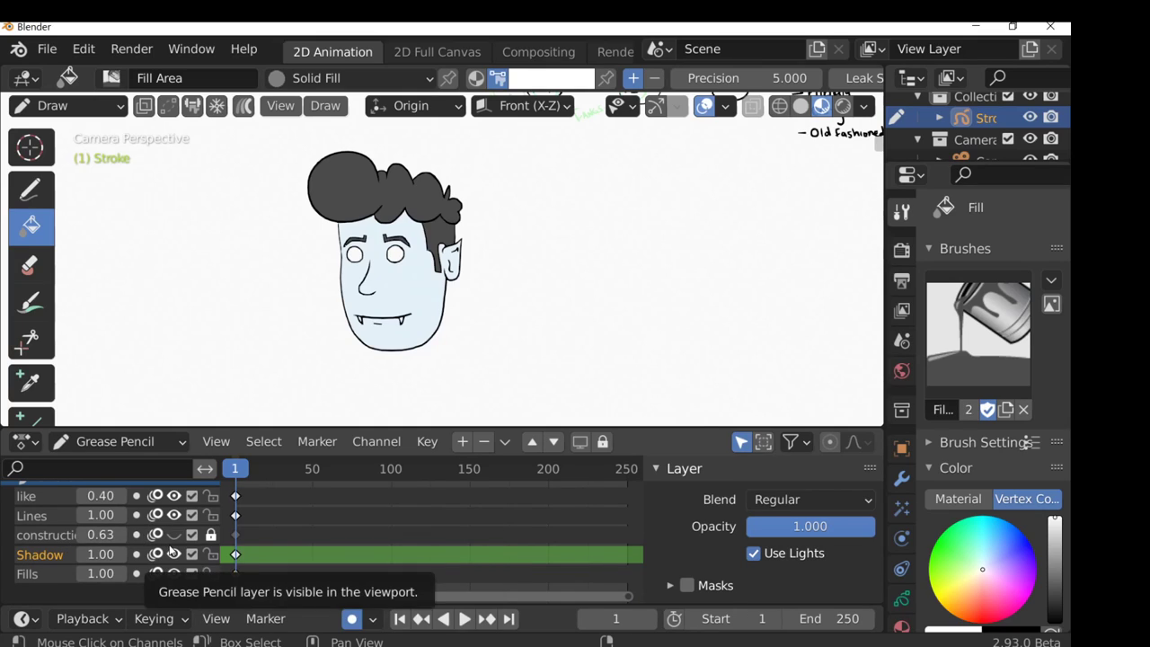
- Turn on masking for the Shadow layer with Fills as its mask, checking Fills visibility
{"action": "left_click_drag", "start_coordinate": [694, 429], "coordinate": [694, 381]}
{"action": "middle_click_drag", "start_coordinate": [719, 521], "coordinate": [719, 470]}
{"action": "left_click", "coordinate": [676, 486]}
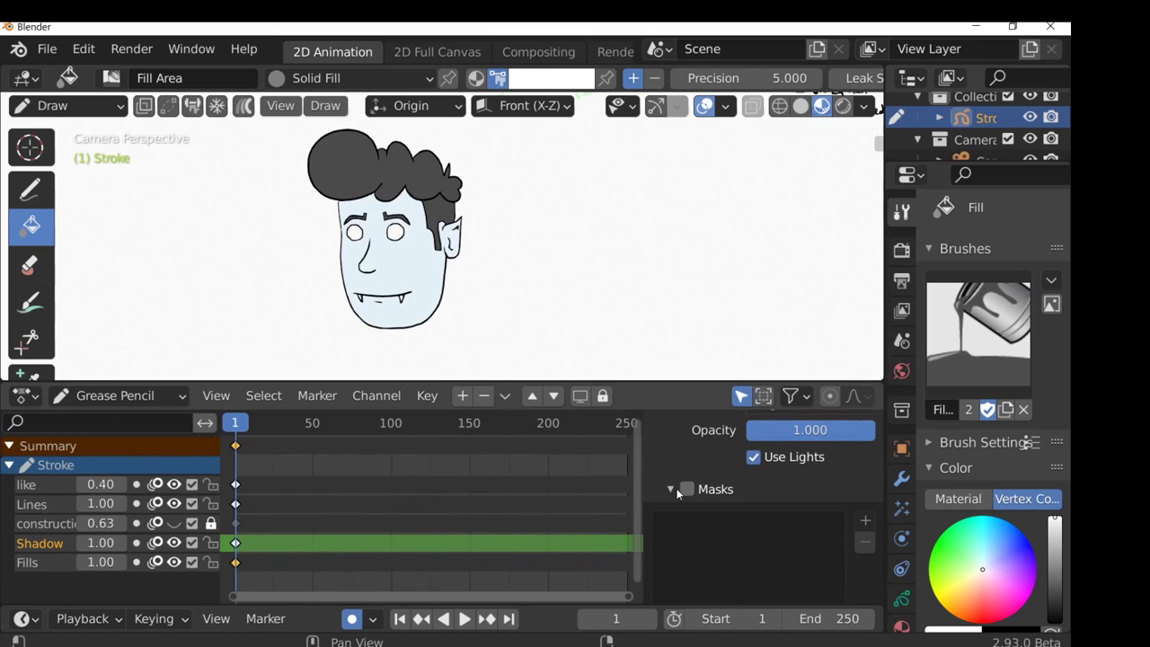
{"action": "scroll", "coordinate": [694, 452], "scroll_direction": "down", "scroll_amount": 2}
{"action": "left_click", "coordinate": [687, 447]}
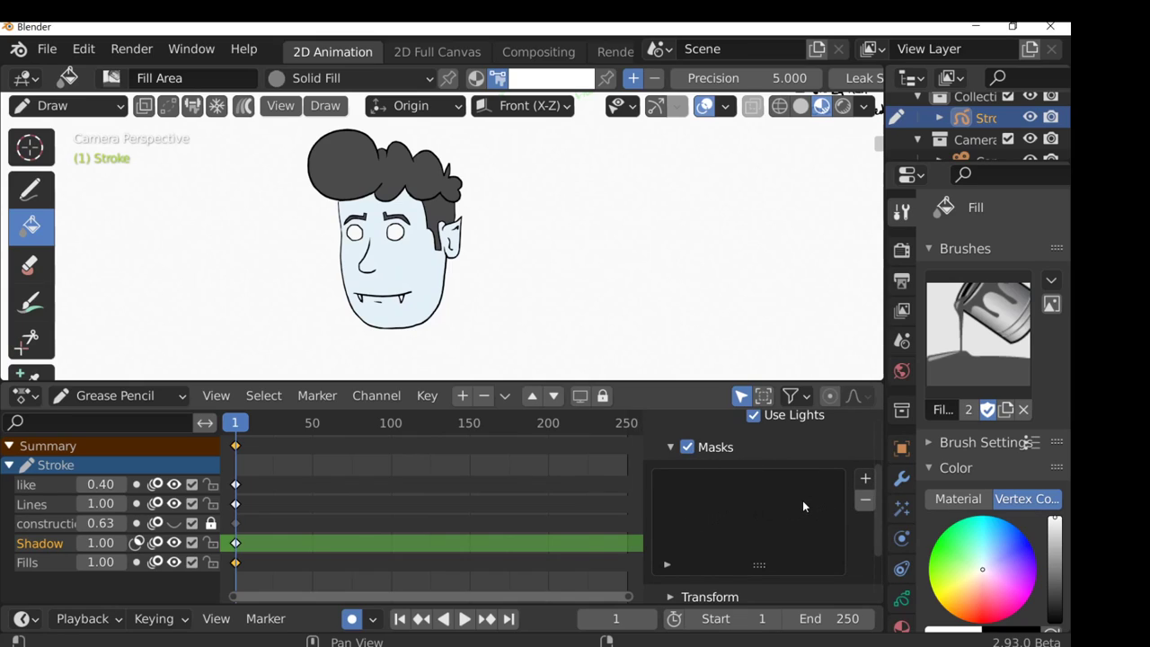
{"action": "left_click", "coordinate": [865, 479]}
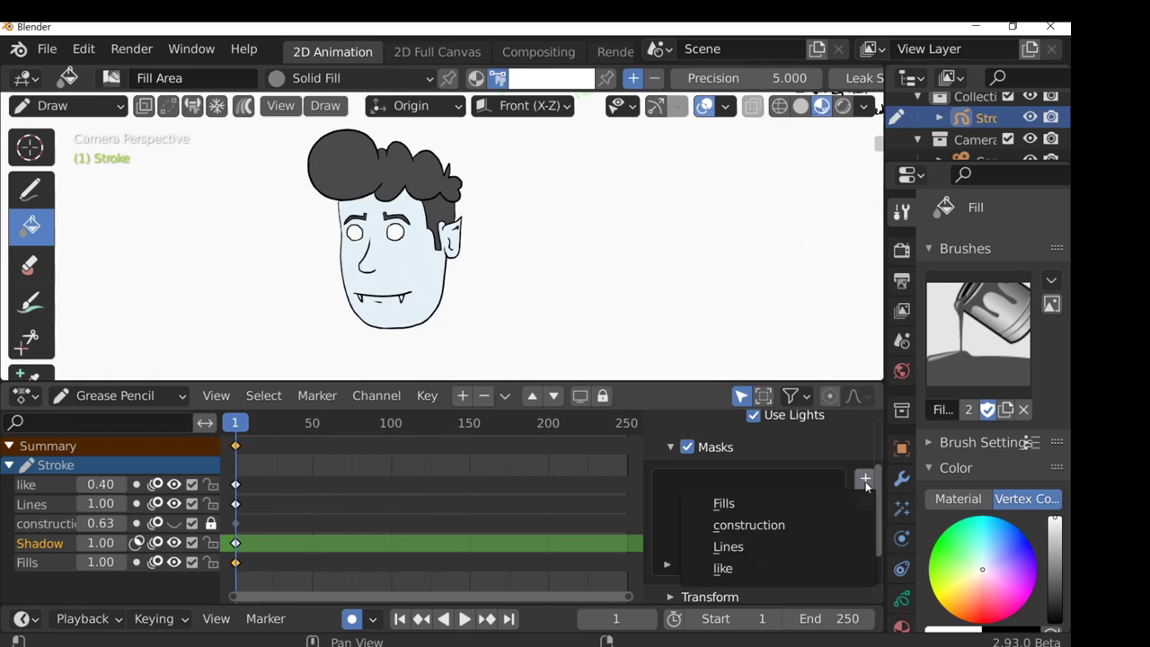
{"action": "left_click", "coordinate": [735, 506]}
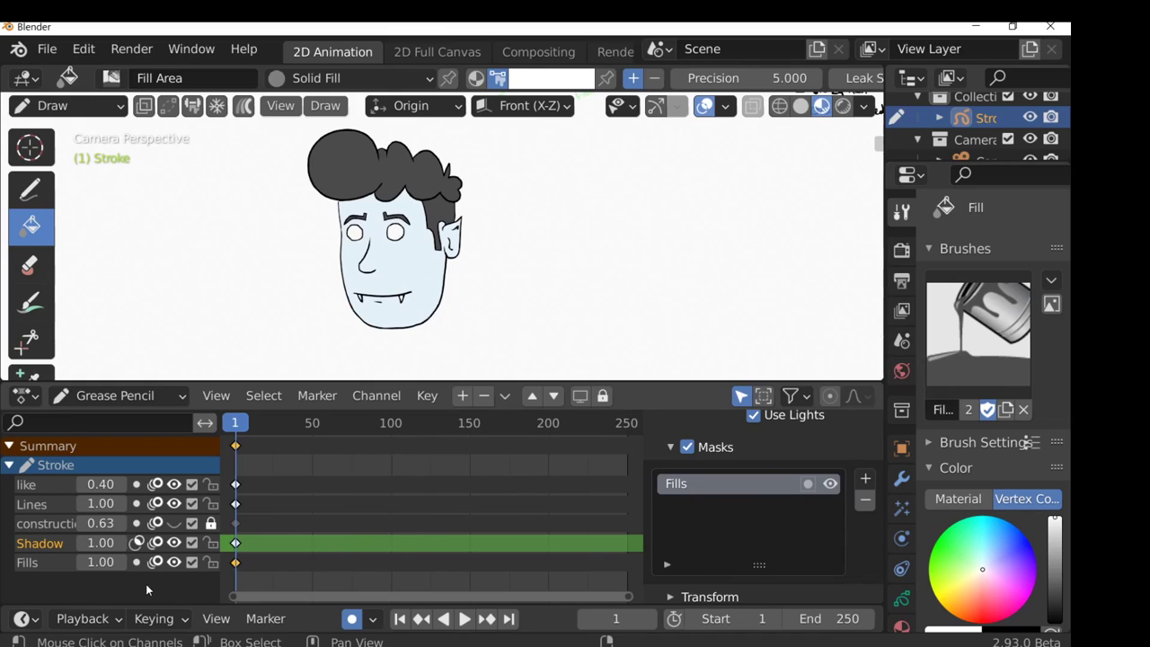
{"action": "left_click", "coordinate": [173, 562]}
{"action": "left_click", "coordinate": [173, 563]}
{"action": "left_click", "coordinate": [174, 562]}
{"action": "left_click", "coordinate": [174, 562]}
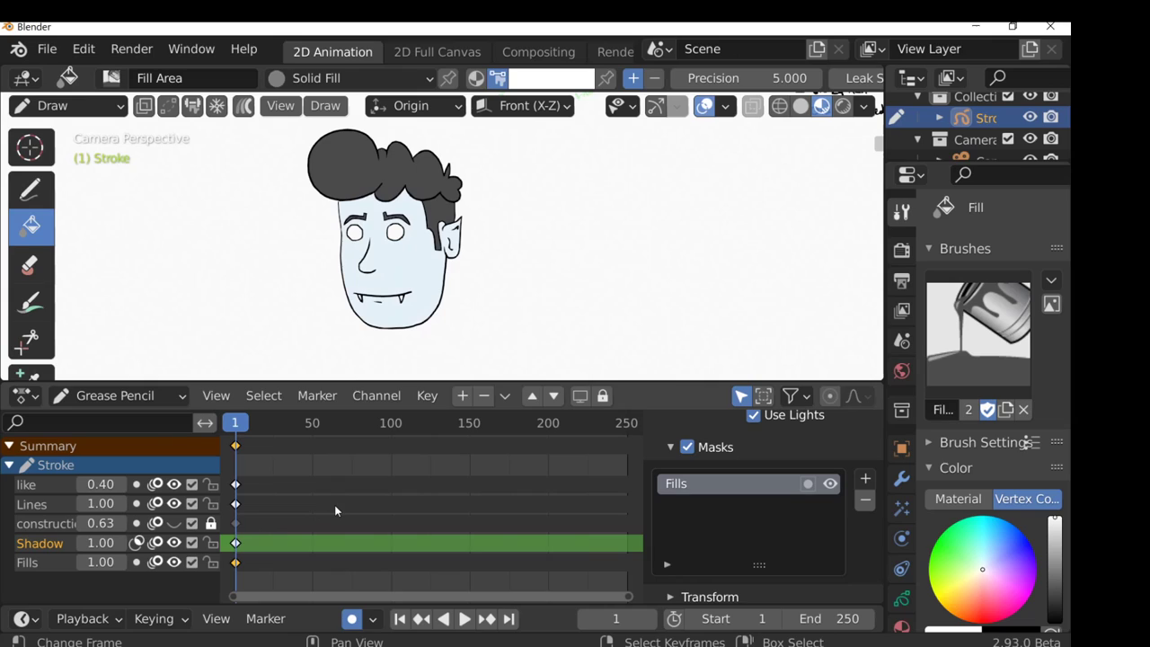
- Paint a black shadow down the left side of the face
{"action": "left_click", "coordinate": [29, 189]}
{"action": "left_click", "coordinate": [544, 78]}
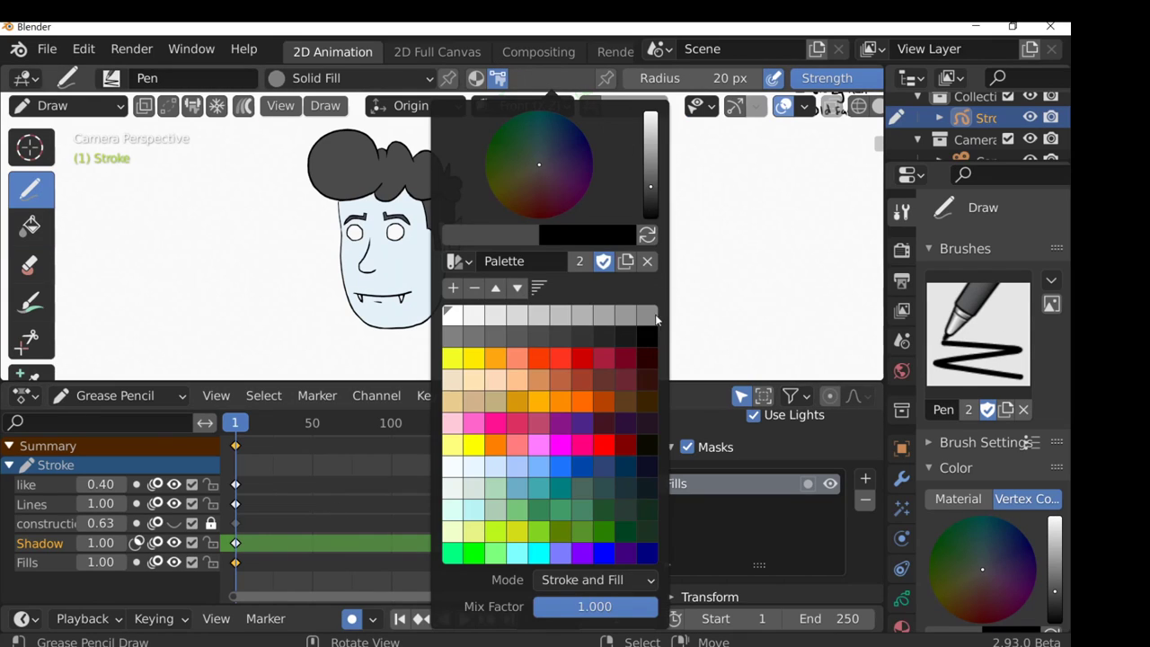
{"action": "left_click", "coordinate": [578, 290]}
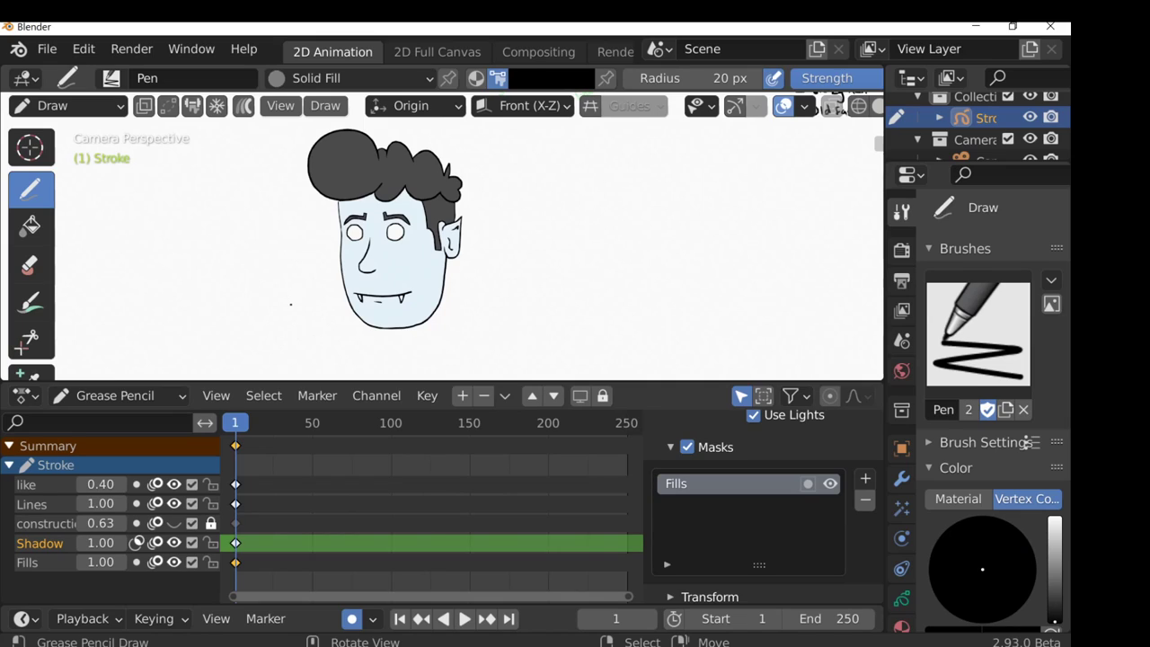
{"action": "mouse_move", "coordinate": [348, 296]}
{"action": "left_mouse_down"}
{"action": "mouse_move", "coordinate": [400, 285]}
{"action": "mouse_move", "coordinate": [368, 207]}
{"action": "mouse_move", "coordinate": [339, 270]}
{"action": "mouse_move", "coordinate": [345, 286]}
{"action": "left_mouse_up"}
{"action": "key", "text": "ctrl+z"}
{"action": "mouse_move", "coordinate": [365, 203]}
{"action": "left_mouse_down"}
{"action": "mouse_move", "coordinate": [360, 331]}
{"action": "mouse_move", "coordinate": [309, 210]}
{"action": "left_mouse_up"}
{"action": "middle_click_drag", "start_coordinate": [449, 233], "coordinate": [391, 237], "text": "shift"}
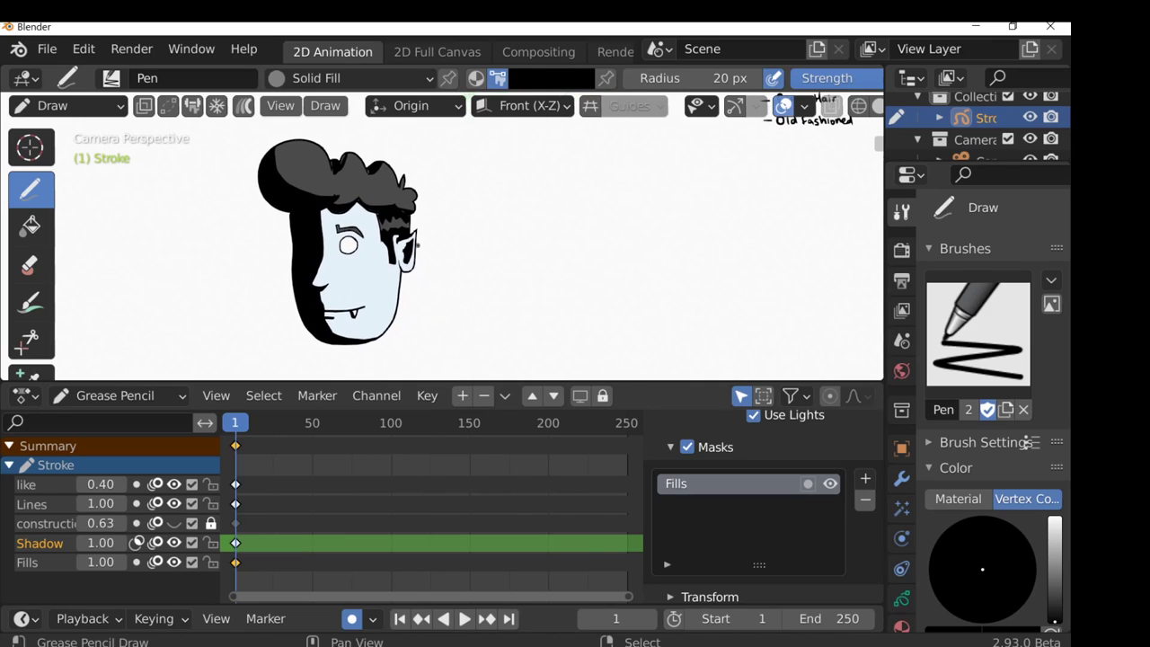
- Fade the Shadow layer's opacity to about 0.25
{"action": "left_click_drag", "start_coordinate": [726, 381], "coordinate": [730, 327]}
{"action": "scroll", "coordinate": [832, 444], "scroll_direction": "up", "scroll_amount": 3}
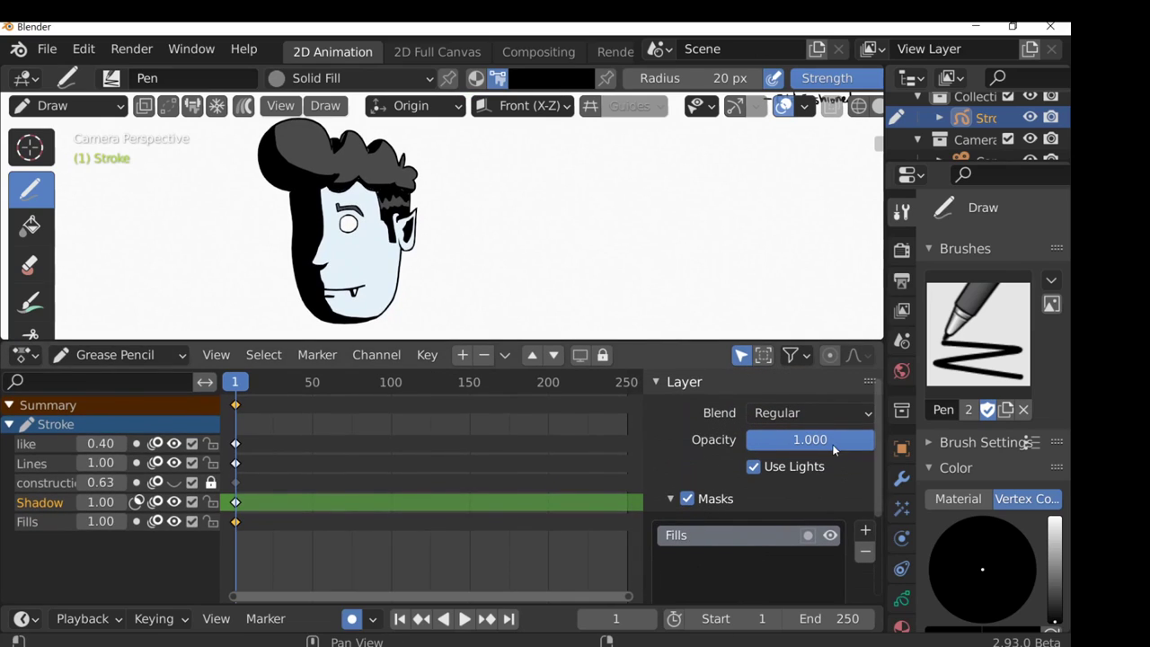
{"action": "mouse_move", "coordinate": [831, 439]}
{"action": "left_mouse_down"}
{"action": "mouse_move", "coordinate": [734, 439]}
{"action": "mouse_move", "coordinate": [743, 439]}
{"action": "left_mouse_up"}
{"action": "key", "text": "ctrl+space"}
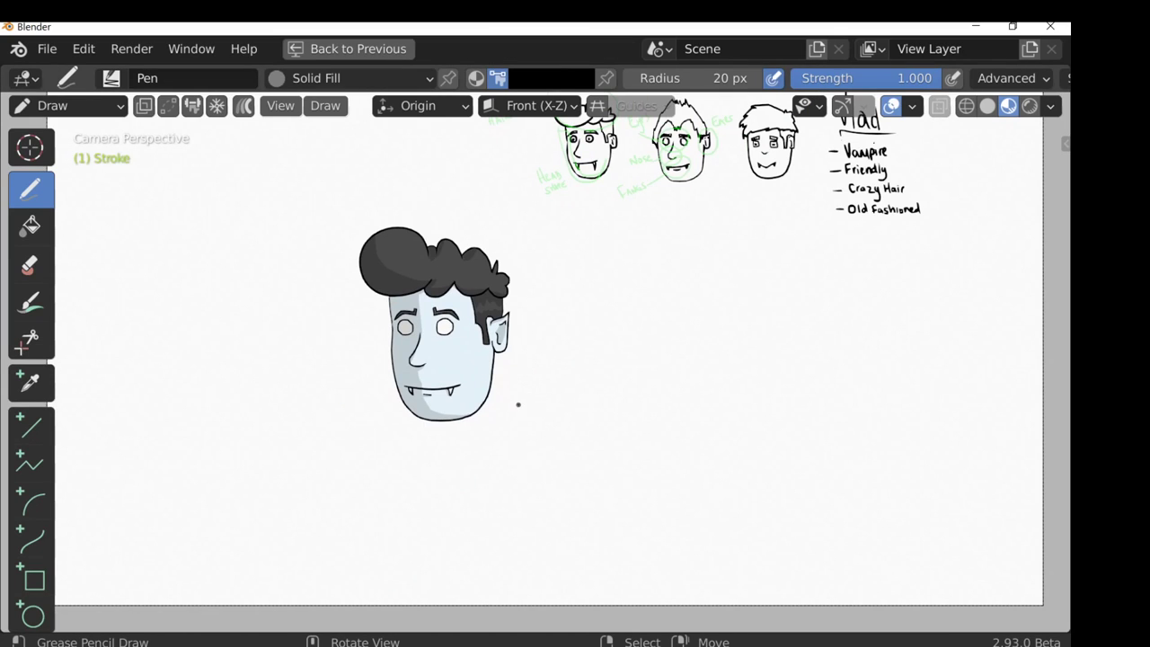
- Reset Shadow opacity to 1, switch its blend to Hard Light, then lower opacity to 0.578
{"action": "key", "text": "ctrl+space"}
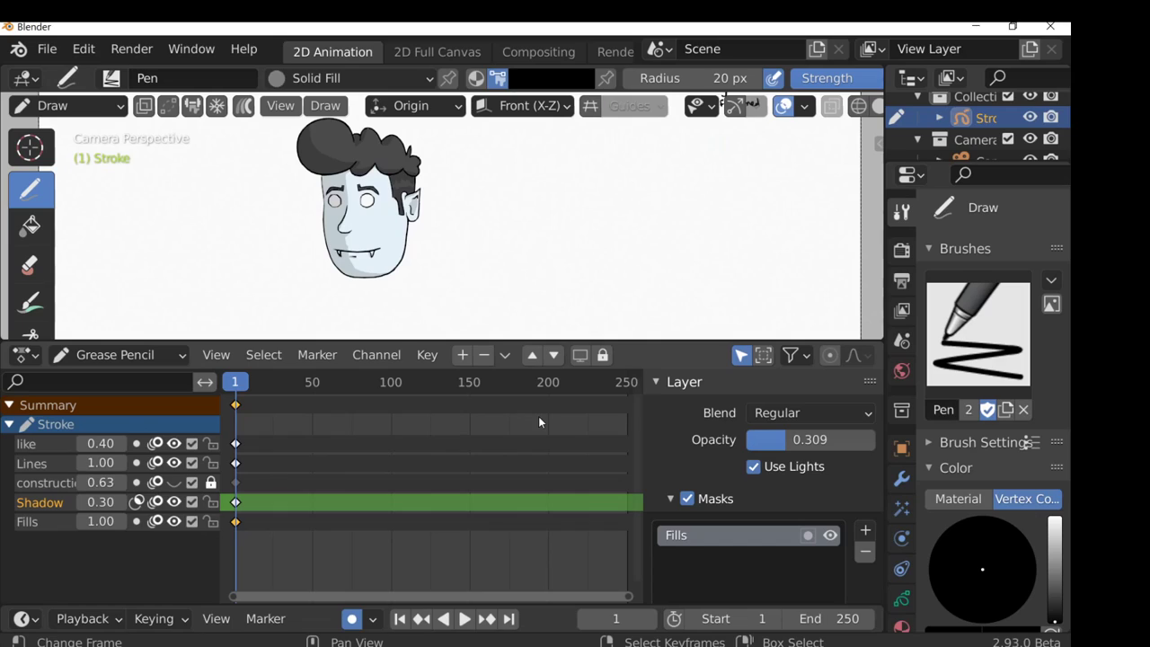
{"action": "left_click_drag", "start_coordinate": [771, 447], "coordinate": [867, 436]}
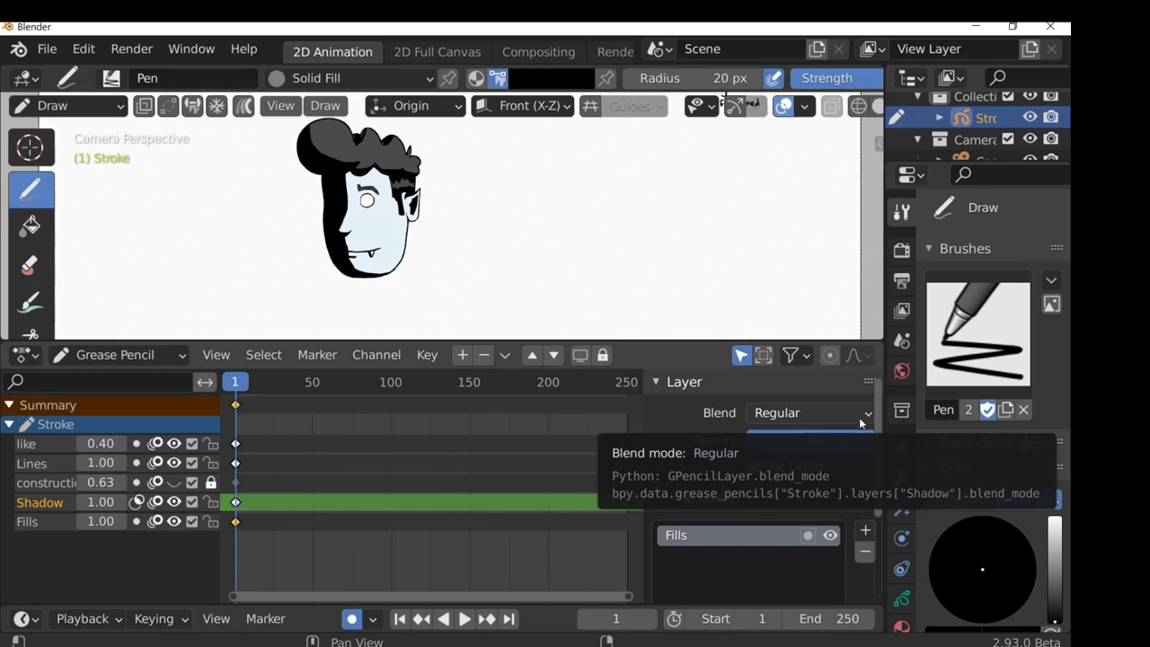
{"action": "left_click", "coordinate": [859, 417]}
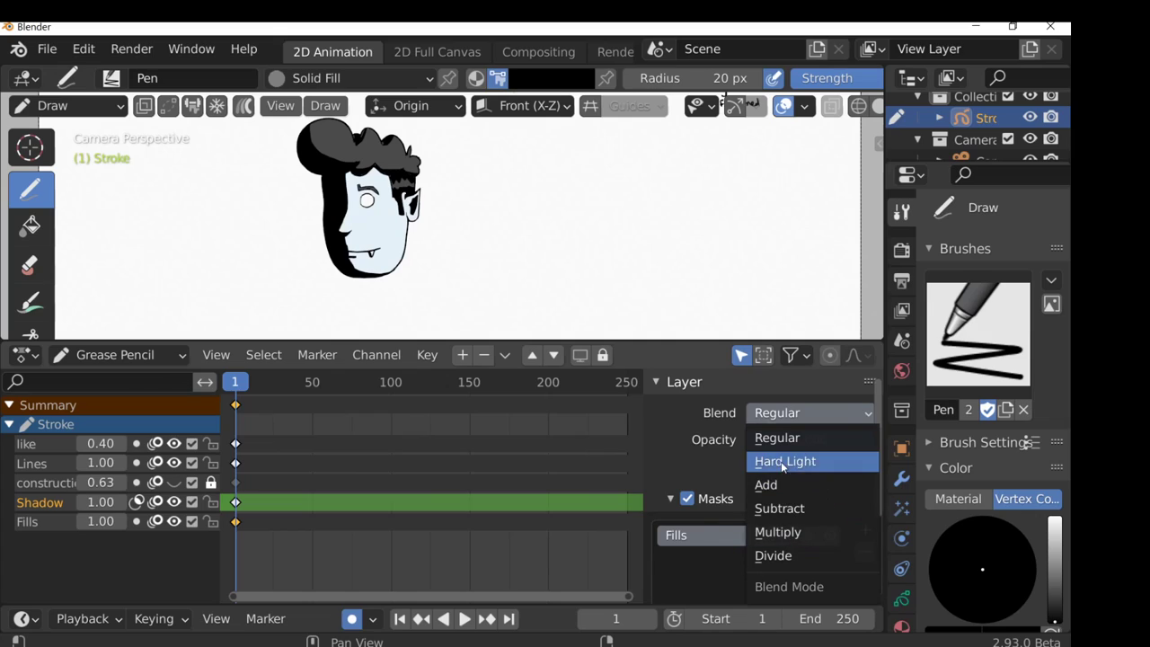
{"action": "left_click", "coordinate": [805, 463]}
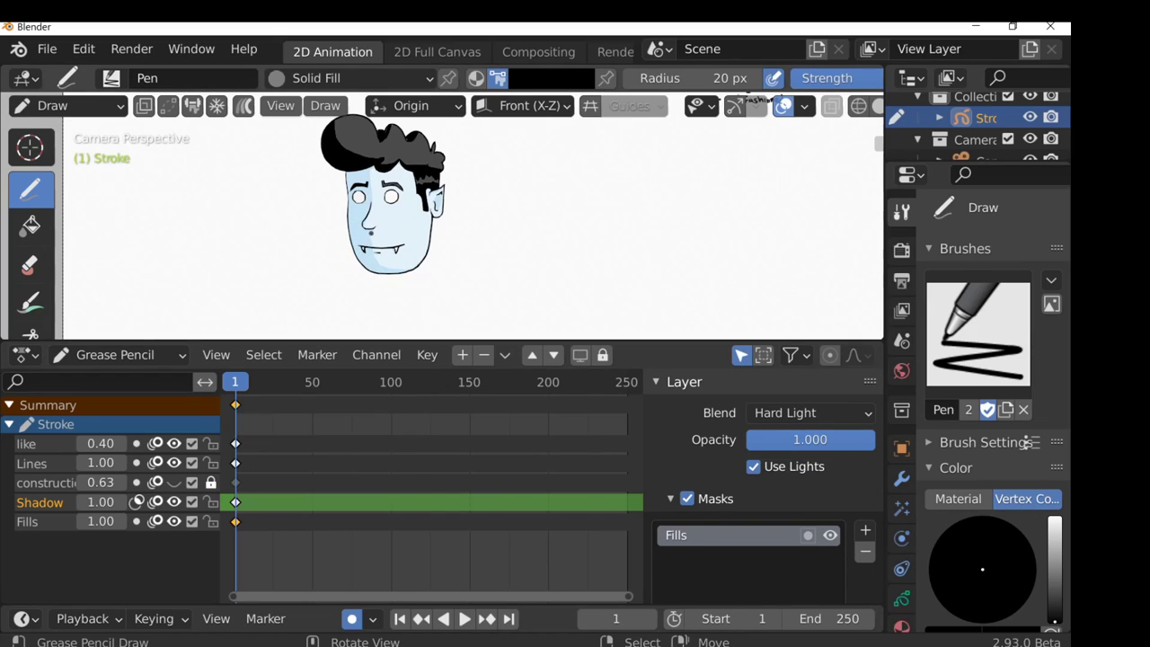
{"action": "left_click_drag", "start_coordinate": [869, 439], "coordinate": [821, 439]}
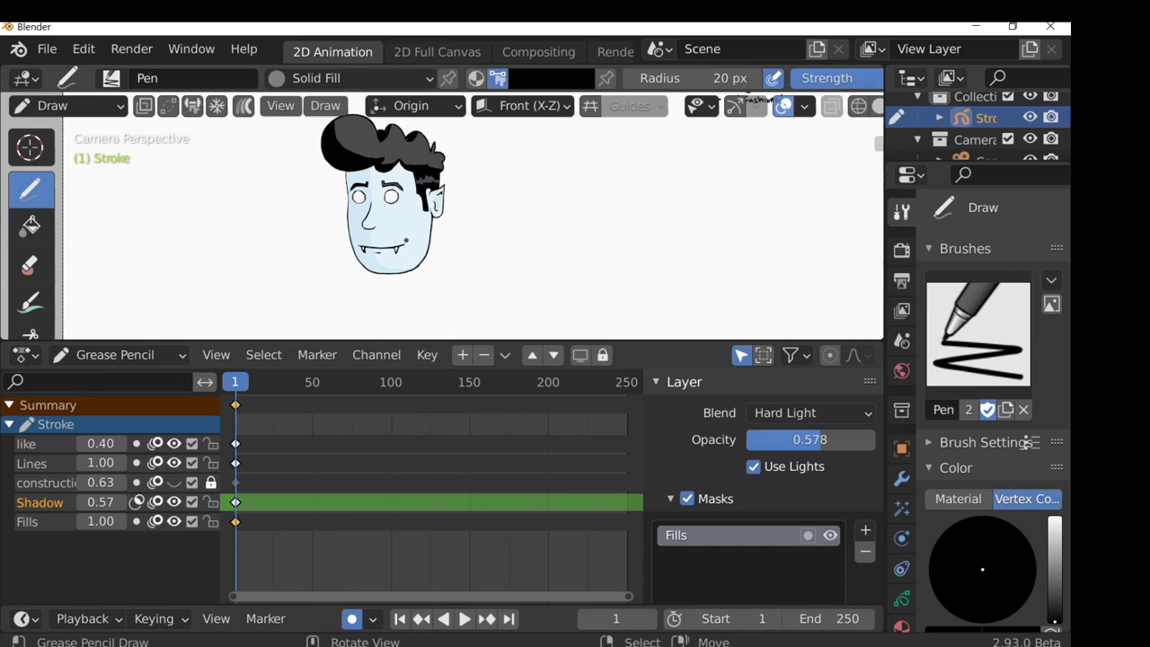
{"action": "scroll", "coordinate": [467, 216], "scroll_direction": "down", "scroll_amount": 4}
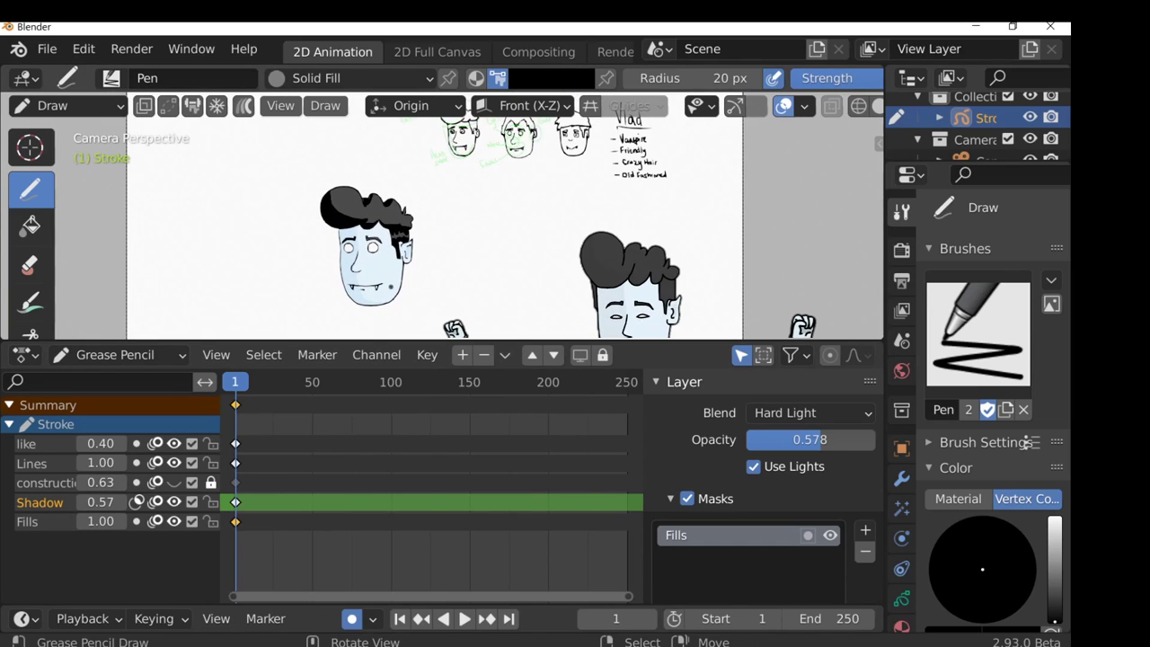